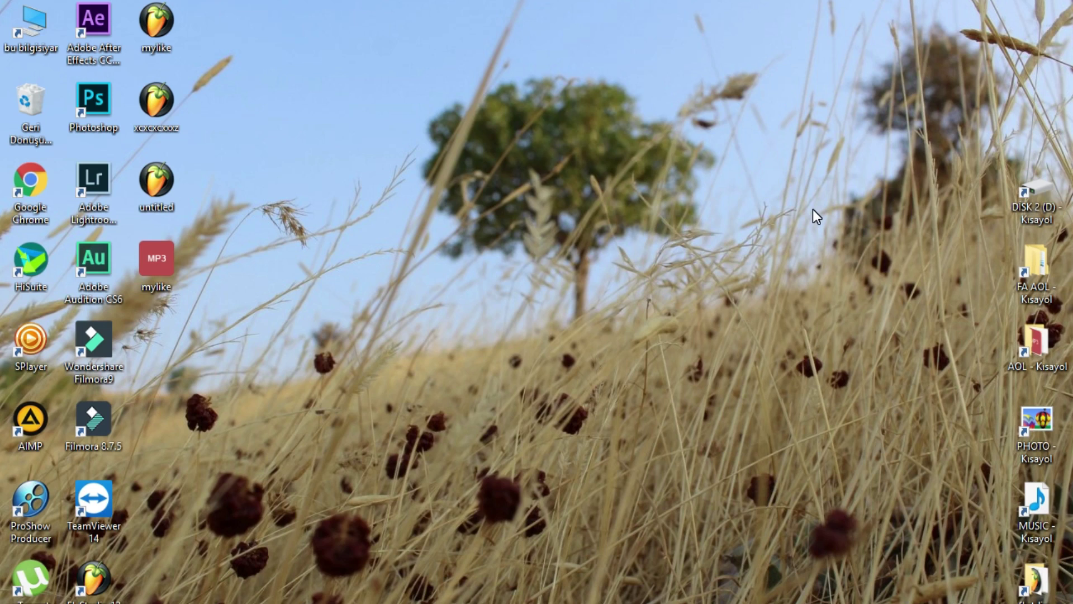
# - Launch Adobe Photoshop from its desktop shortcut
pyautogui.doubleClick(101, 114)
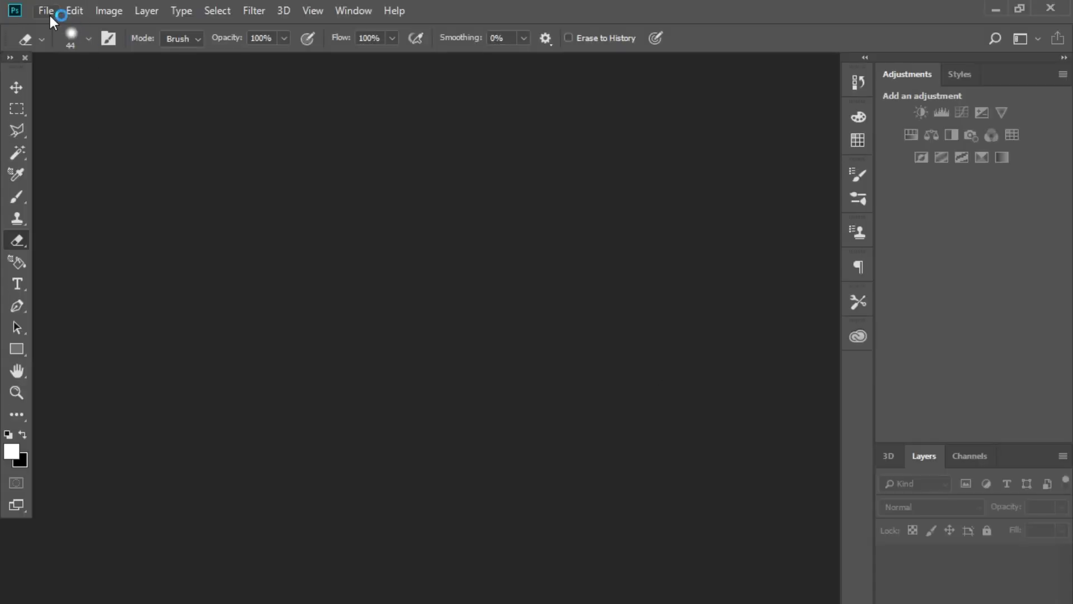
# - Create a new 2289 × 1288 px document
pyautogui.click(50, 17)
pyautogui.click(56, 24)
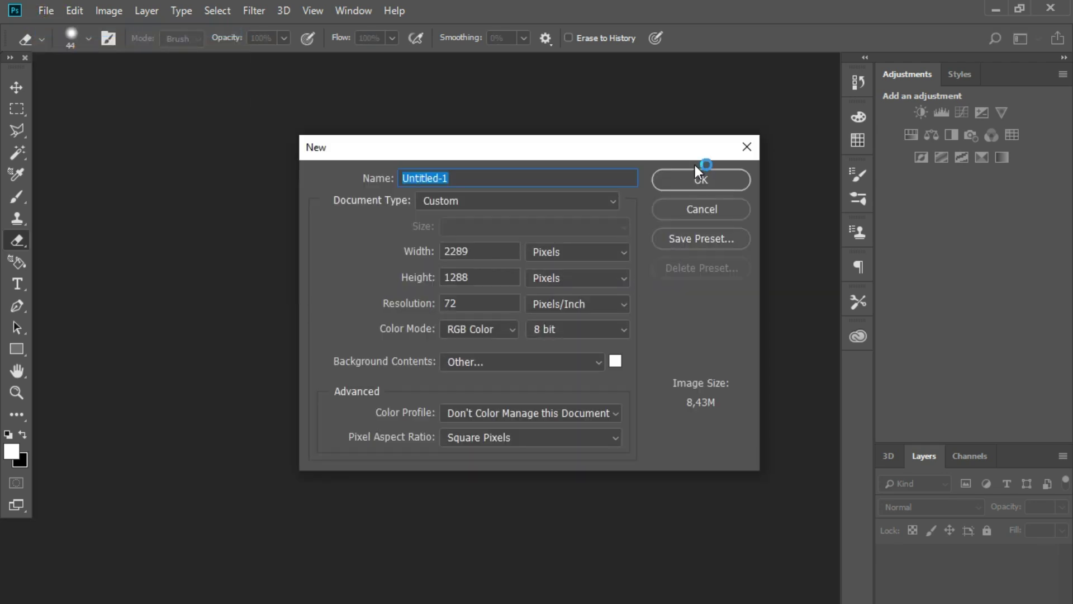
pyautogui.click(697, 175)
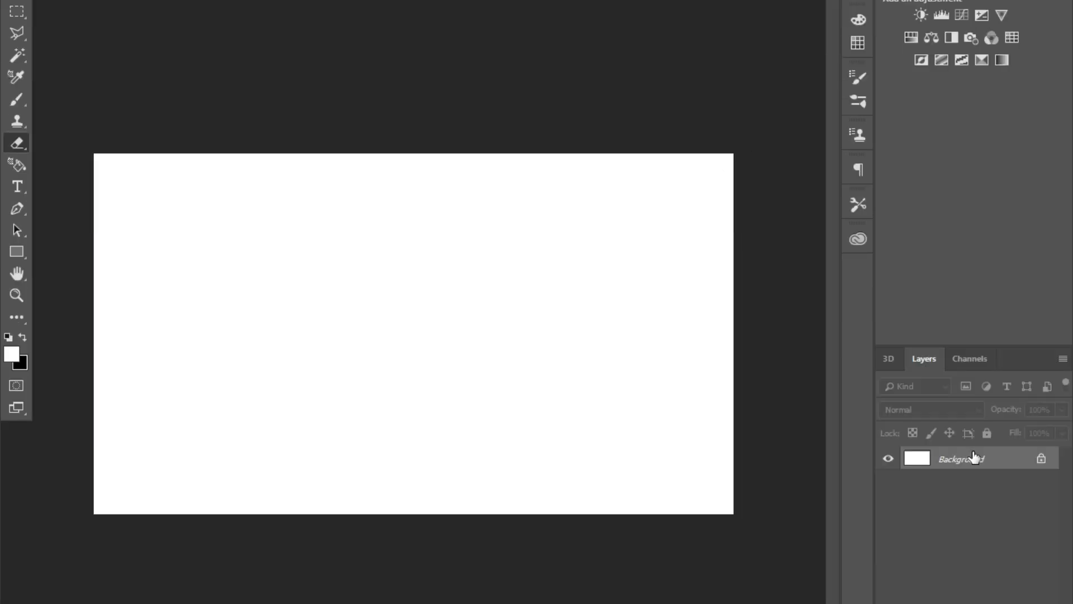
pyautogui.click(974, 457)
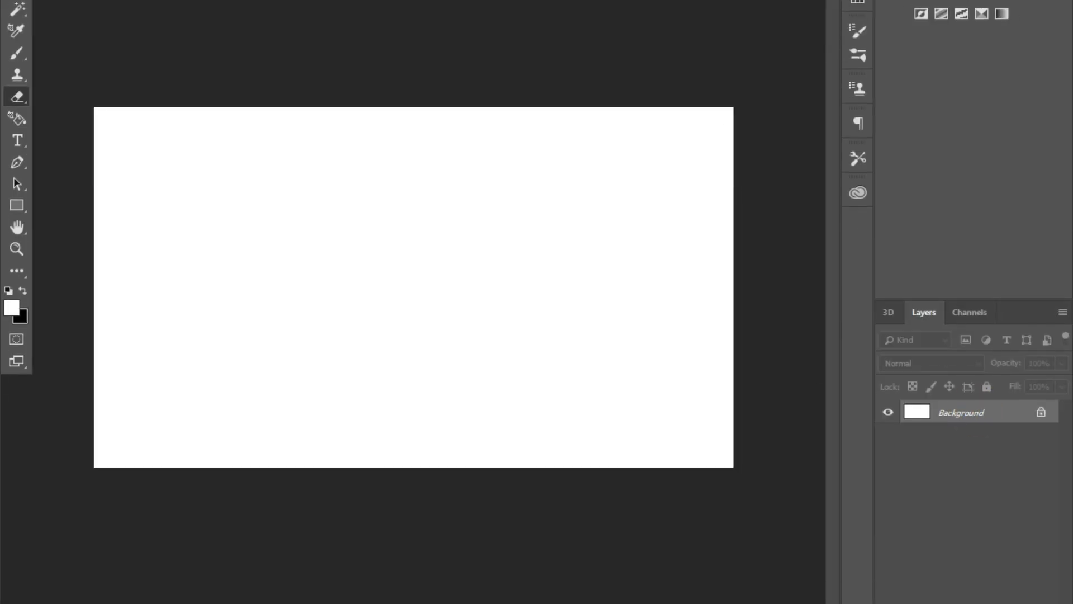
# - Add a transparent Layer 1, delete the white Background layer, and select Layer 1
pyautogui.click(1022, 558)
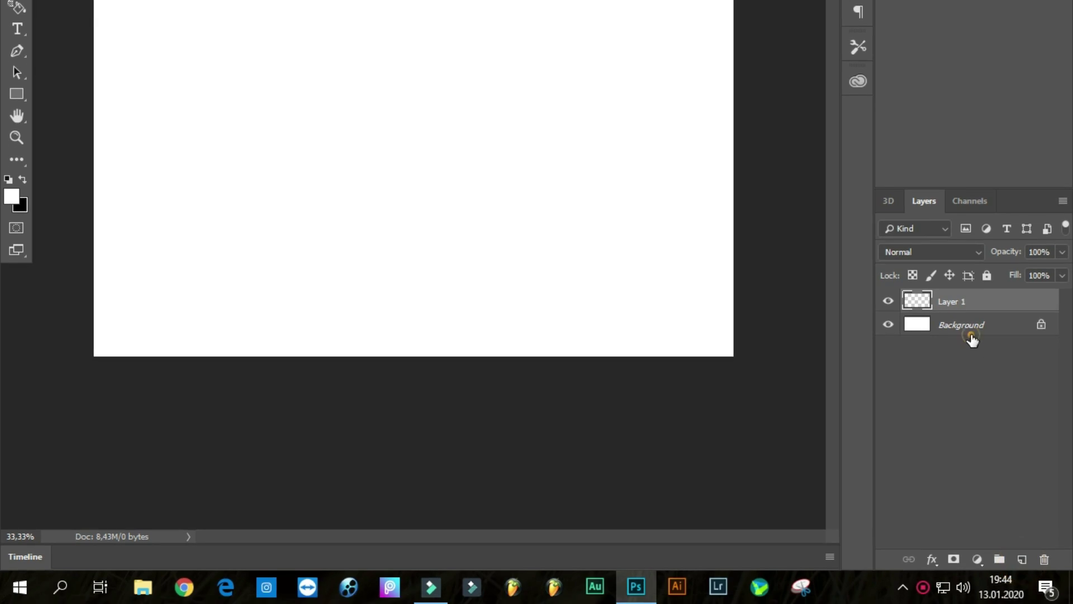
pyautogui.doubleClick(973, 335)
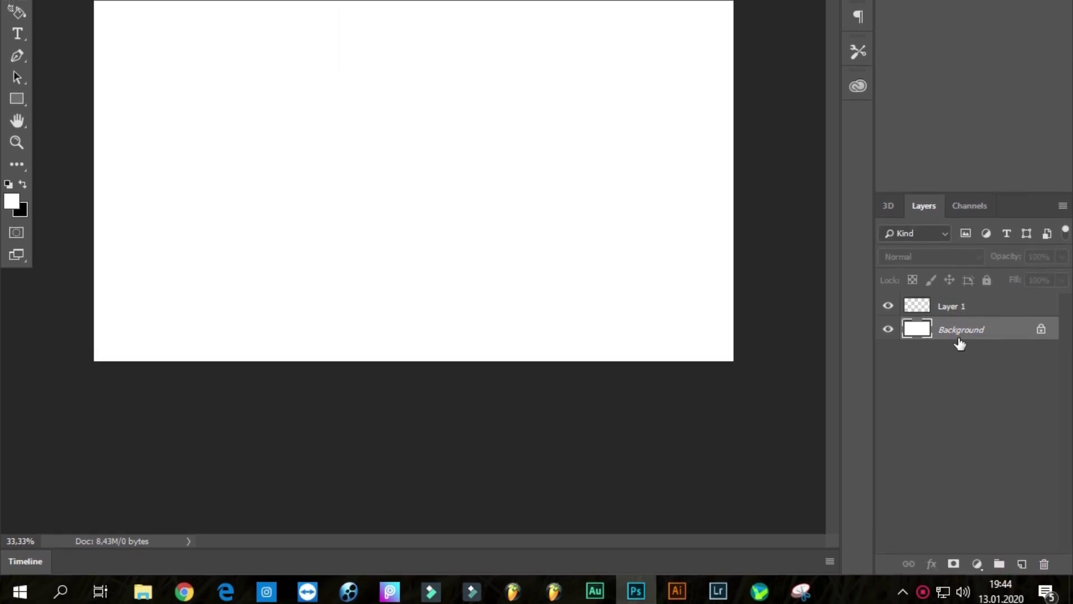
pyautogui.moveTo(957, 330); pyautogui.dragTo(1044, 563)
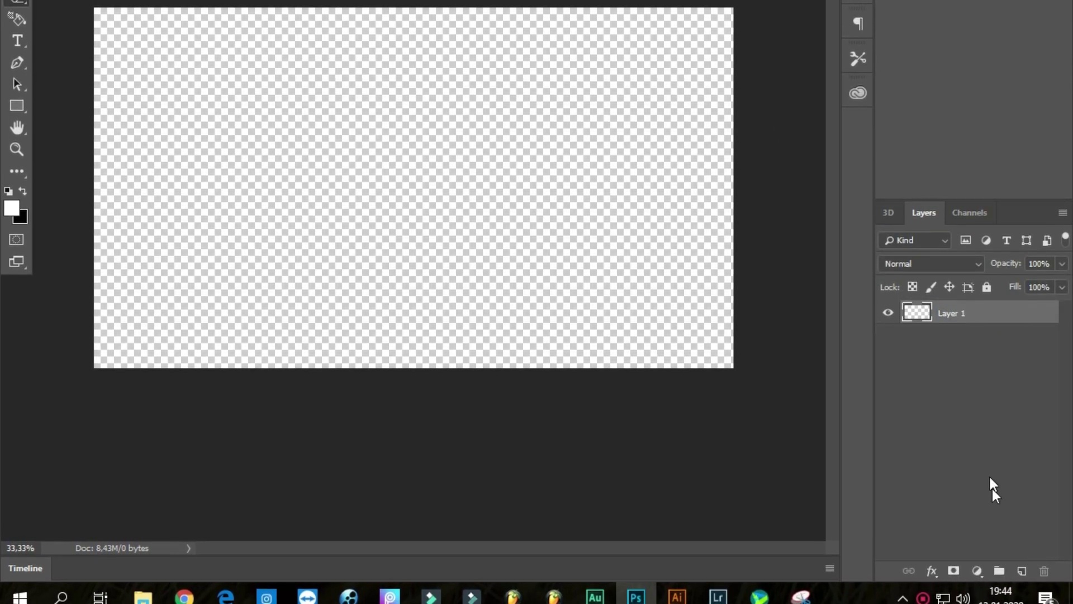
pyautogui.click(951, 313)
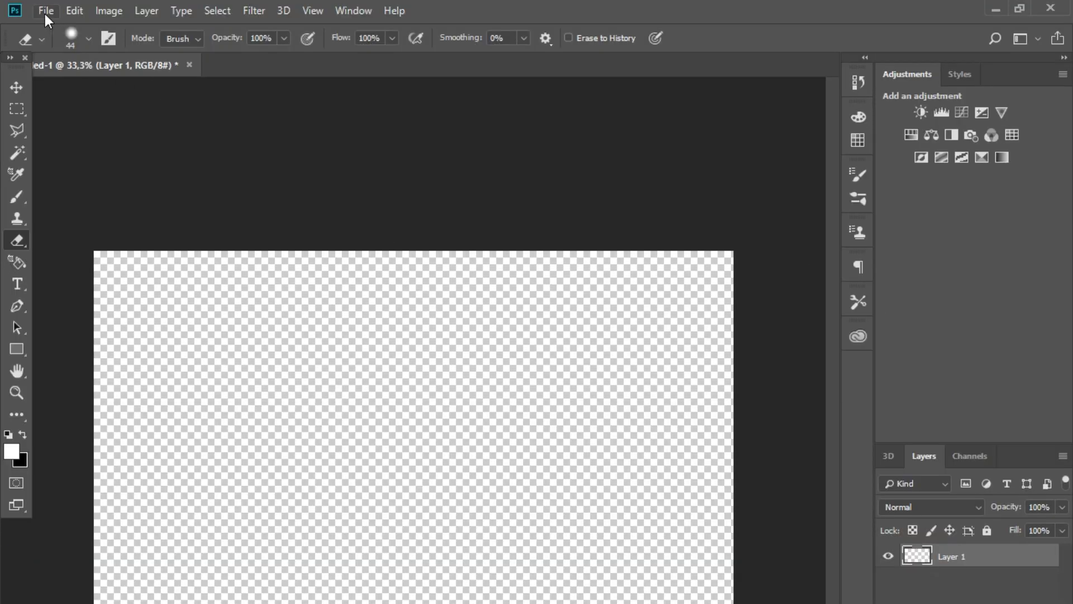
# - Open D:\Alaaddin\IMG_20190824_135243.jpg, keeping its embedded colour profile
pyautogui.click(48, 21)
pyautogui.click(65, 40)
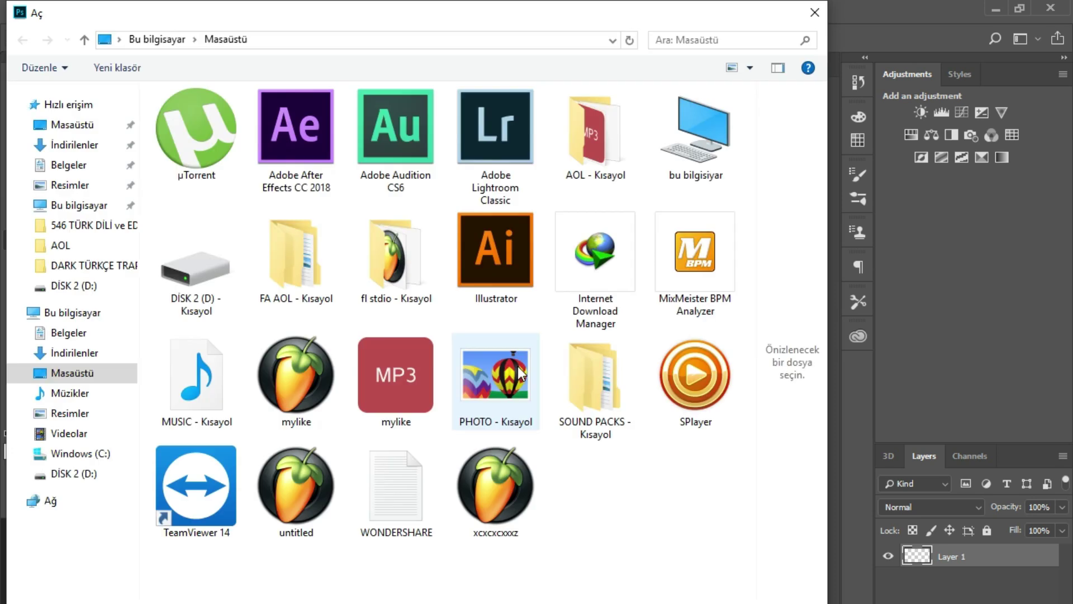
pyautogui.doubleClick(176, 294)
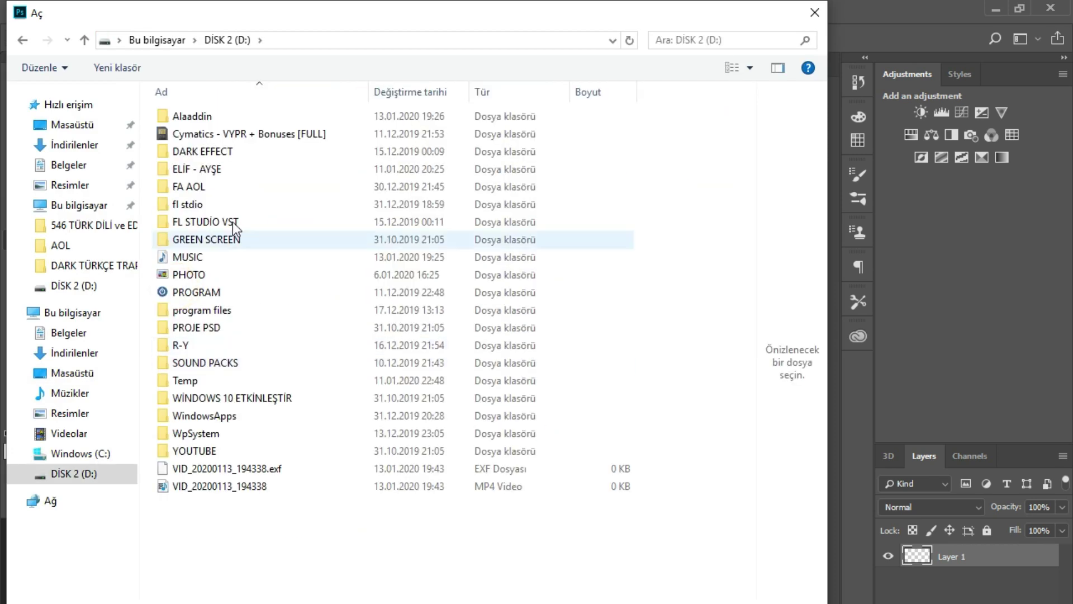
pyautogui.click(193, 113)
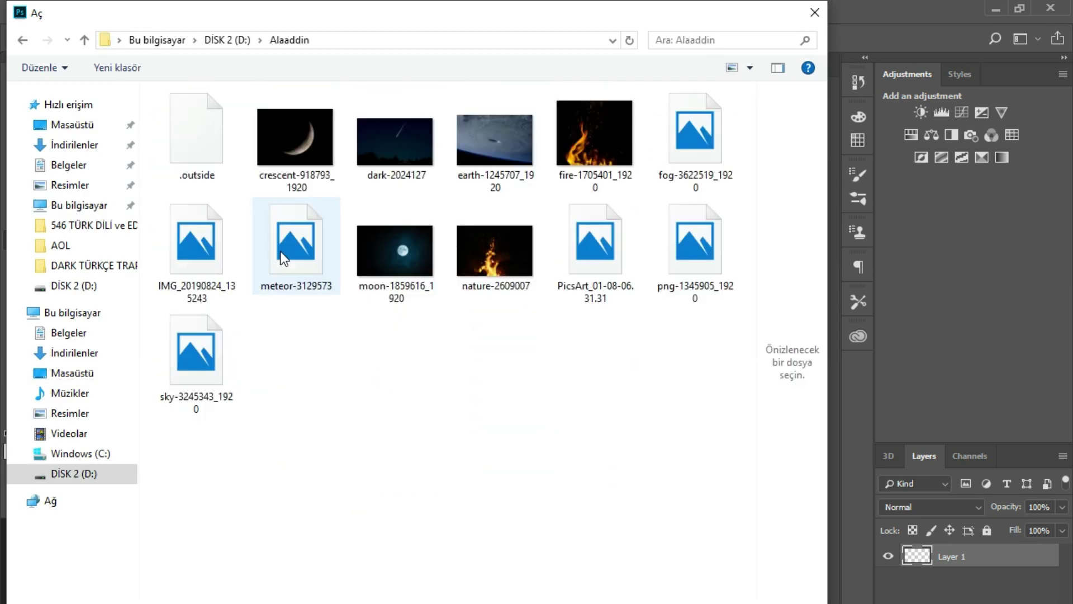
pyautogui.doubleClick(208, 267)
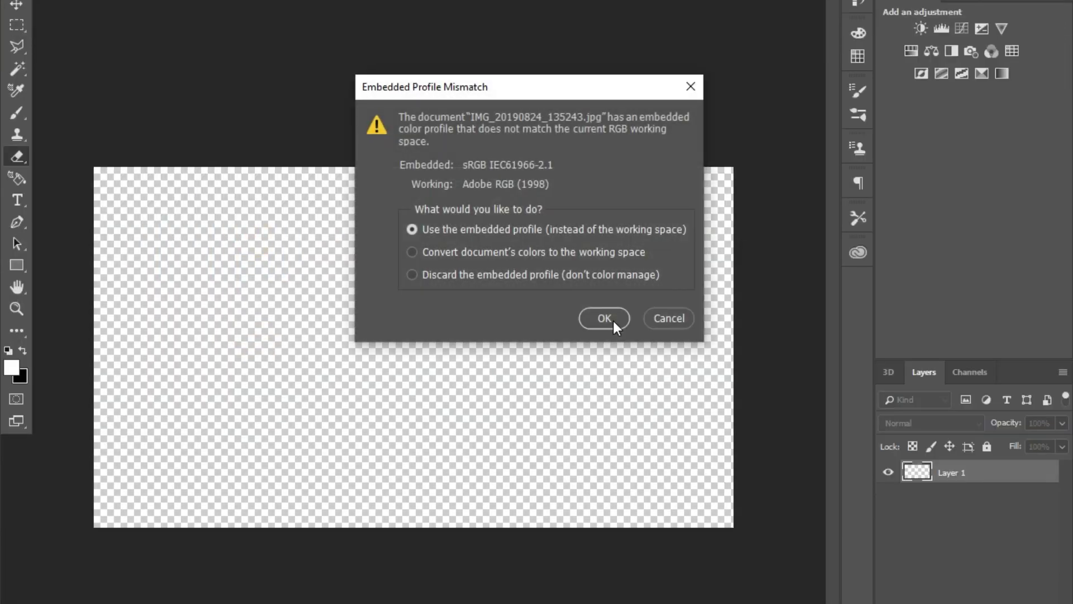
pyautogui.click(613, 321)
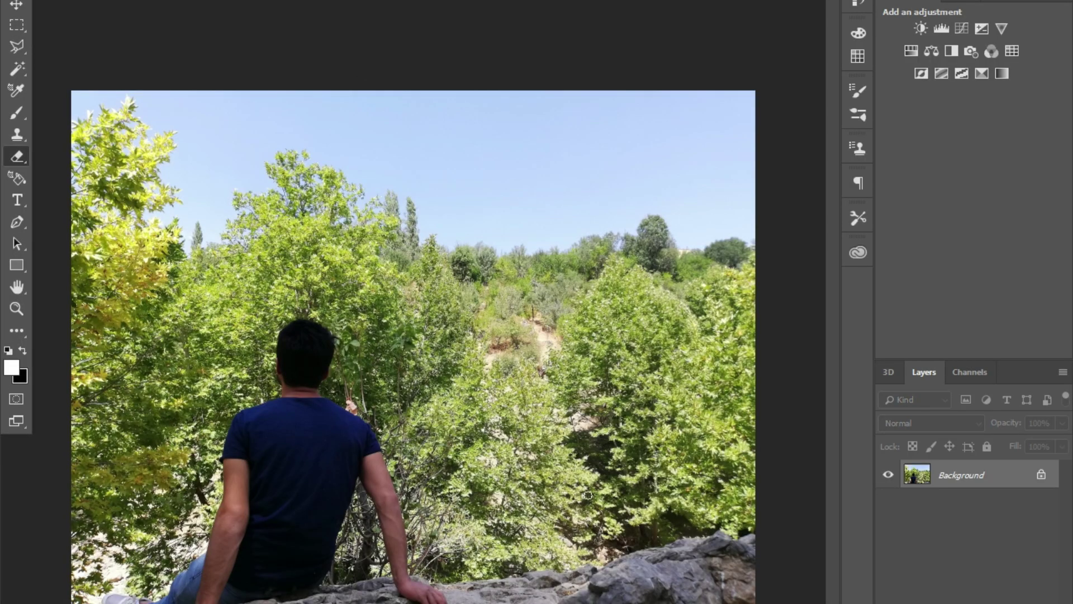
# - Duplicate the photo to Layer 1, delete the locked Background, and zoom to 50%
pyautogui.click(949, 475)
pyautogui.hotkey('ctrl', 'j')
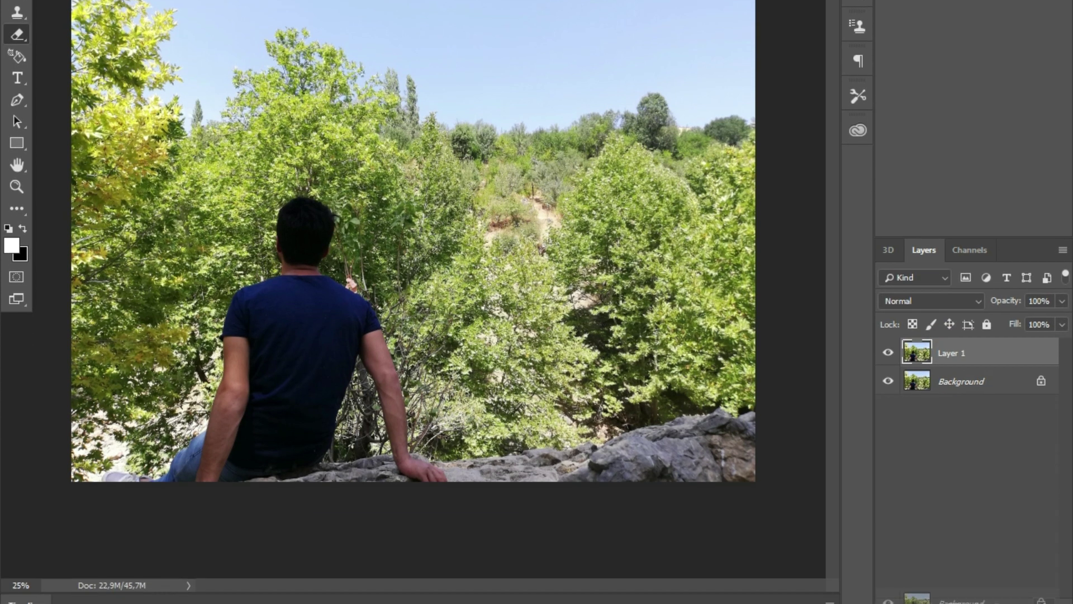
pyautogui.moveTo(976, 513); pyautogui.dragTo(1043, 581)
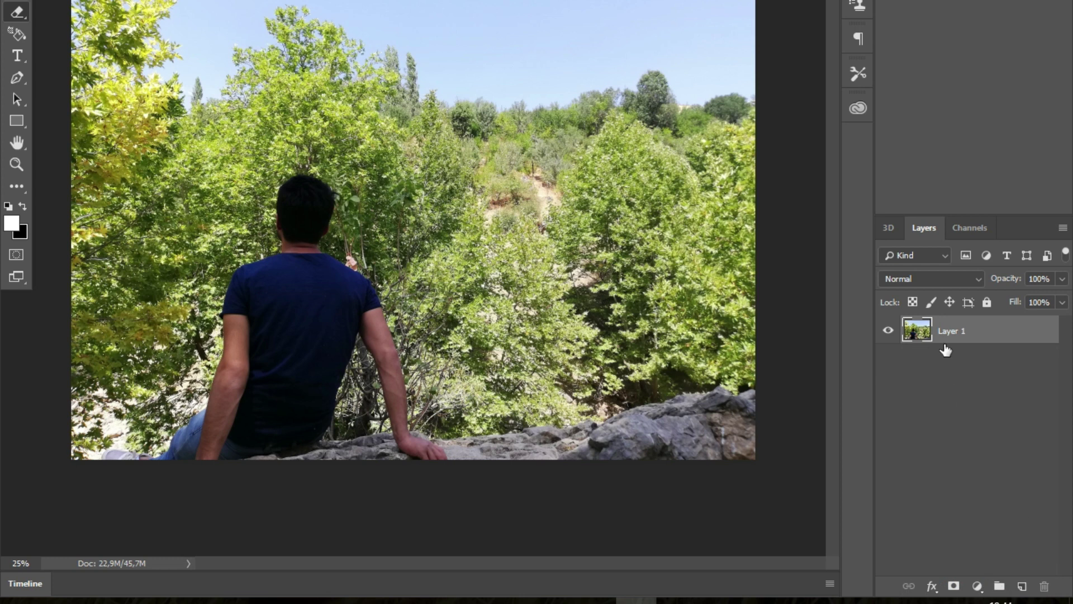
pyautogui.click(888, 331)
pyautogui.hotkey('ctrl', '+')
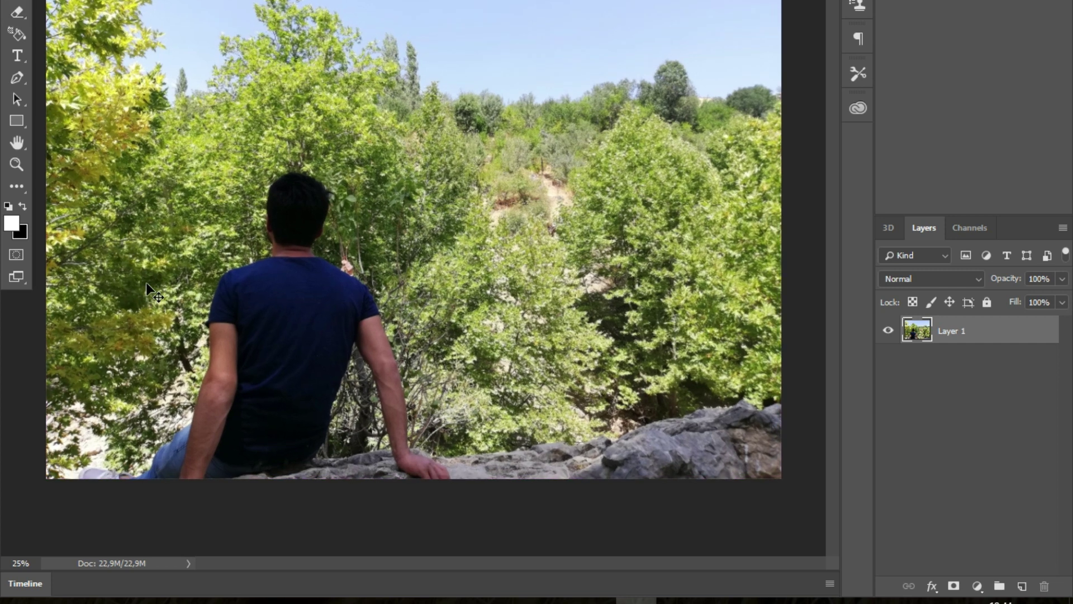
pyautogui.hotkey('ctrl', '+')
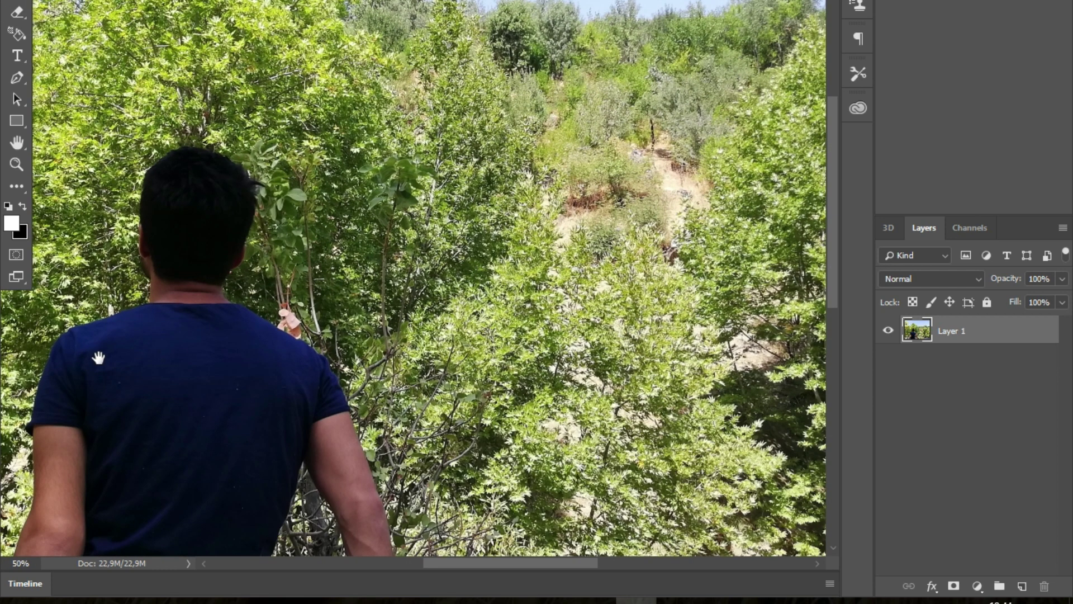
pyautogui.moveTo(99, 358)
pyautogui.mouseDown()
pyautogui.moveTo(333, 224)
pyautogui.moveTo(462, 45)
pyautogui.mouseUp()
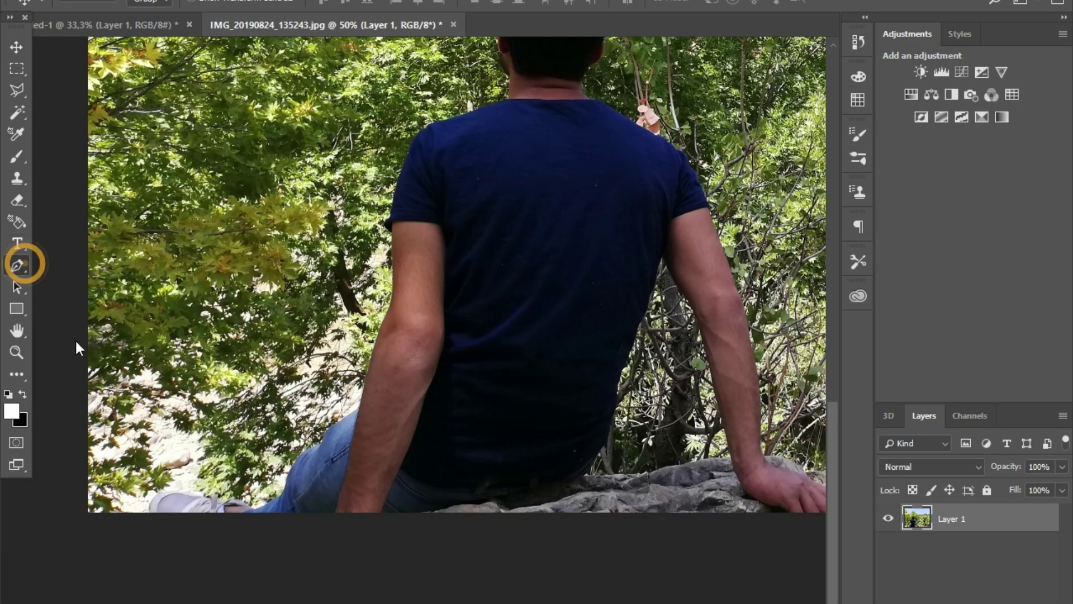
# - Trace a Pen path around the seated man, his shoe and the rock edge
pyautogui.press('p')
pyautogui.hotkey('ctrl', '+')
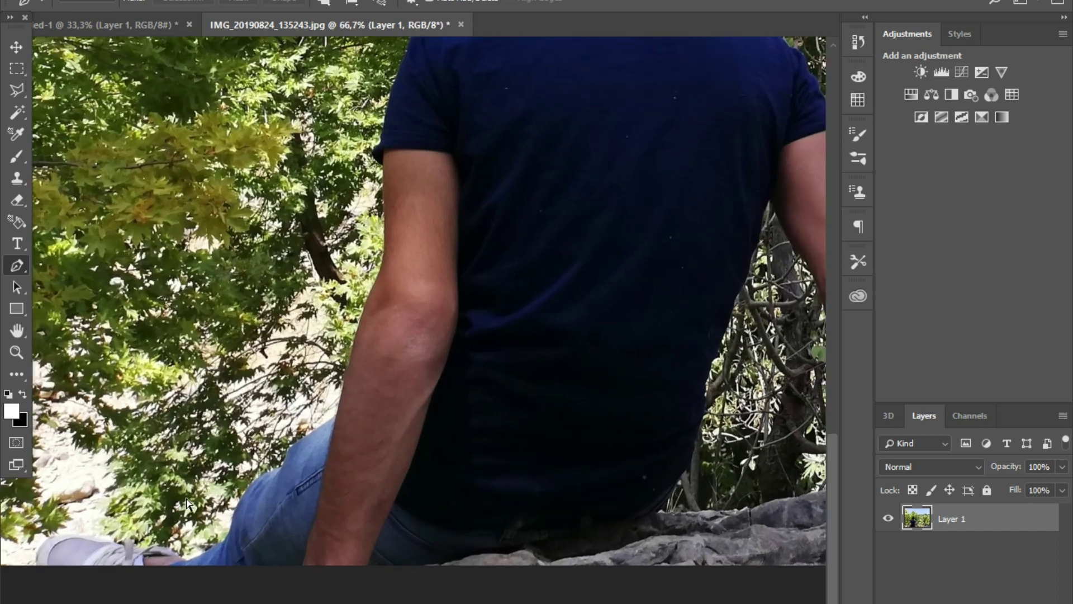
pyautogui.hotkey('ctrl', '+')
pyautogui.moveTo(84, 531); pyautogui.dragTo(224, 522)
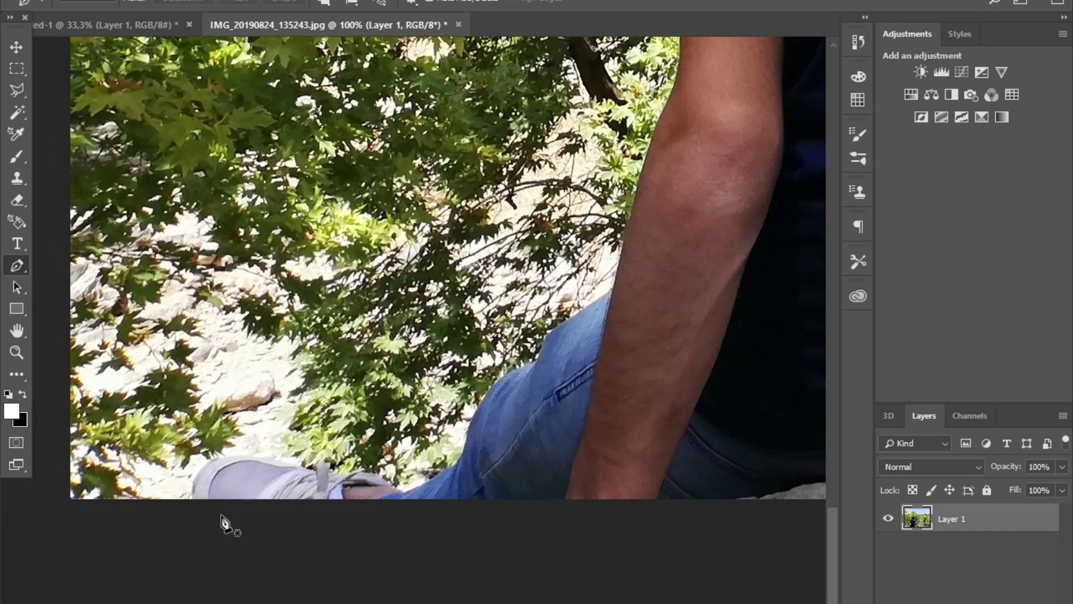
pyautogui.hotkey('ctrl', '+')
pyautogui.hotkey('ctrl', '+')
pyautogui.moveTo(89, 558); pyautogui.dragTo(539, 327)
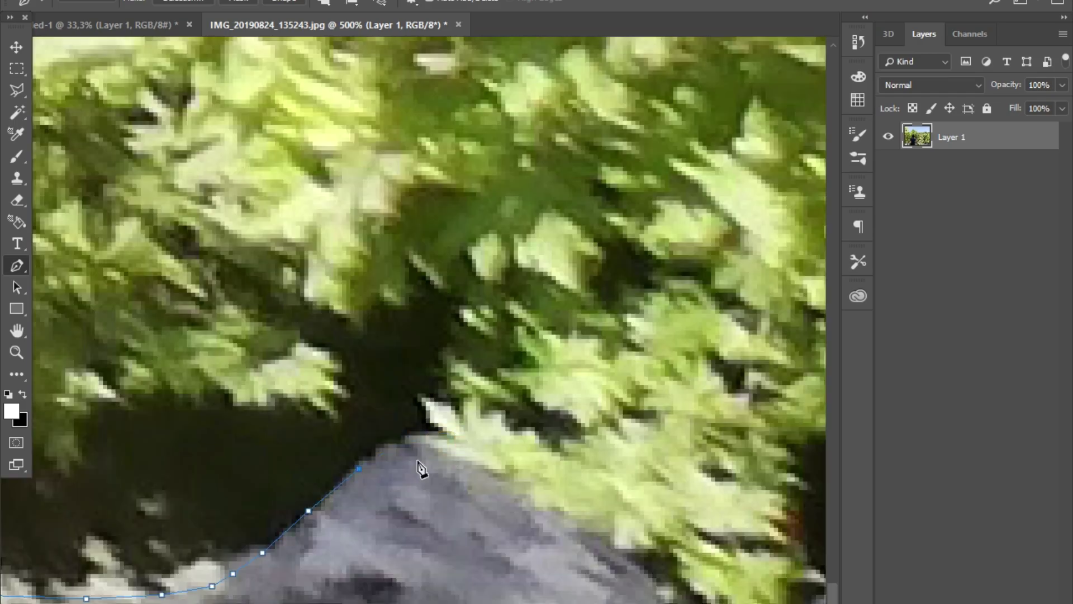
pyautogui.hotkey('ctrl', '0')
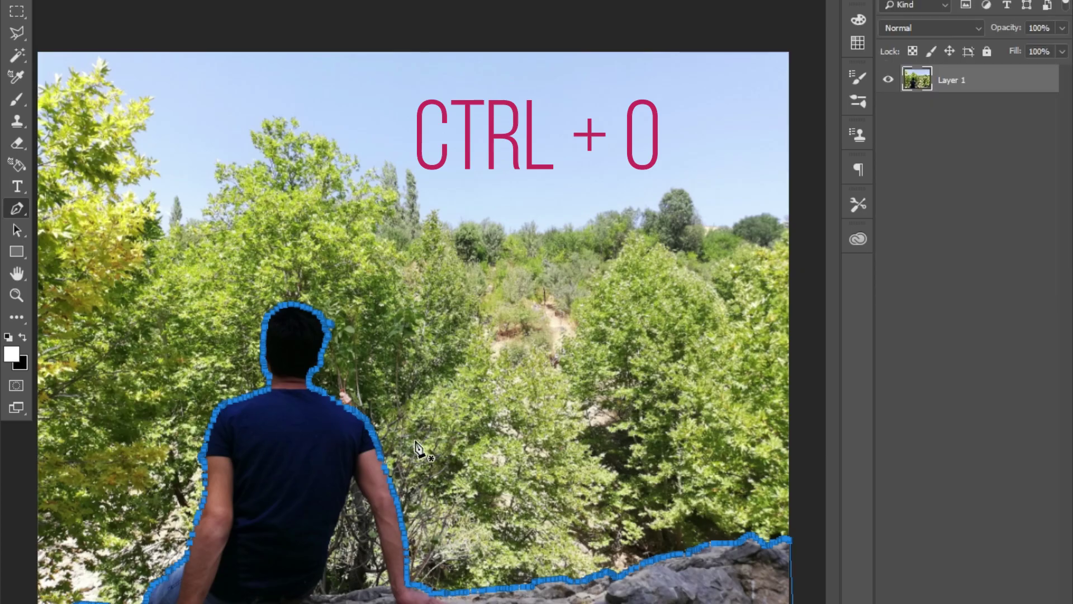
# - Feather the path selection by 1.5 px, copy it to Layer 2, and delete Layer 1
pyautogui.hotkey('ctrl', 'Return')
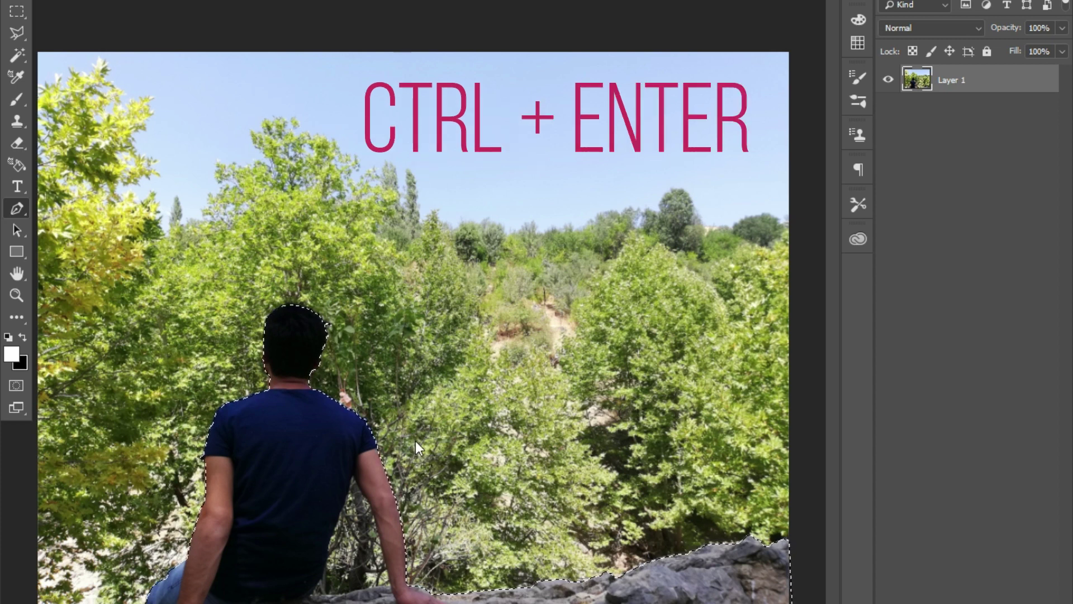
pyautogui.hotkey('shift', 'F6')
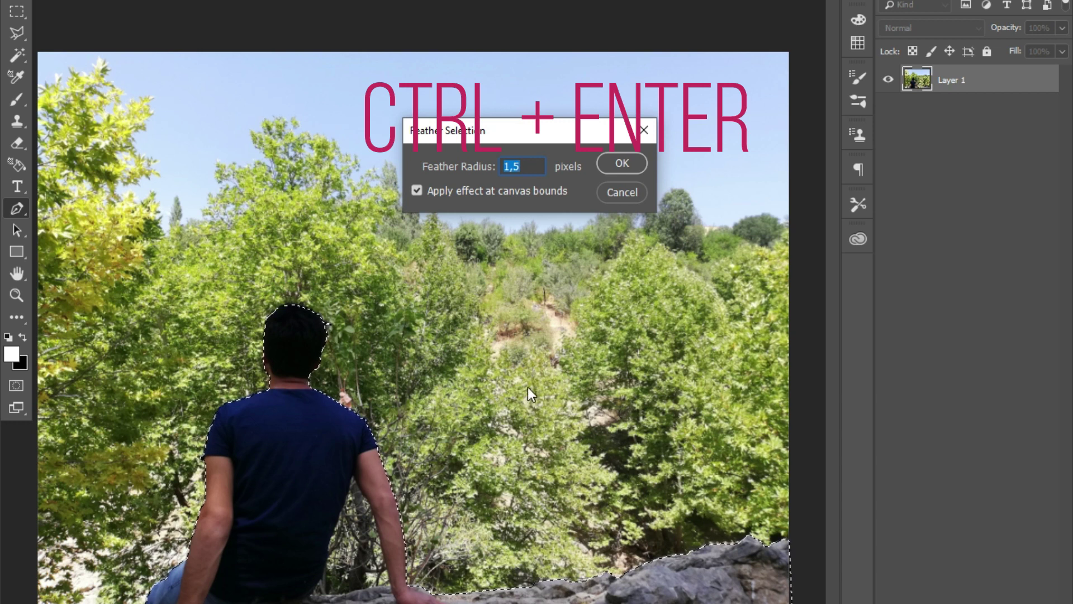
pyautogui.click(621, 164)
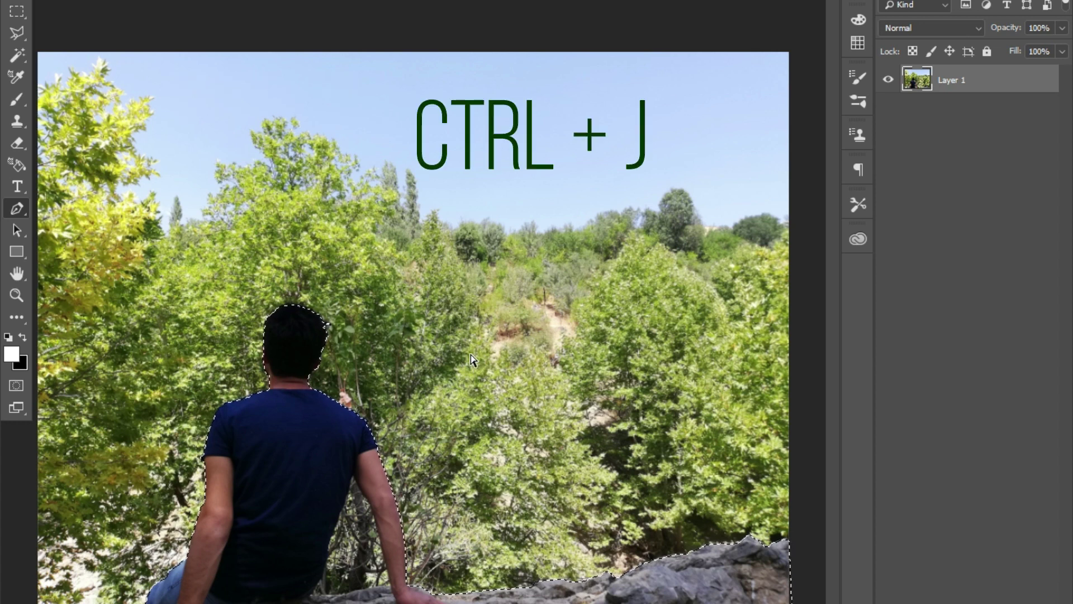
pyautogui.hotkey('ctrl', 'j')
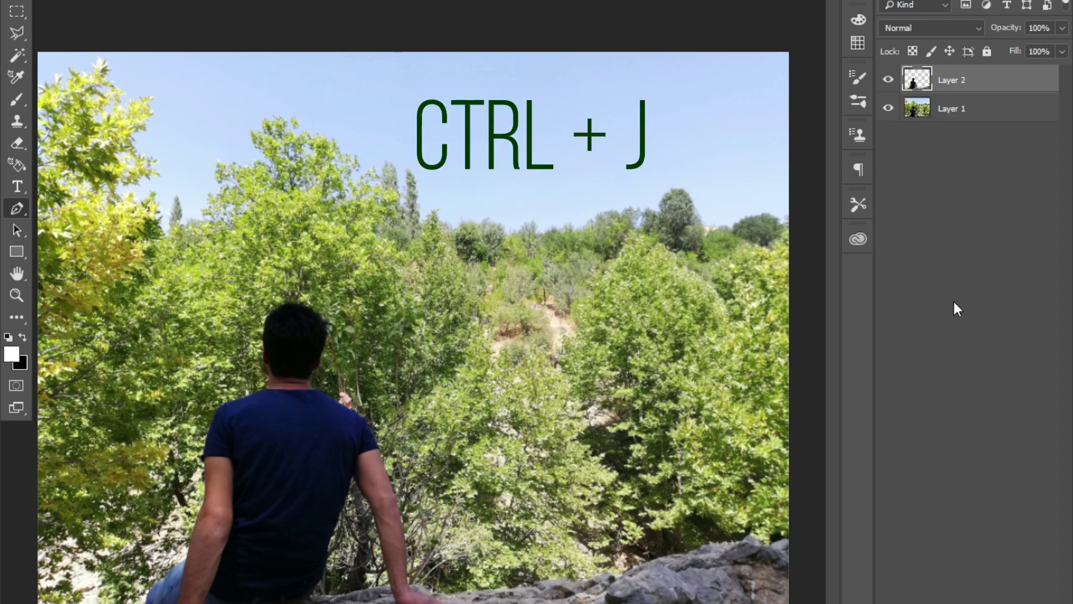
pyautogui.moveTo(982, 108)
pyautogui.mouseDown()
pyautogui.moveTo(950, 595)
pyautogui.moveTo(1050, 596)
pyautogui.mouseUp()
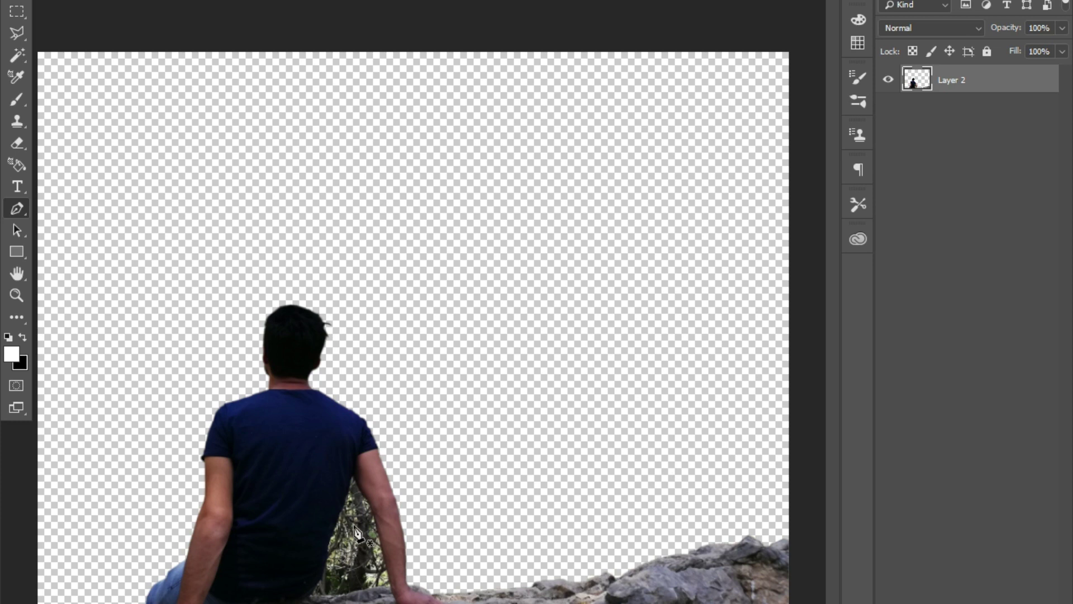
# - Erase the leftover foliage between the man's shirt and arm
pyautogui.click(19, 143)
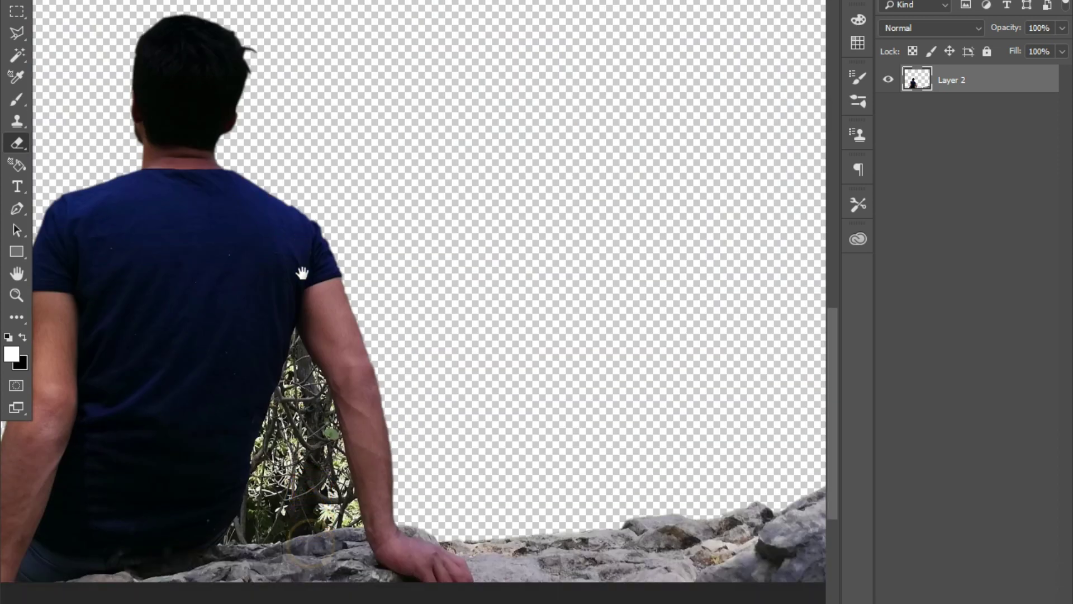
pyautogui.moveTo(302, 272); pyautogui.dragTo(302, 267)
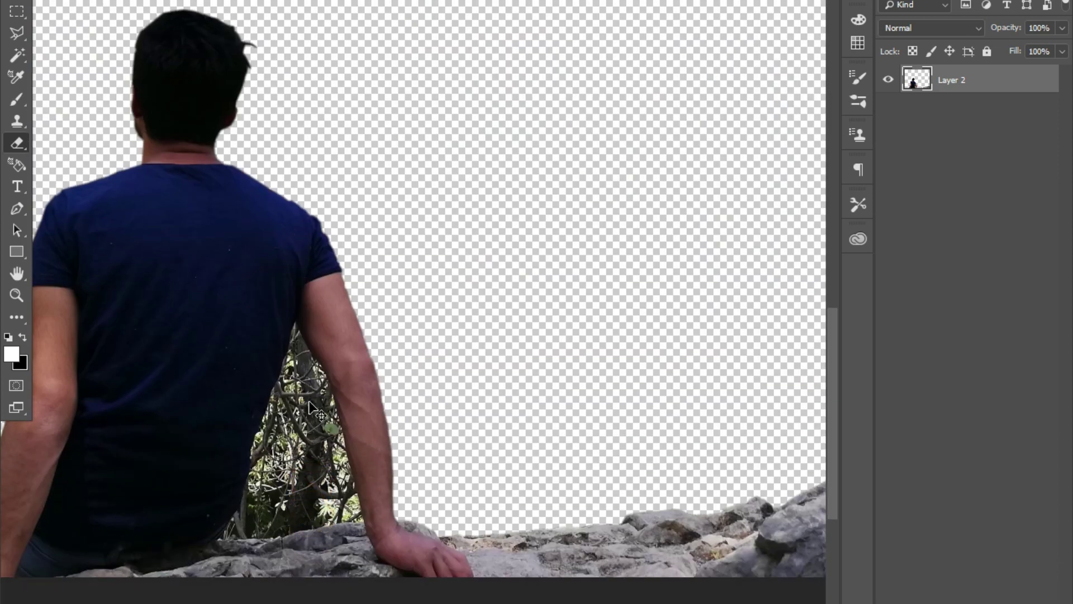
pyautogui.scroll(3, 309, 408)
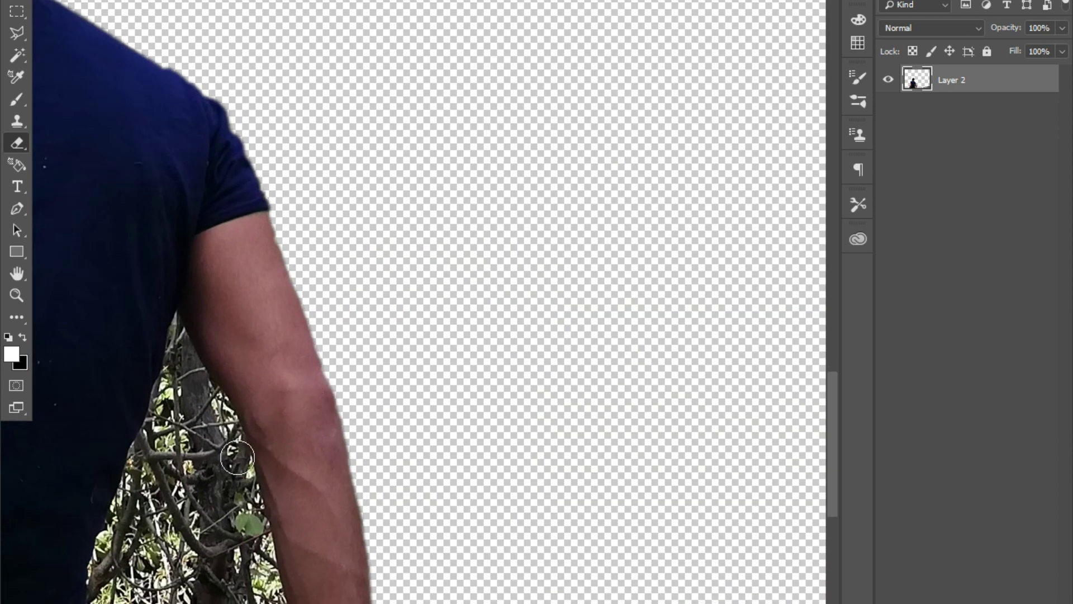
pyautogui.scroll(-3, 180, 488)
pyautogui.scroll(-2, 179, 489)
pyautogui.moveTo(336, 251)
pyautogui.mouseDown()
pyautogui.moveTo(300, 436)
pyautogui.moveTo(331, 187)
pyautogui.mouseUp()
pyautogui.scroll(5, 299, 436)
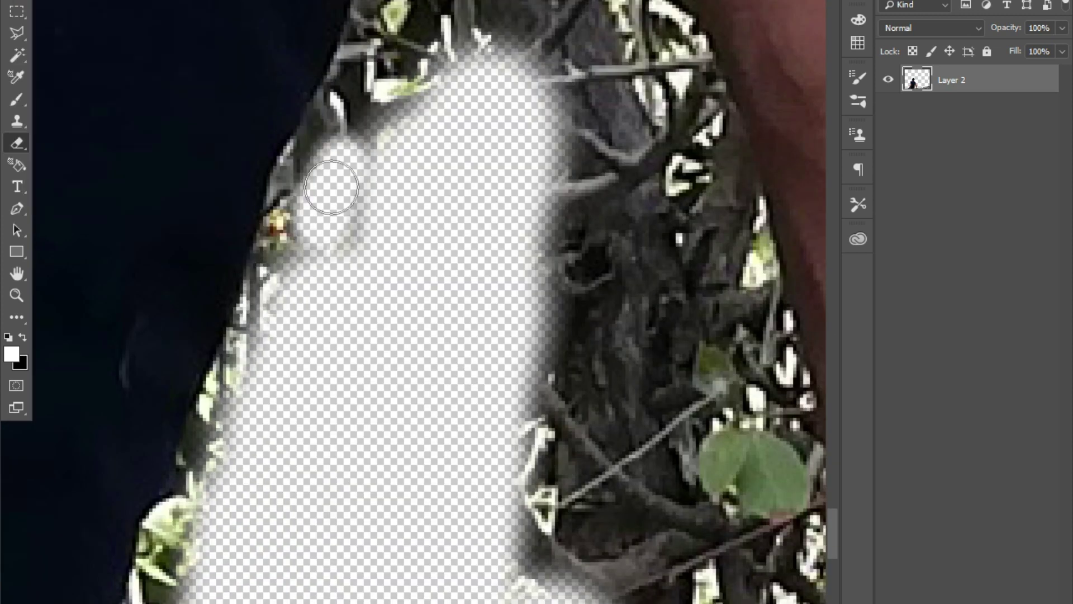
pyautogui.scroll(-3, 532, 131)
pyautogui.scroll(2, 371, 451)
pyautogui.scroll(2, 371, 451)
pyautogui.scroll(2, 348, 535)
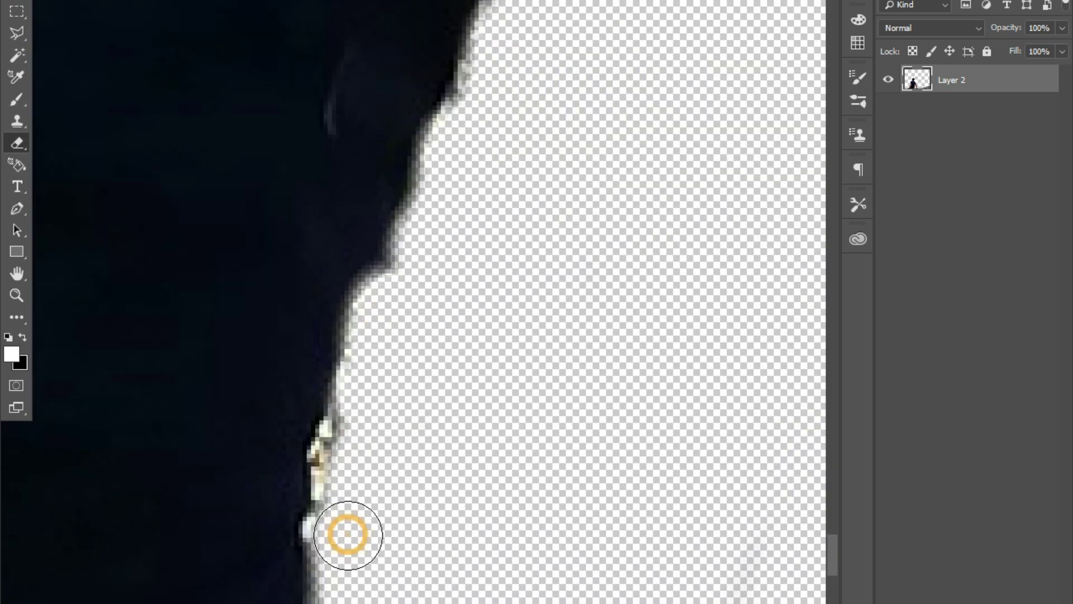
pyautogui.scroll(-2, 348, 534)
pyautogui.scroll(-1, 354, 532)
pyautogui.scroll(-2, 408, 510)
# - Erase the dark leaf bits and white halo along the trunk edges
pyautogui.moveTo(414, 364)
pyautogui.mouseDown()
pyautogui.moveTo(609, 399)
pyautogui.moveTo(560, 304)
pyautogui.mouseUp()
pyautogui.scroll(-2, 560, 304)
pyautogui.scroll(2, 531, 291)
pyautogui.scroll(2, 494, 271)
pyautogui.scroll(2, 224, 487)
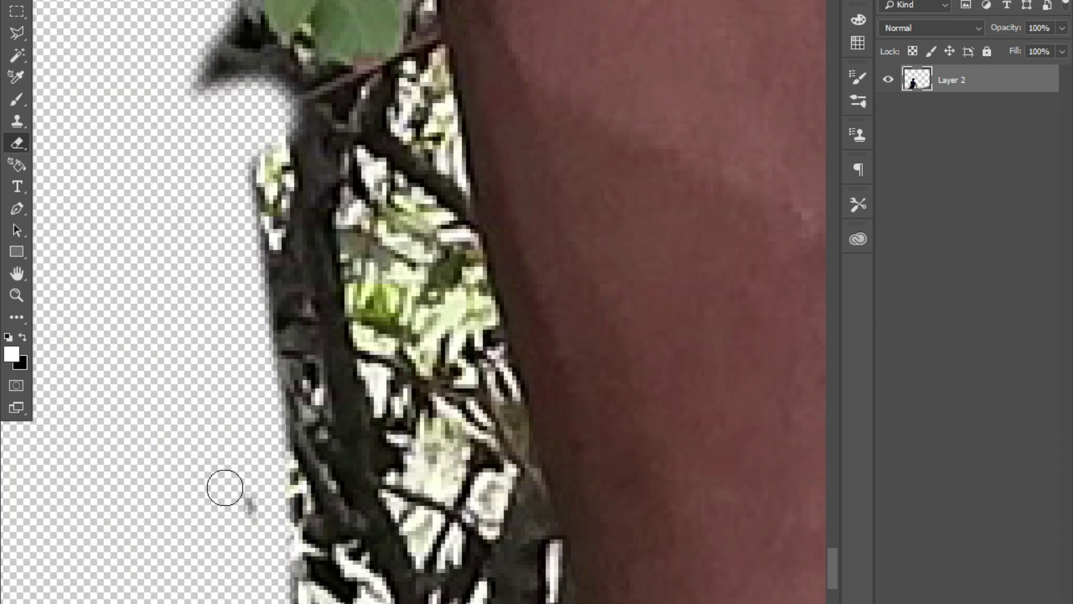
pyautogui.scroll(2, 282, 450)
pyautogui.scroll(2, 228, 120)
pyautogui.scroll(2, 227, 120)
pyautogui.moveTo(325, 425); pyautogui.dragTo(176, 309)
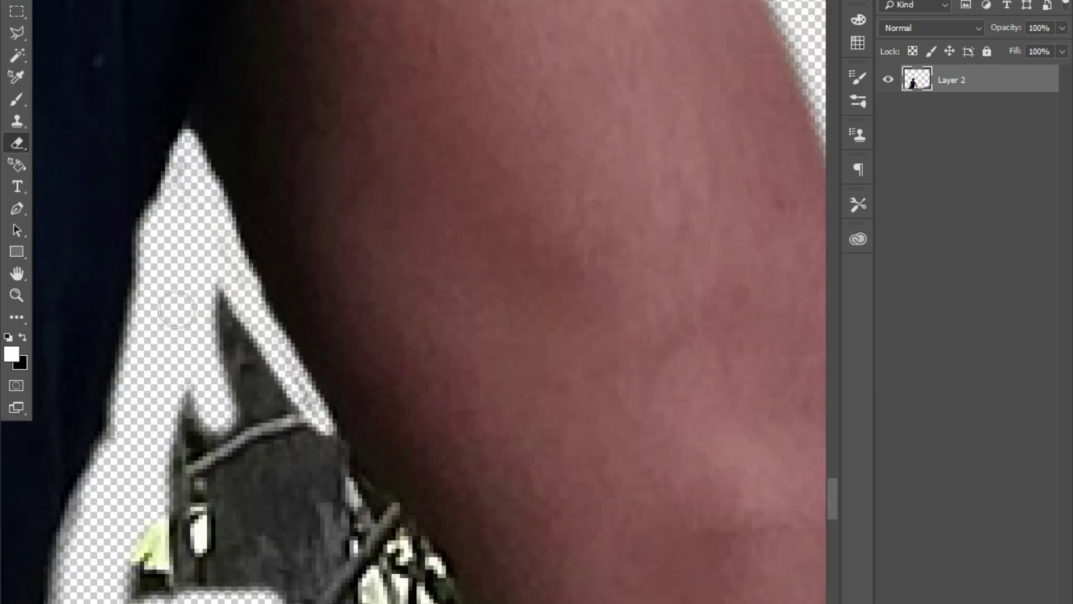
pyautogui.scroll(-2, 304, 427)
pyautogui.scroll(2, 162, 514)
pyautogui.scroll(2, 374, 458)
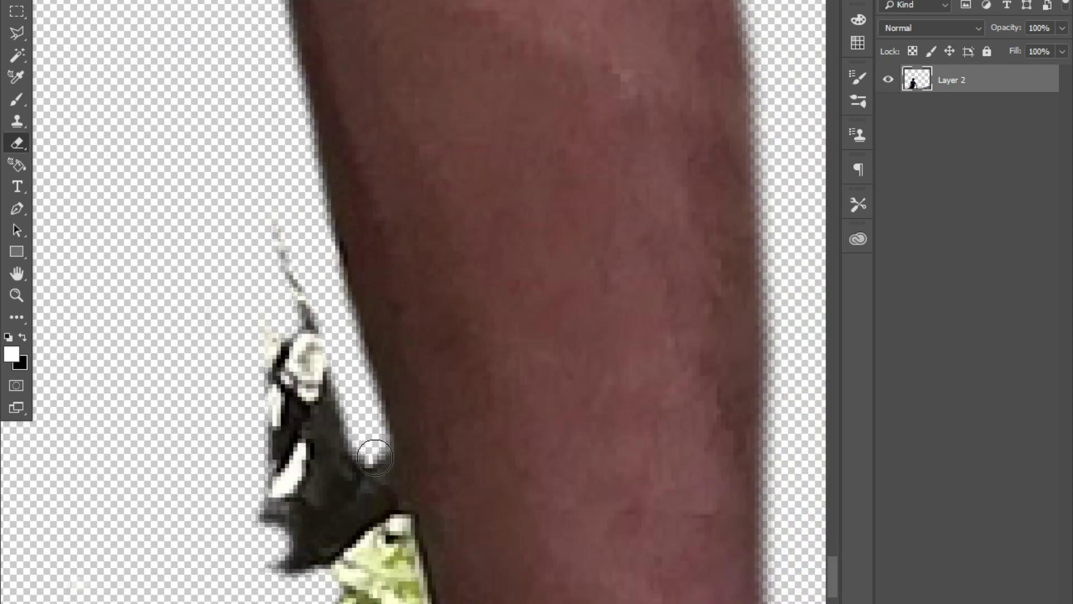
pyautogui.moveTo(374, 457); pyautogui.dragTo(347, 362)
pyautogui.scroll(-2, 224, 436)
pyautogui.scroll(-2, 76, 360)
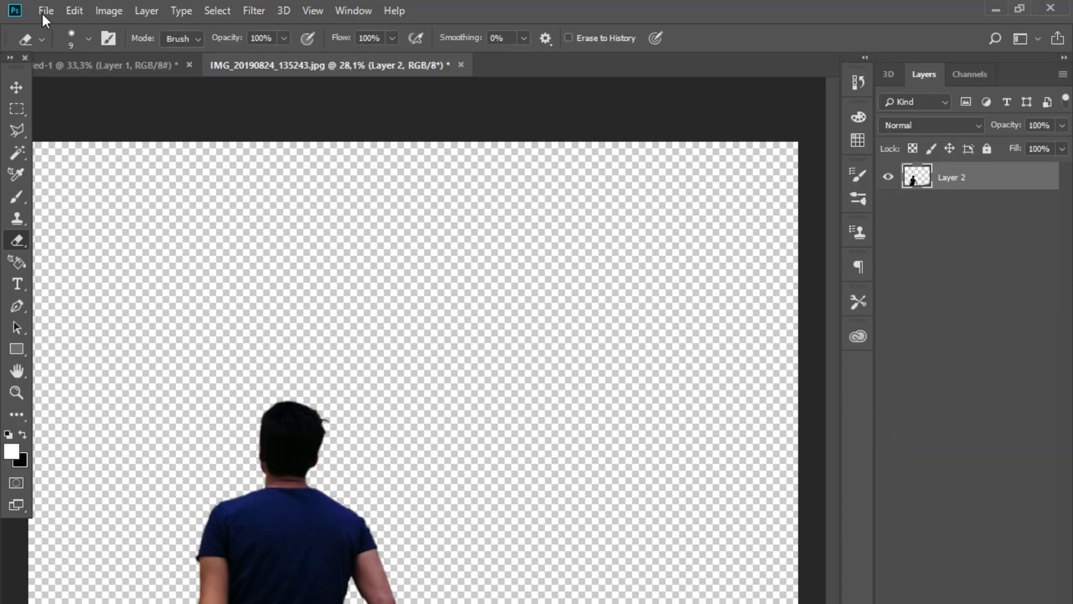
# - Open png-1345905_1920.png without colour management
pyautogui.click(46, 10)
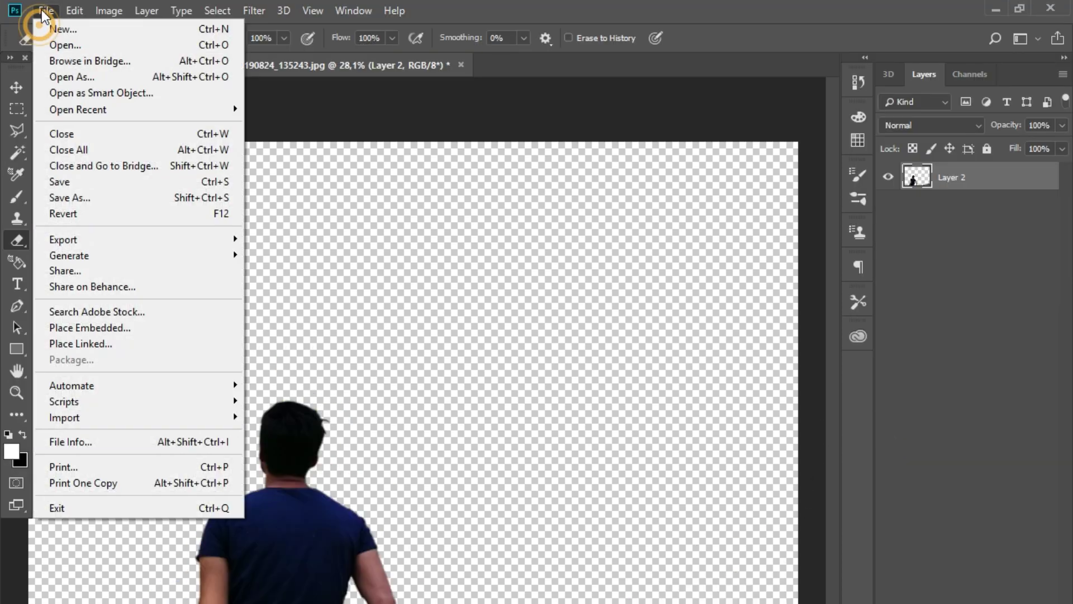
pyautogui.click(74, 46)
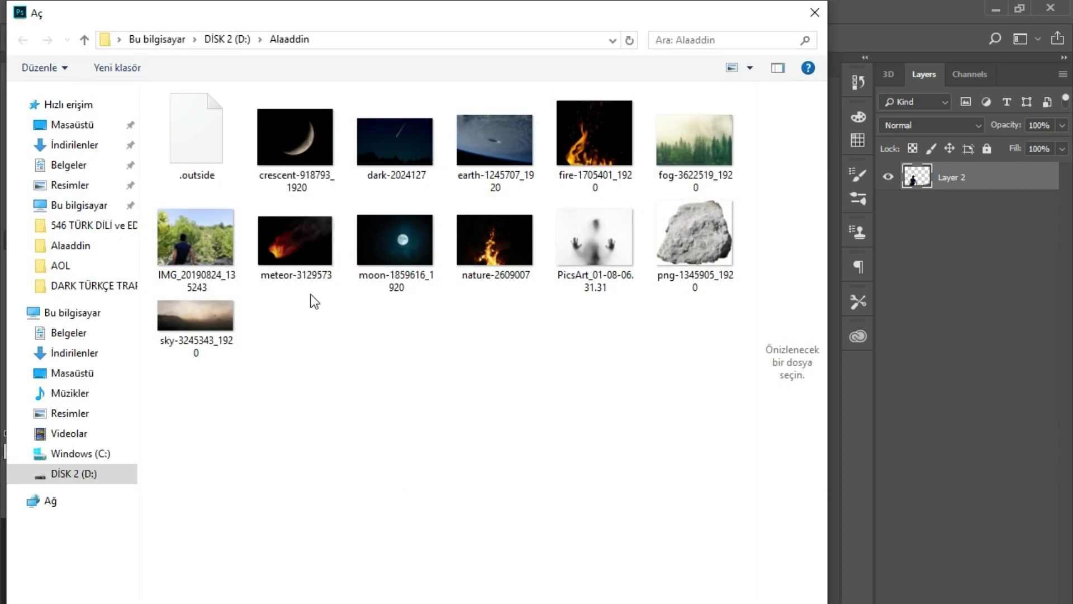
pyautogui.doubleClick(708, 232)
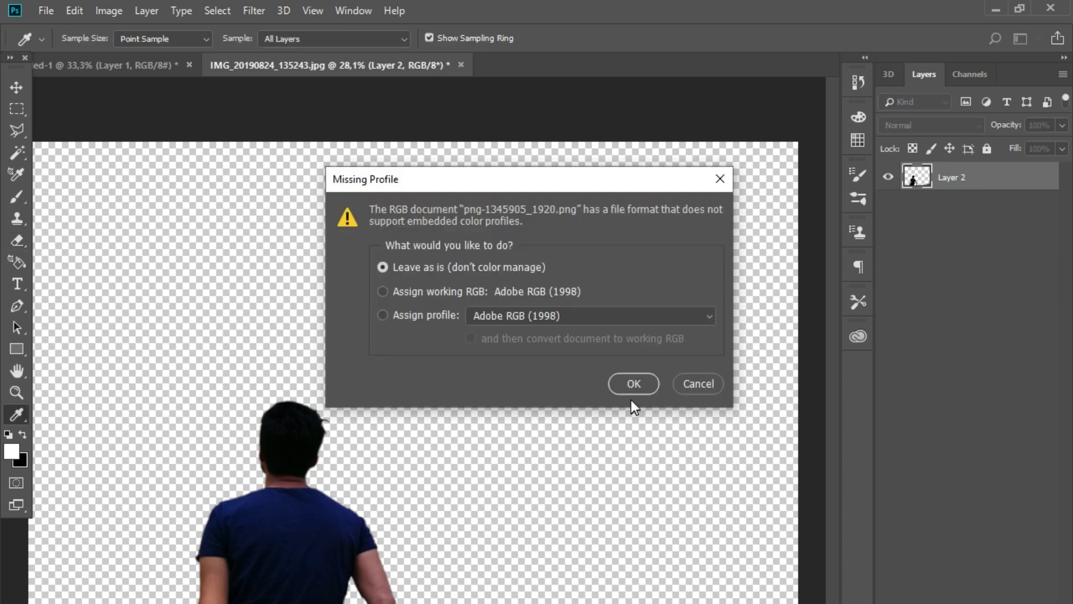
pyautogui.click(632, 384)
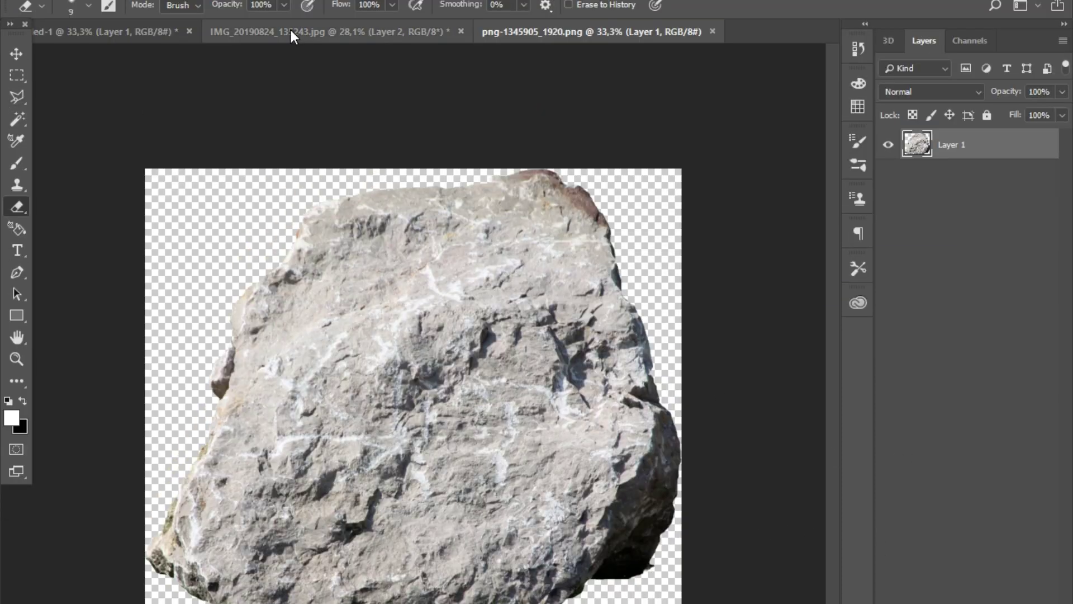
# - Close the empty Untitled-1 document
pyautogui.click(290, 29)
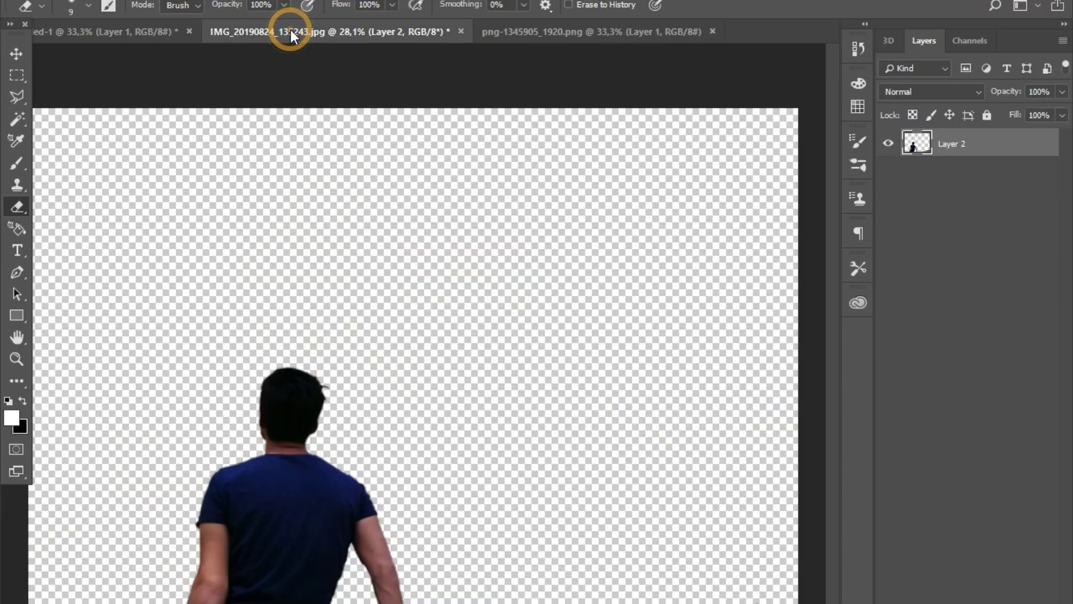
pyautogui.click(139, 35)
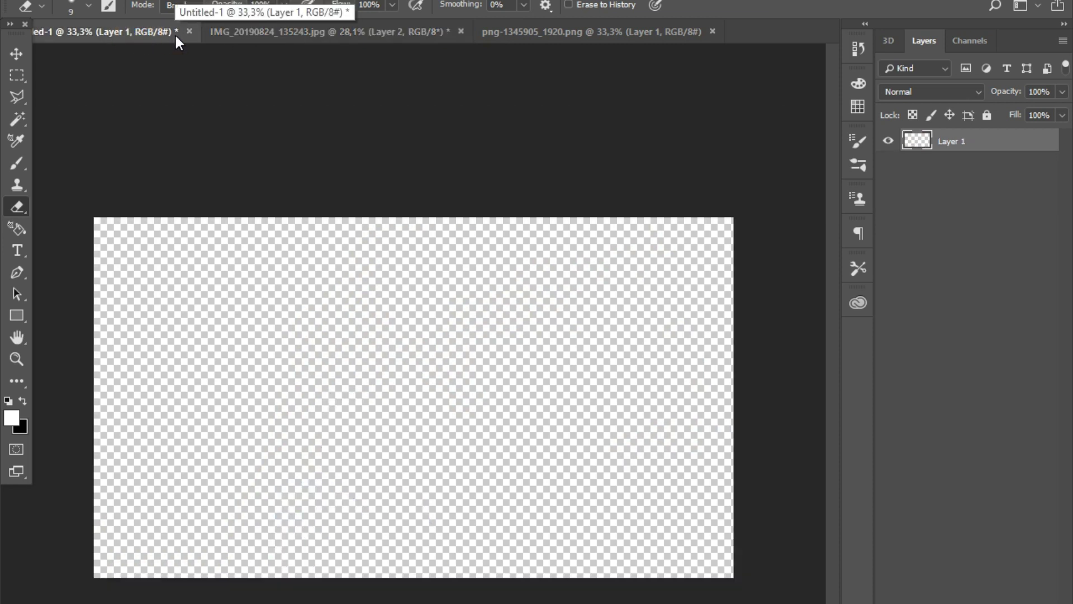
pyautogui.click(190, 31)
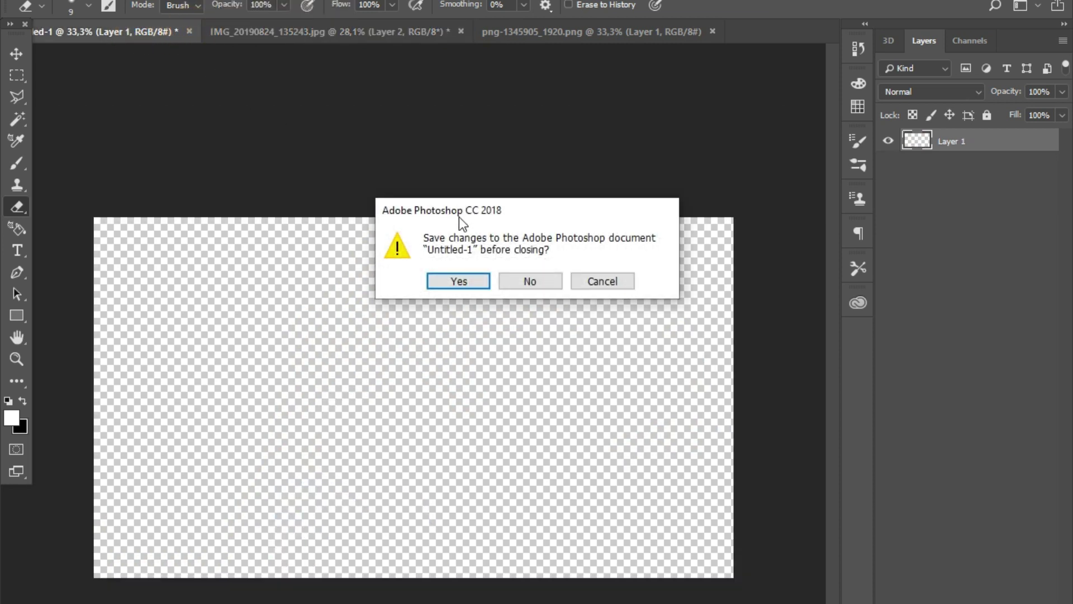
# - Discard Untitled-1 unsaved, drag the rock into the IMG photo as a layer, and close the png
pyautogui.click(538, 276)
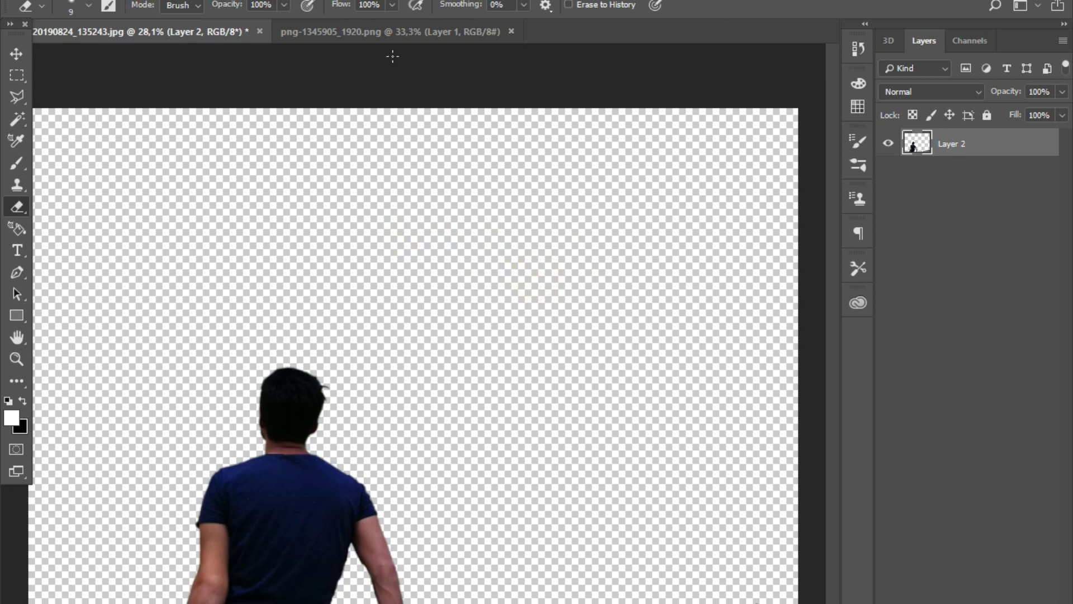
pyautogui.click(342, 35)
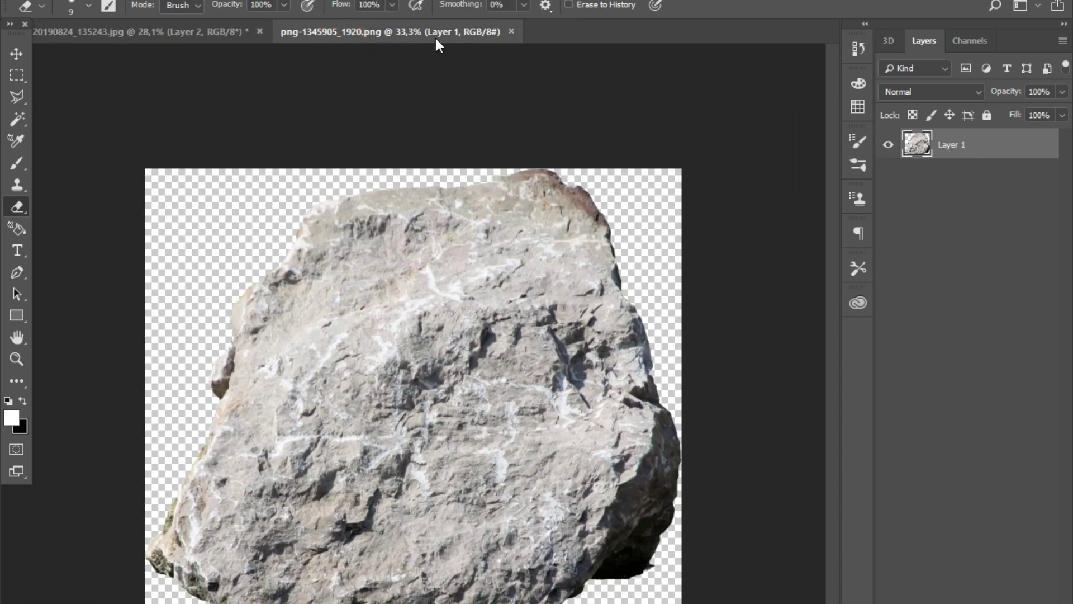
pyautogui.moveTo(435, 38); pyautogui.dragTo(485, 140)
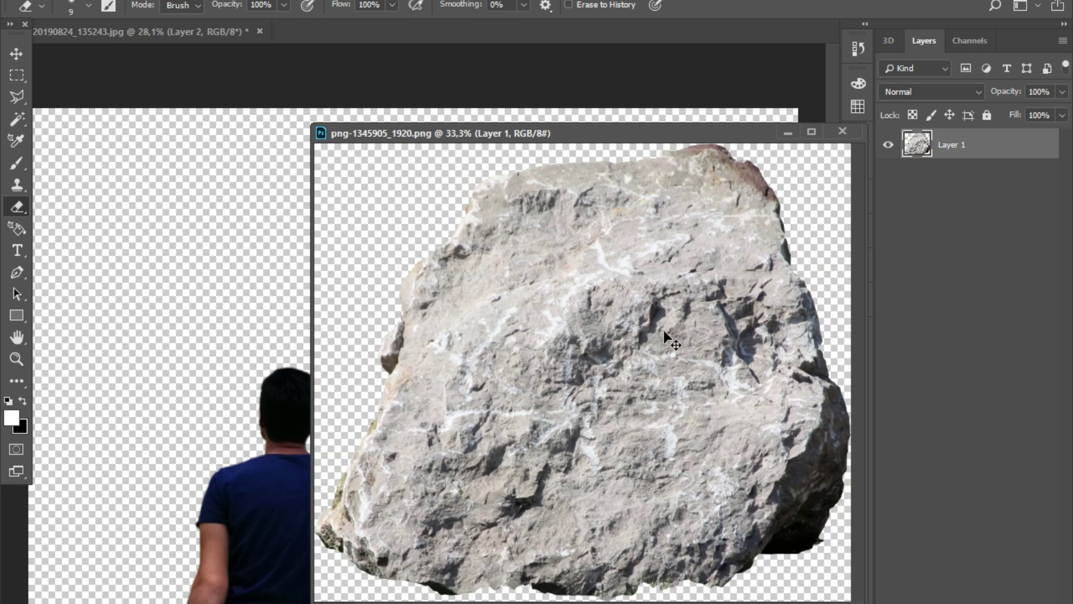
pyautogui.moveTo(663, 330); pyautogui.dragTo(186, 393)
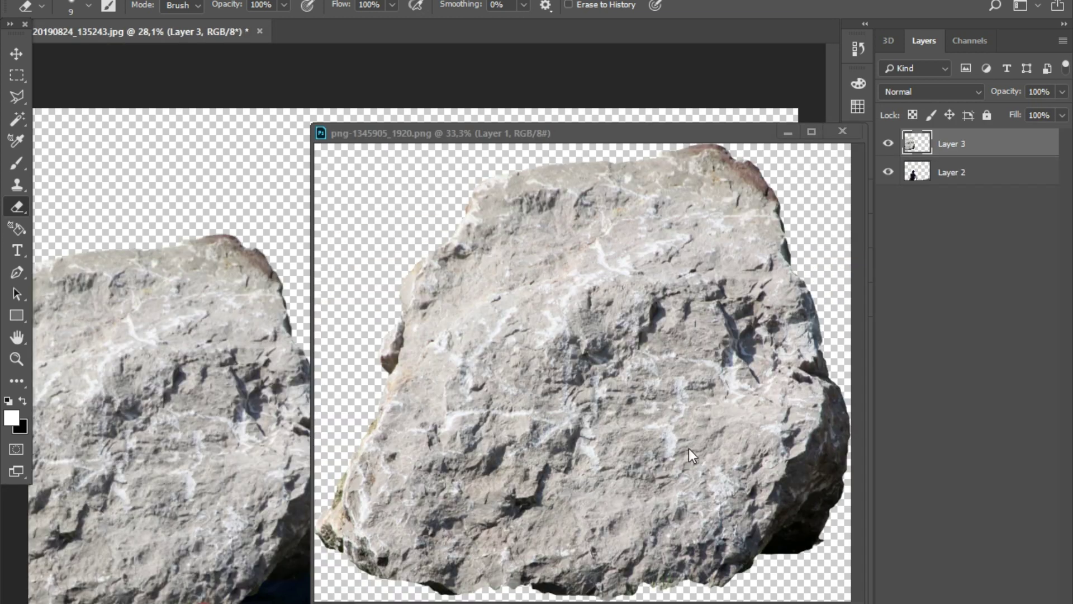
pyautogui.click(848, 132)
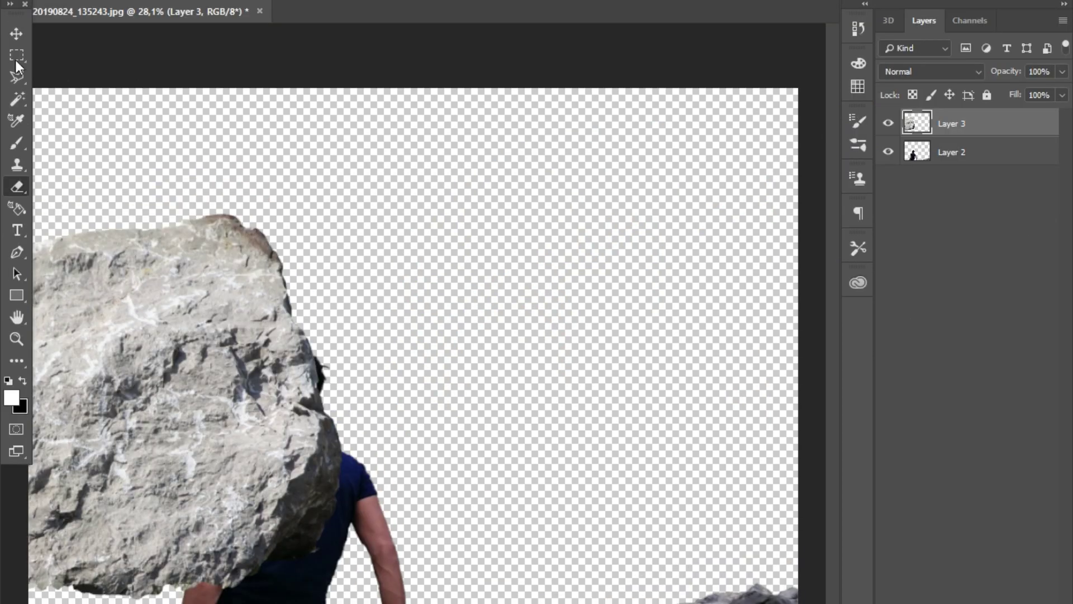
# - Move the rock down-right and put its layer beneath the man's Layer 2
pyautogui.click(21, 40)
pyautogui.moveTo(143, 312); pyautogui.dragTo(692, 398)
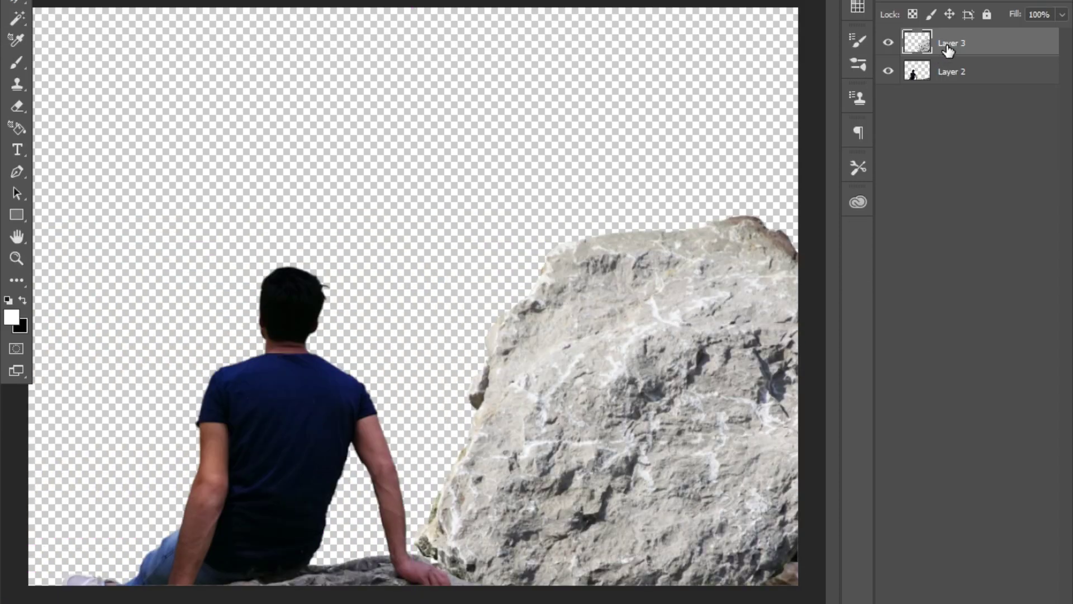
pyautogui.moveTo(948, 51); pyautogui.dragTo(946, 92)
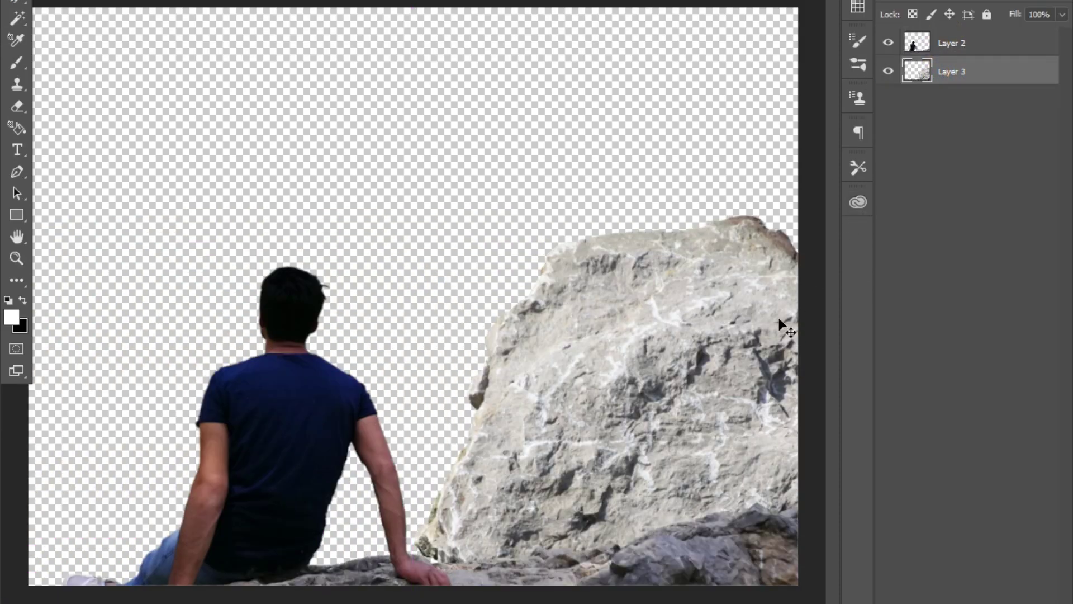
pyautogui.moveTo(715, 323)
pyautogui.mouseDown()
pyautogui.moveTo(726, 488)
pyautogui.moveTo(713, 307)
pyautogui.moveTo(664, 268)
pyautogui.mouseUp()
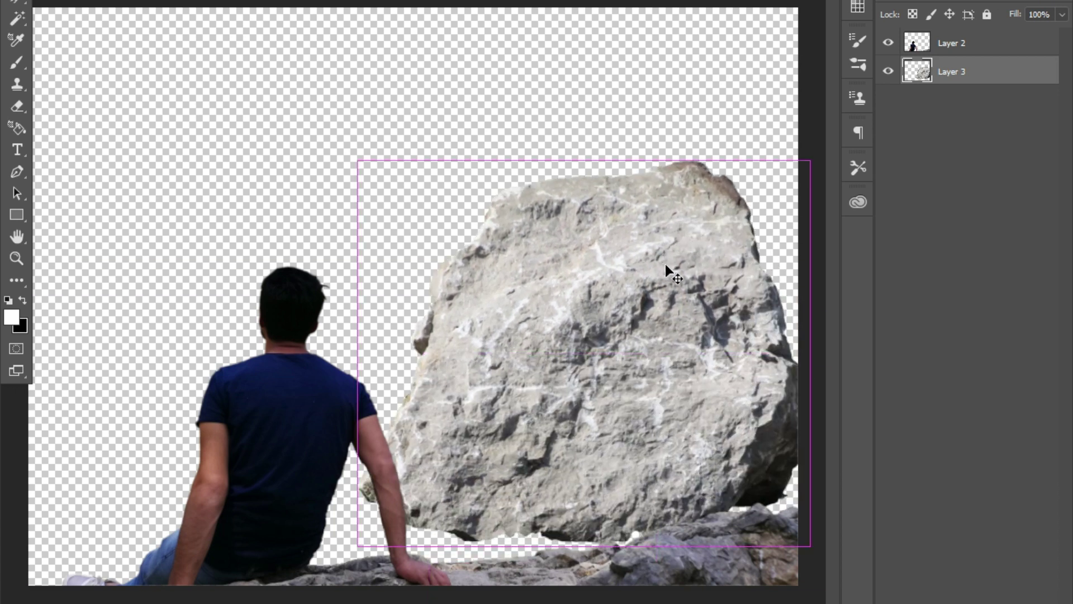
# - Shrink, slightly rotate and tuck the rock into the lower-right corner
pyautogui.hotkey('ctrl', 't')
pyautogui.moveTo(809, 161); pyautogui.dragTo(659, 277)
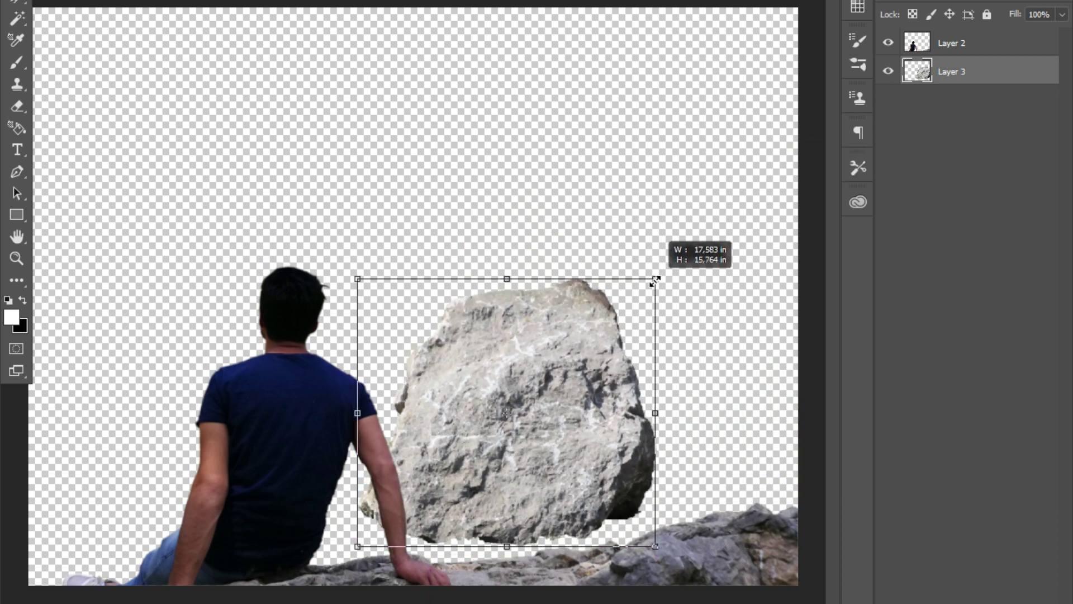
pyautogui.moveTo(437, 377)
pyautogui.mouseDown()
pyautogui.moveTo(603, 398)
pyautogui.moveTo(642, 454)
pyautogui.moveTo(598, 407)
pyautogui.moveTo(576, 419)
pyautogui.mouseUp()
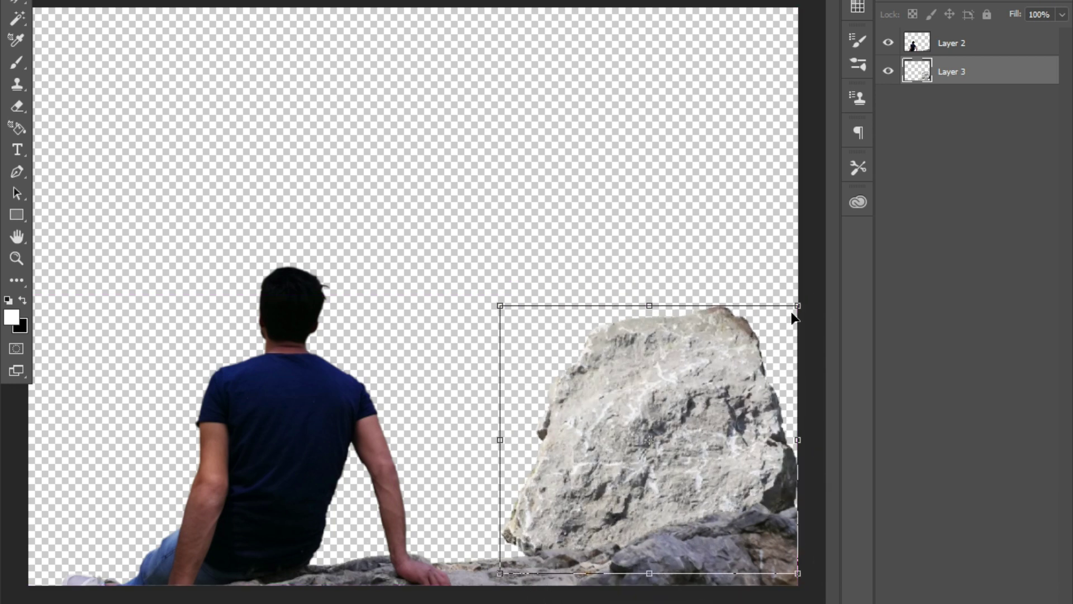
pyautogui.moveTo(794, 313)
pyautogui.mouseDown()
pyautogui.moveTo(816, 271)
pyautogui.moveTo(813, 243)
pyautogui.mouseUp()
pyautogui.moveTo(680, 343)
pyautogui.mouseDown()
pyautogui.moveTo(744, 418)
pyautogui.moveTo(739, 404)
pyautogui.moveTo(760, 456)
pyautogui.mouseUp()
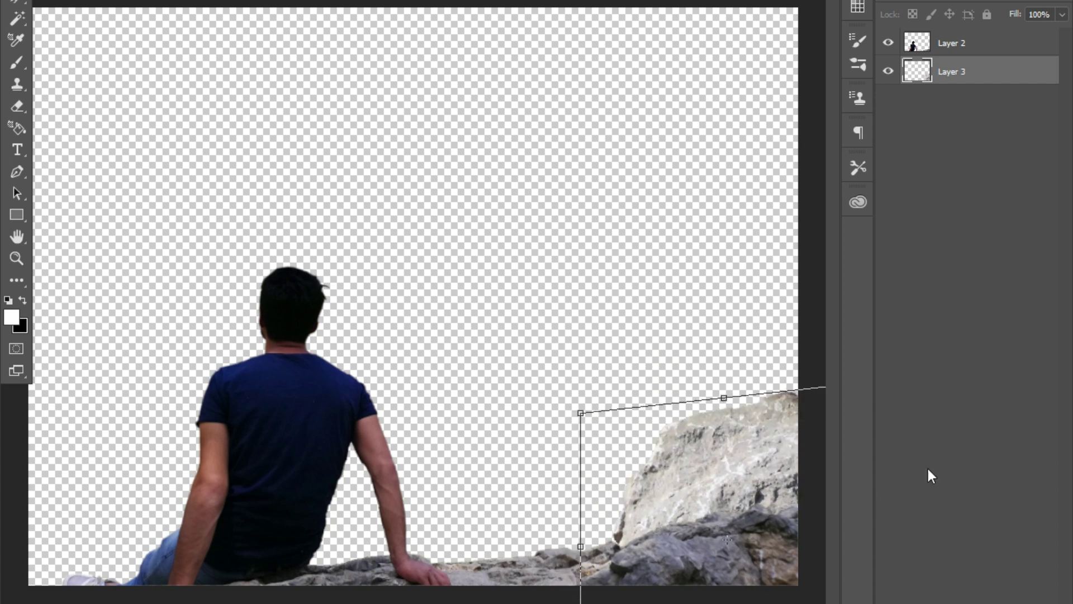
pyautogui.press('Return')
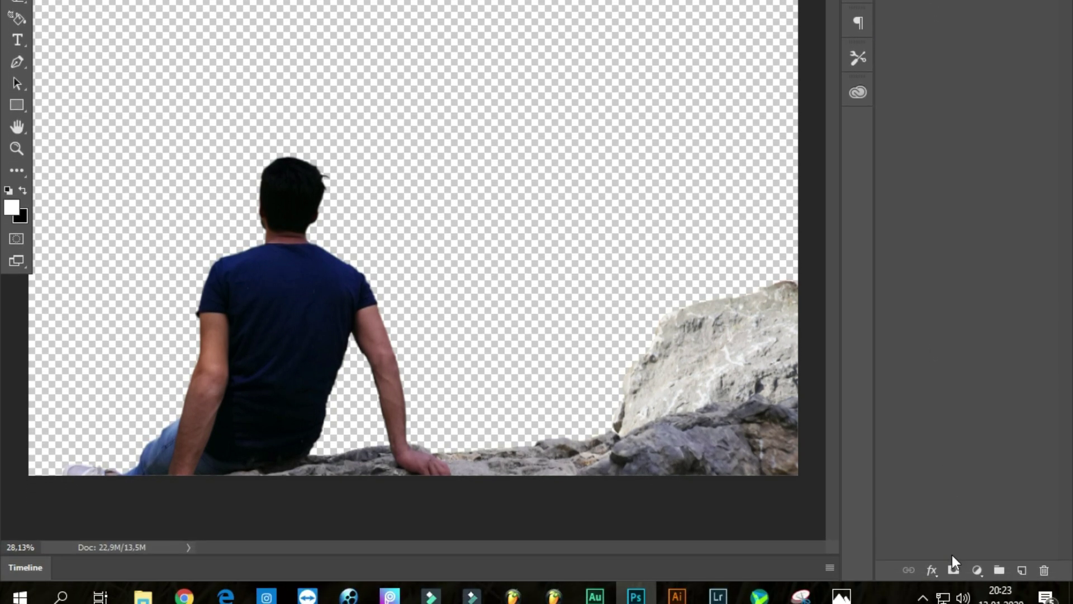
# - Add a layer mask to the rock layer and a Hue/Saturation adjustment layer
pyautogui.click(951, 567)
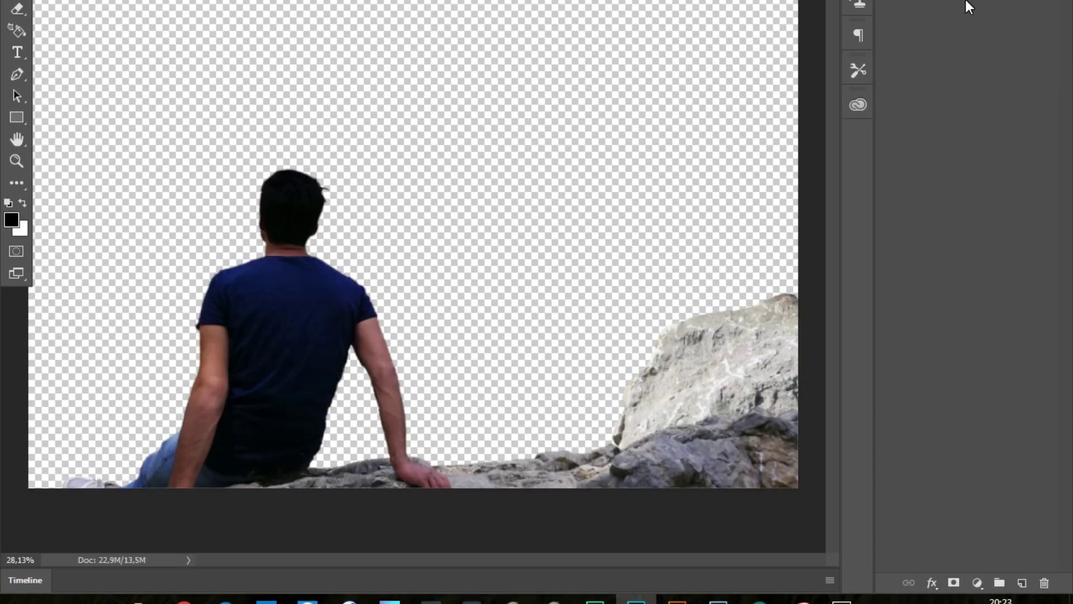
pyautogui.press('x')
pyautogui.click(976, 583)
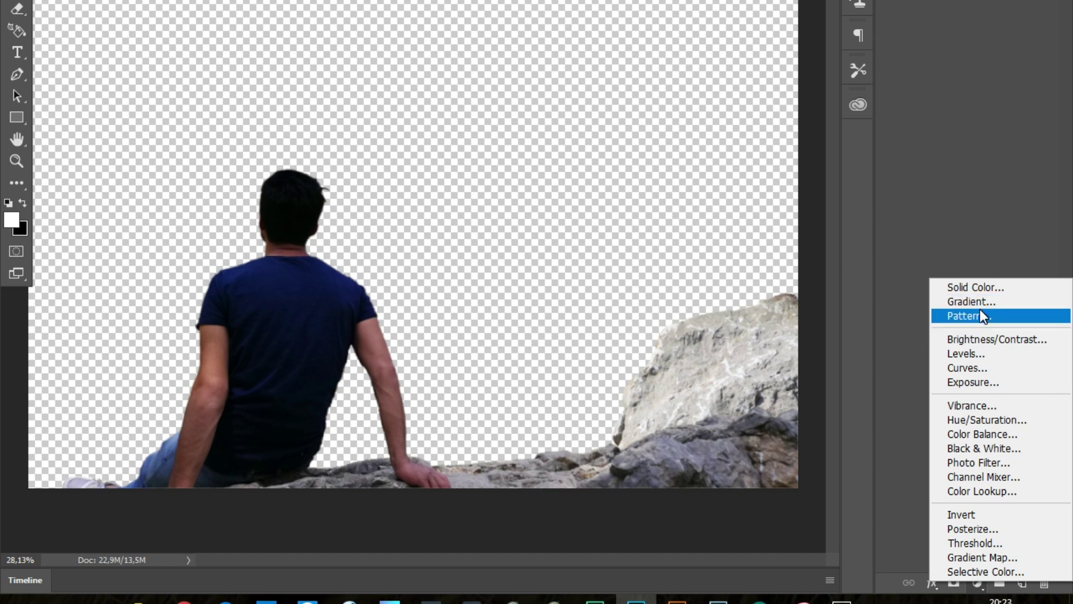
pyautogui.click(977, 418)
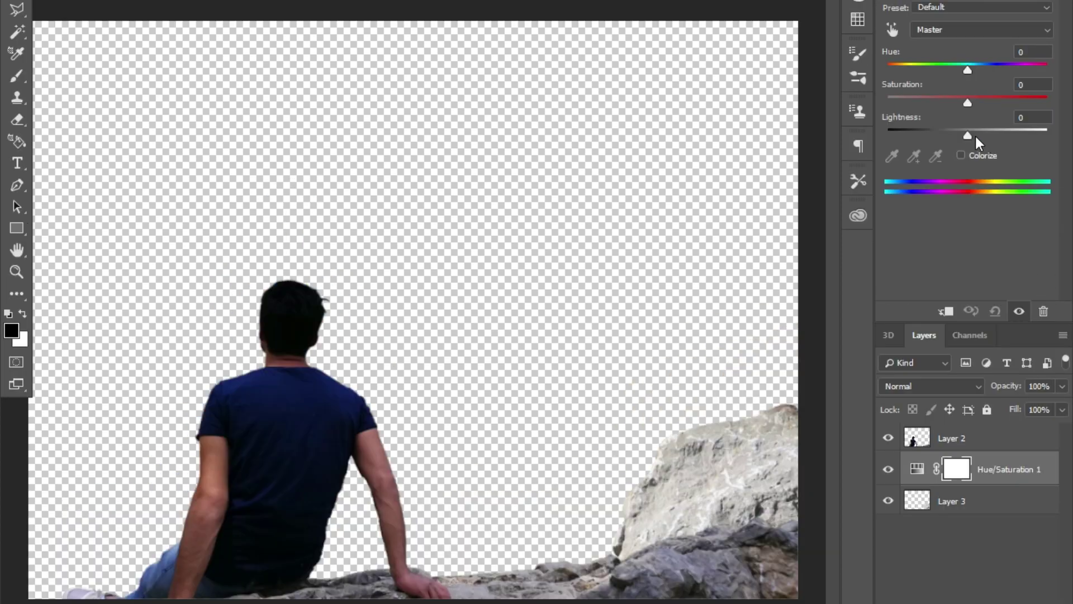
# - Set Hue -26, Saturation +53, Lightness -8 to tint the rock warmer
pyautogui.moveTo(970, 135)
pyautogui.mouseDown()
pyautogui.moveTo(946, 150)
pyautogui.moveTo(961, 144)
pyautogui.mouseUp()
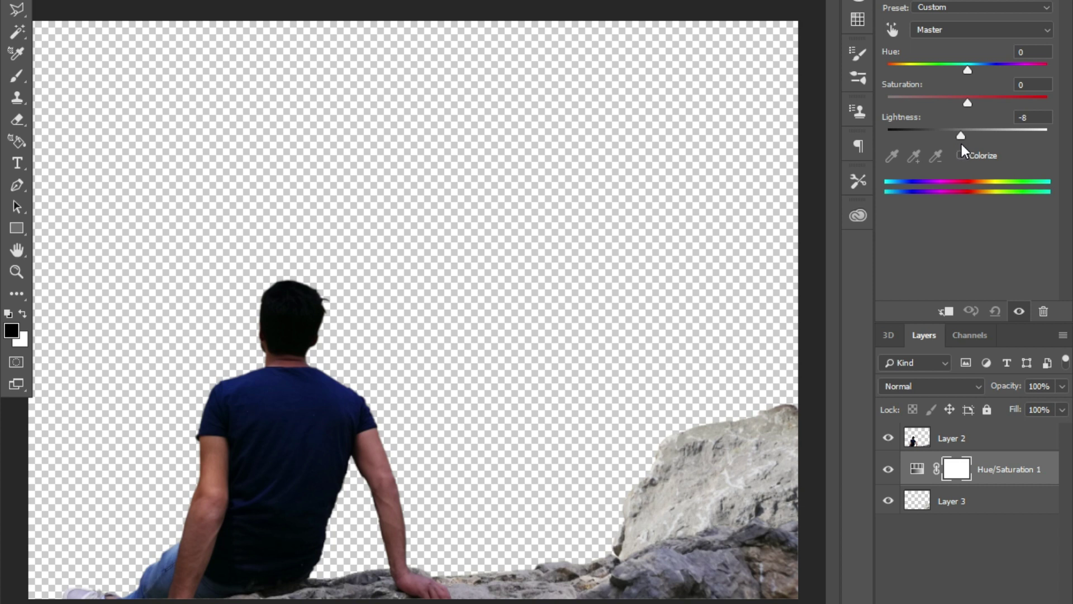
pyautogui.moveTo(969, 104); pyautogui.dragTo(1002, 115)
pyautogui.moveTo(972, 71)
pyautogui.mouseDown()
pyautogui.moveTo(1018, 75)
pyautogui.moveTo(950, 85)
pyautogui.mouseUp()
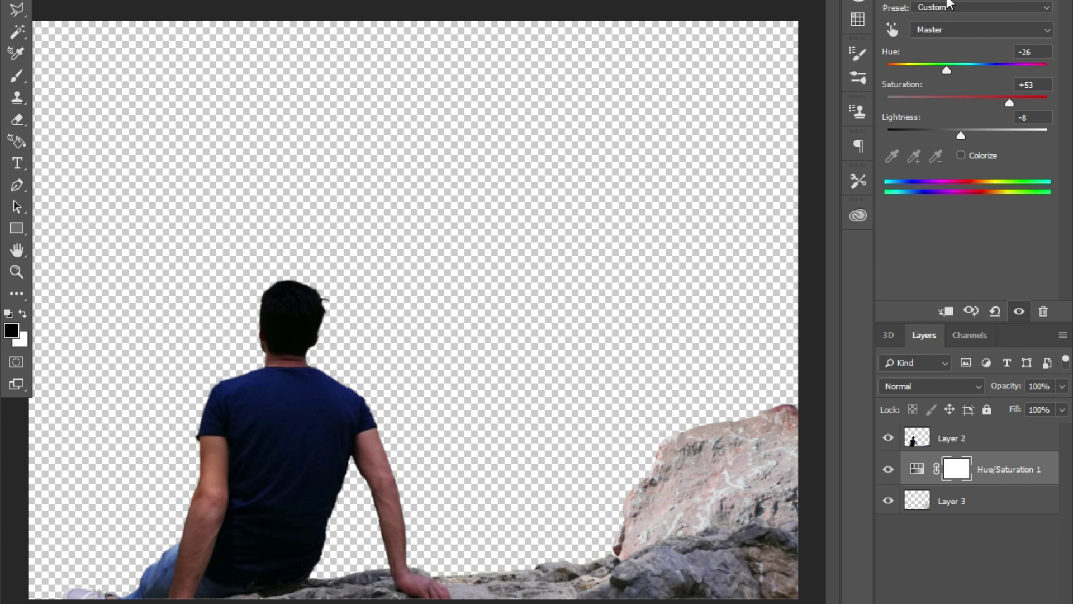
pyautogui.click(948, 7)
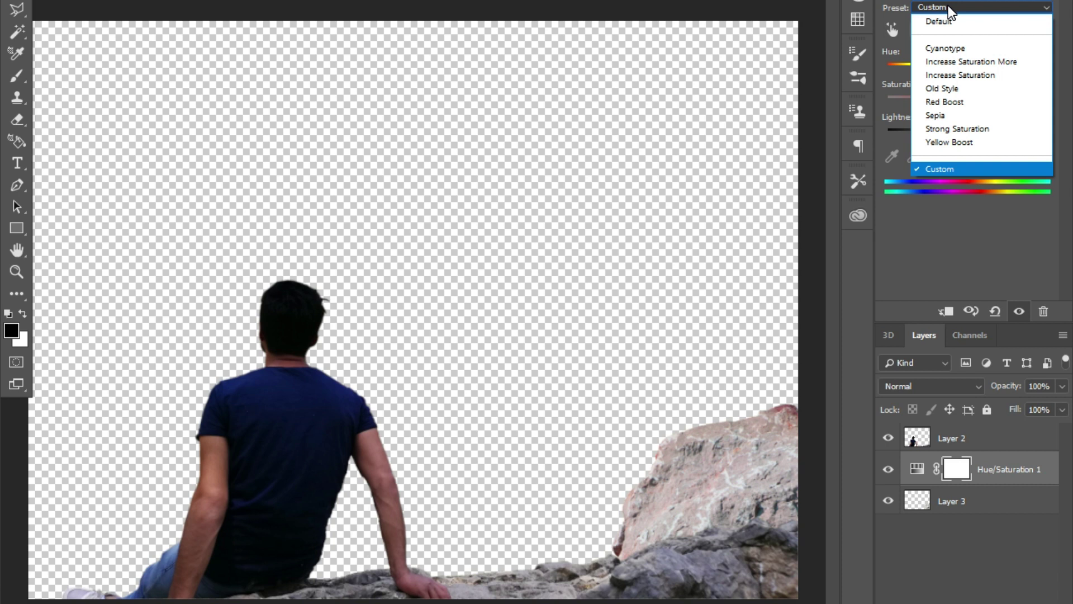
pyautogui.click(948, 7)
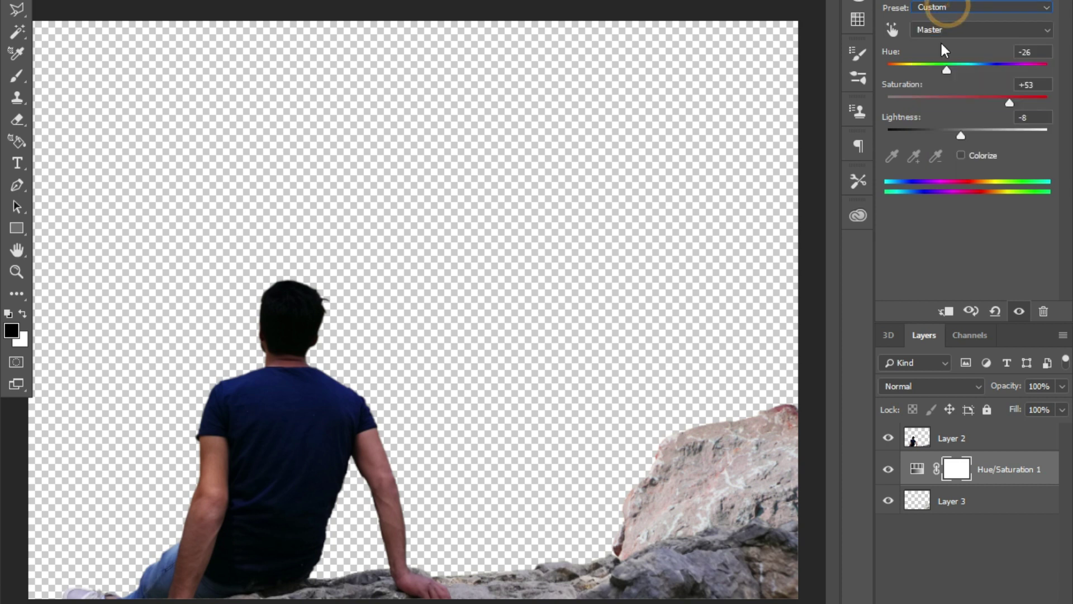
pyautogui.click(986, 542)
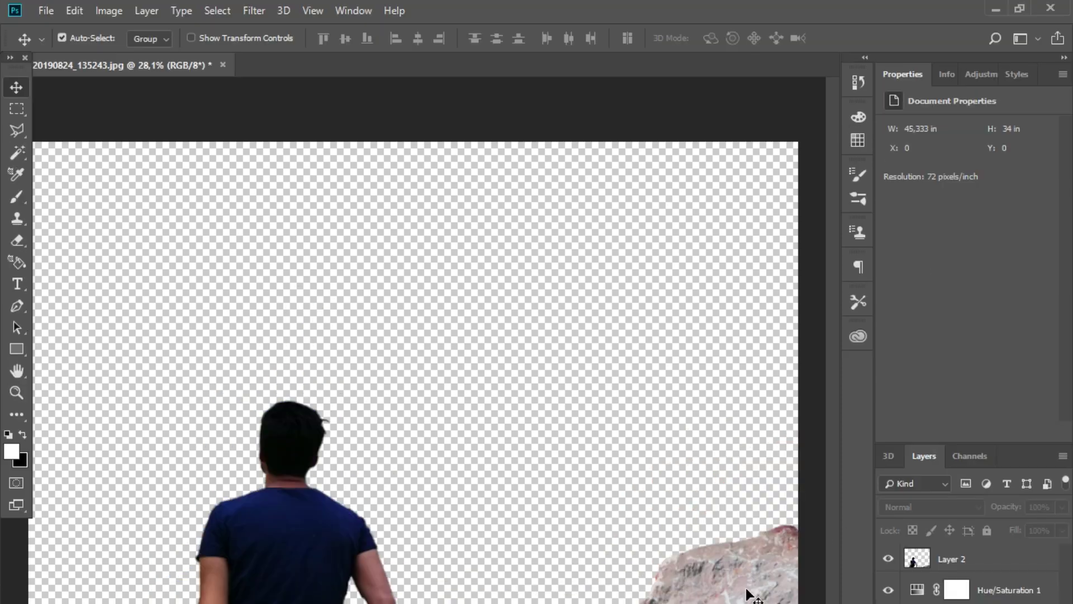
# - Apply a Gaussian Blur with a 2,9-pixel radius to the rock on Layer 3
pyautogui.click(749, 584)
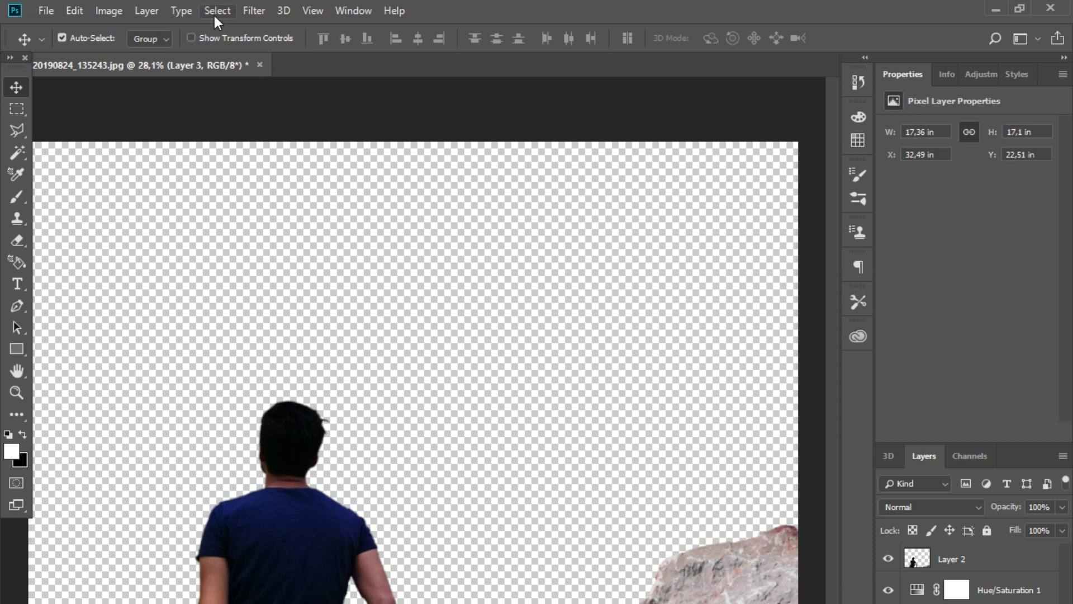
pyautogui.click(245, 9)
pyautogui.moveTo(263, 200)
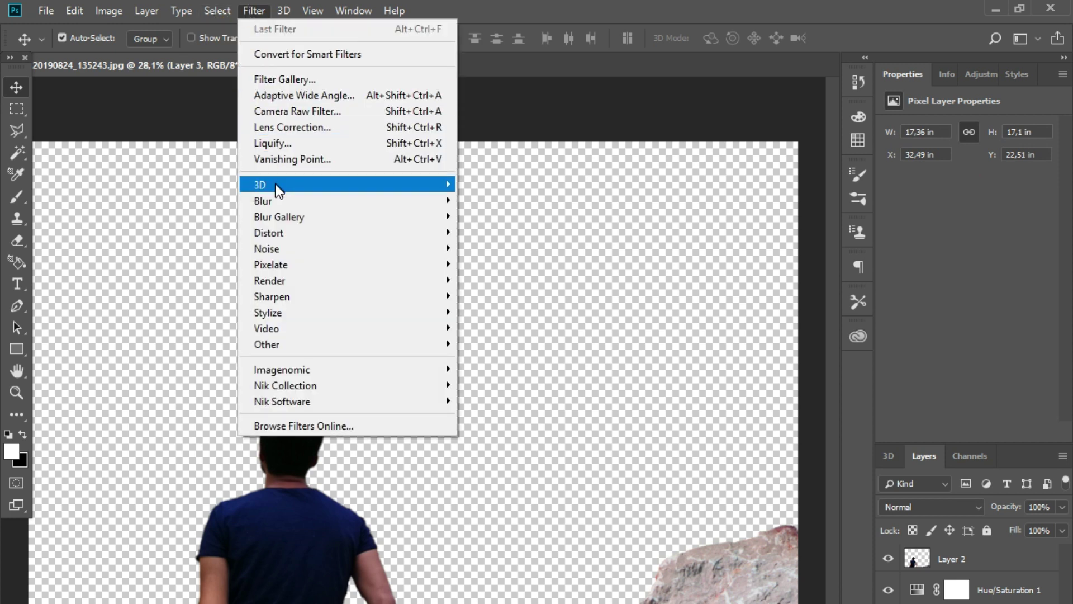
pyautogui.click(283, 201)
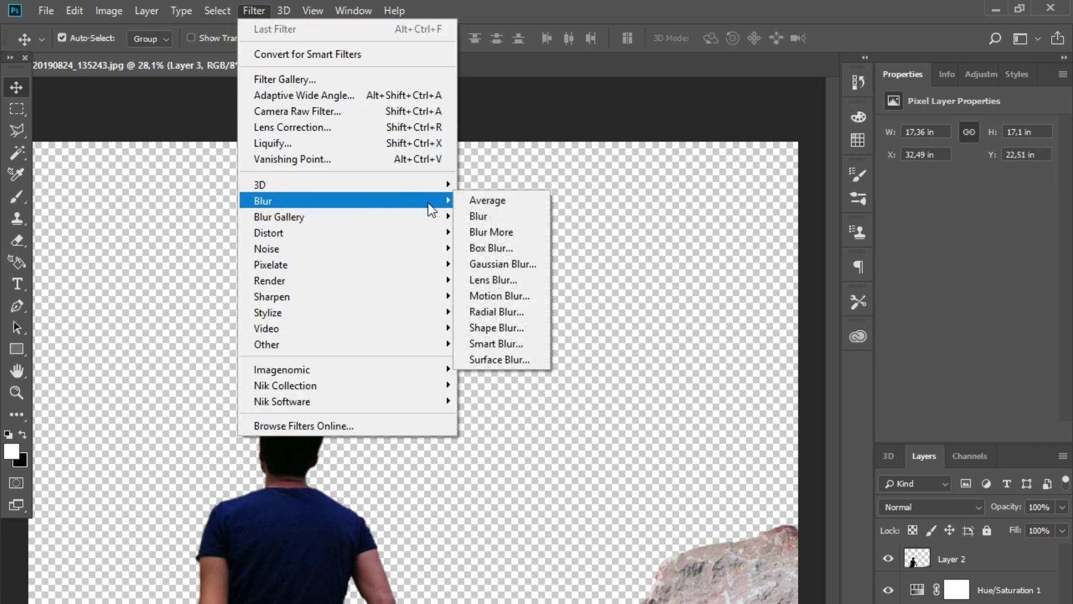
pyautogui.click(490, 269)
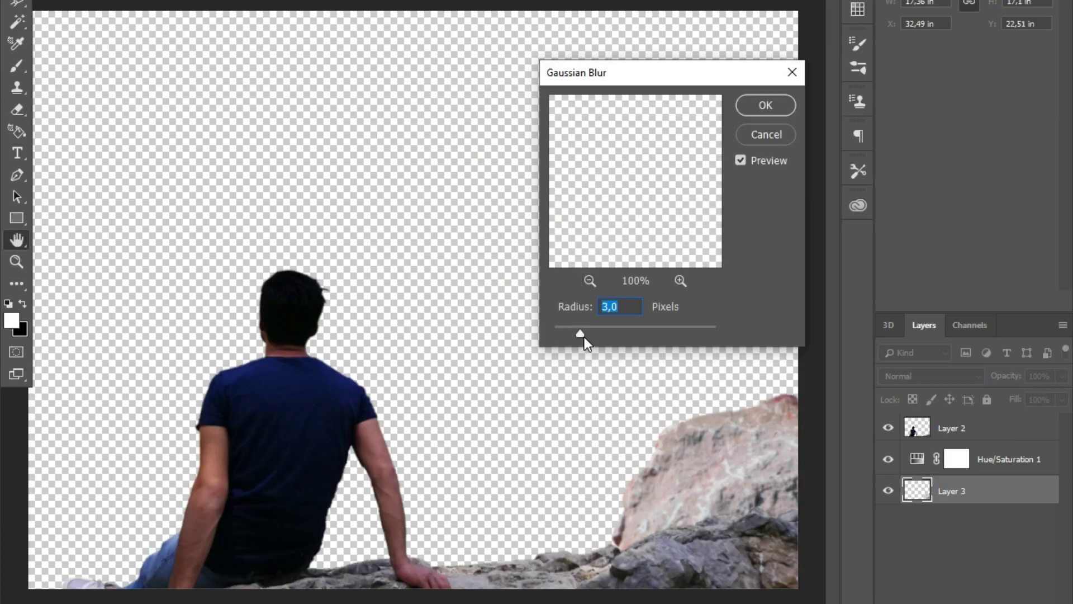
pyautogui.moveTo(581, 334)
pyautogui.mouseDown()
pyautogui.moveTo(572, 336)
pyautogui.moveTo(638, 338)
pyautogui.moveTo(568, 337)
pyautogui.mouseUp()
pyautogui.click(764, 106)
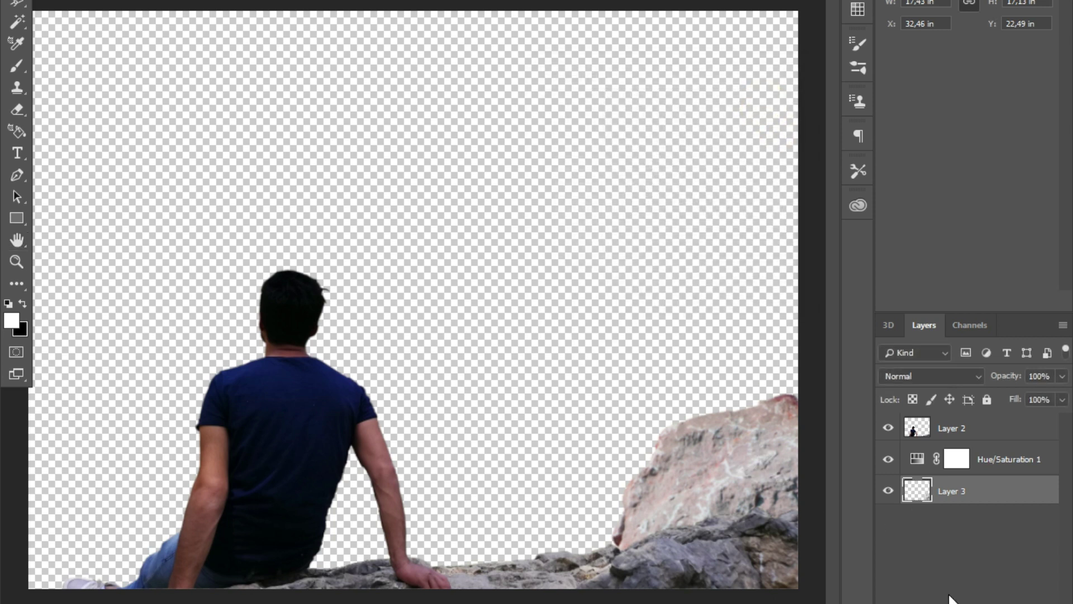
pyautogui.click(953, 578)
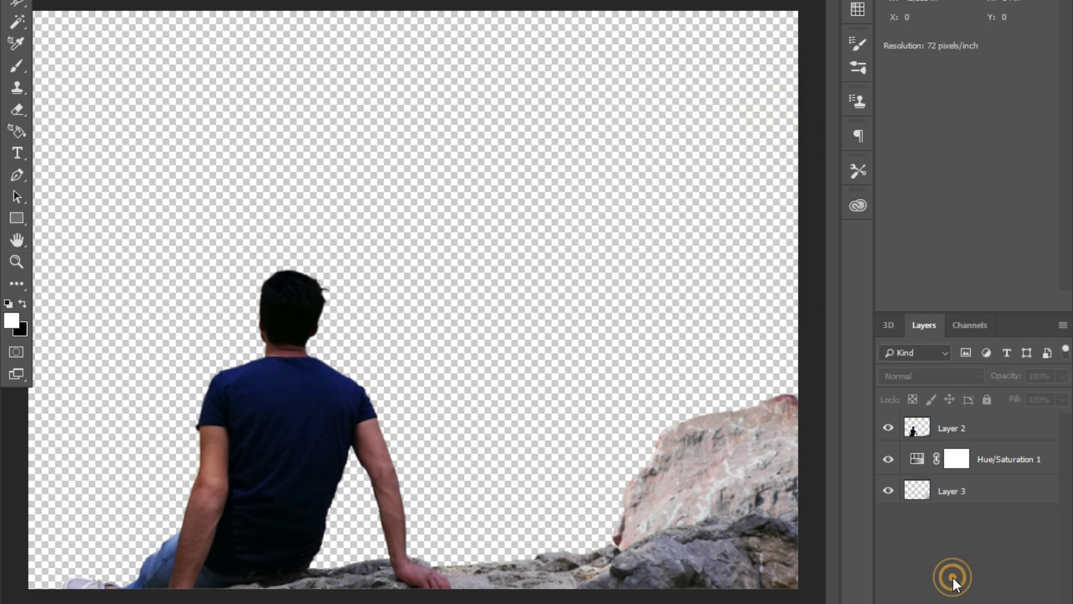
# - Group the rock (Layer 3) and man (Layer 2) layers together into Group 1
pyautogui.click(956, 502)
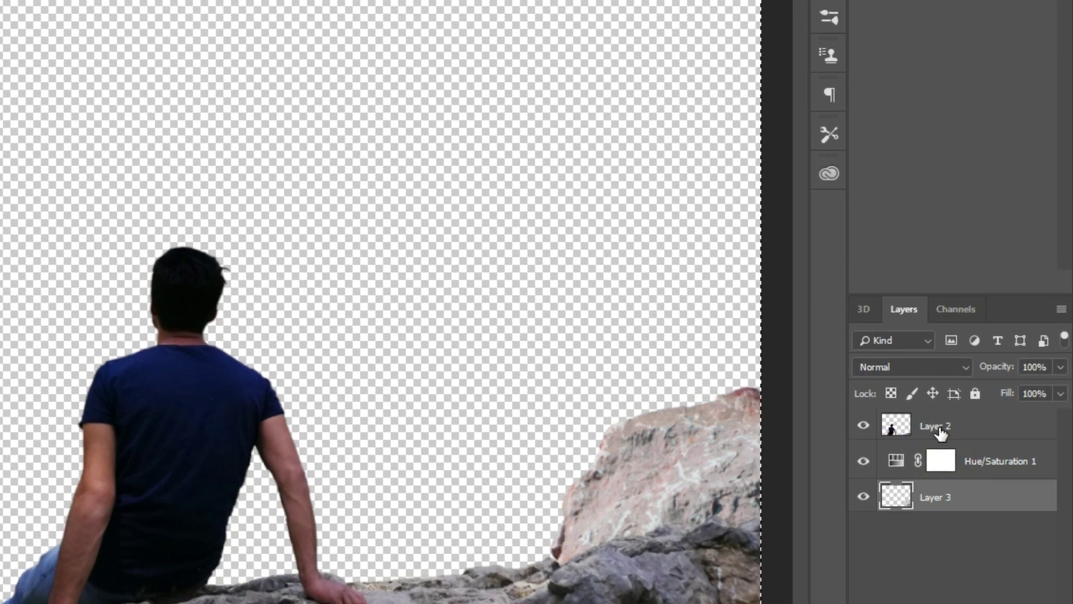
pyautogui.keyDown('ctrl'); pyautogui.click(940, 428); pyautogui.keyUp('ctrl')
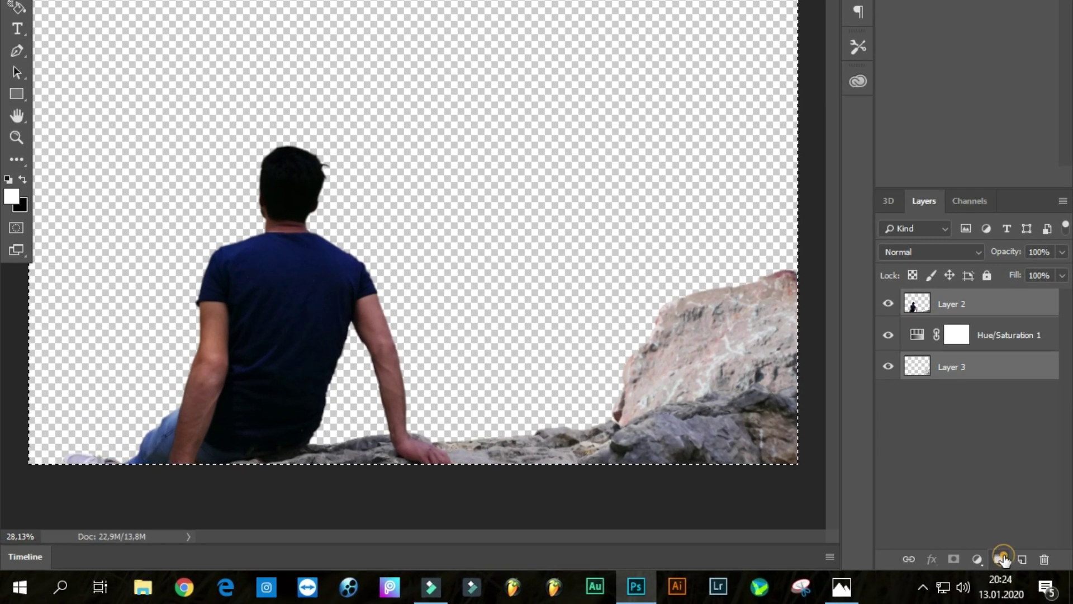
pyautogui.click(999, 559)
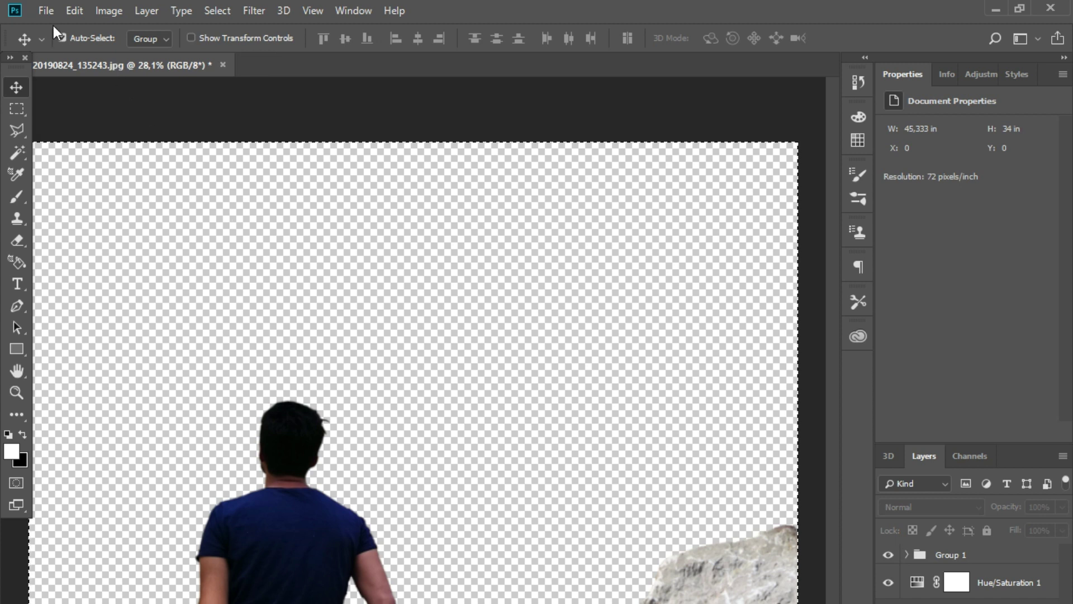
# - Open the fog-3622519_1920.jpg forest photo and copy it into the main composite as Layer 4
pyautogui.click(48, 8)
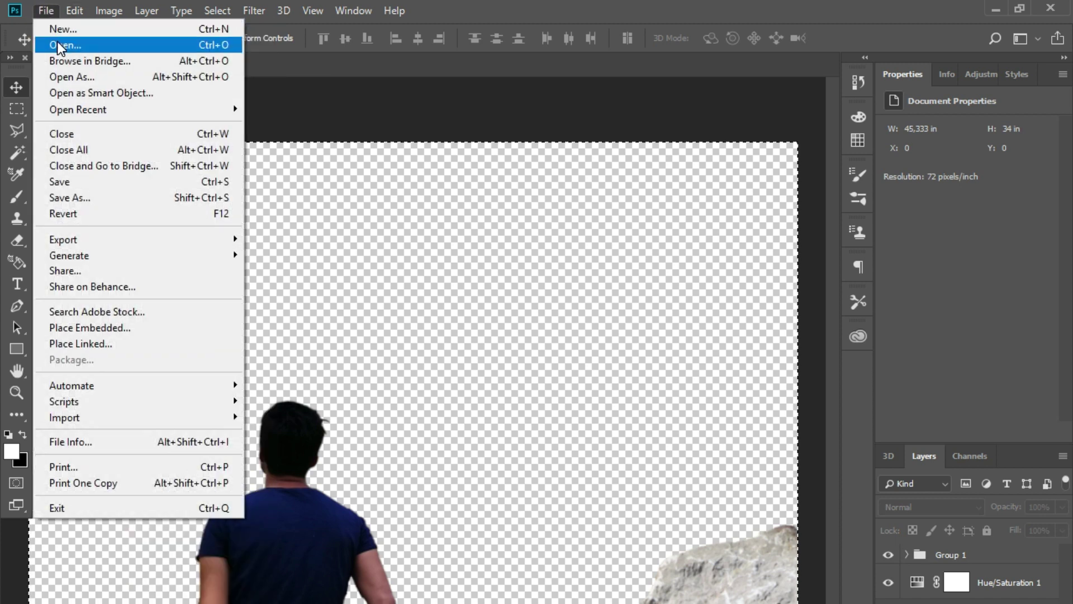
pyautogui.click(57, 41)
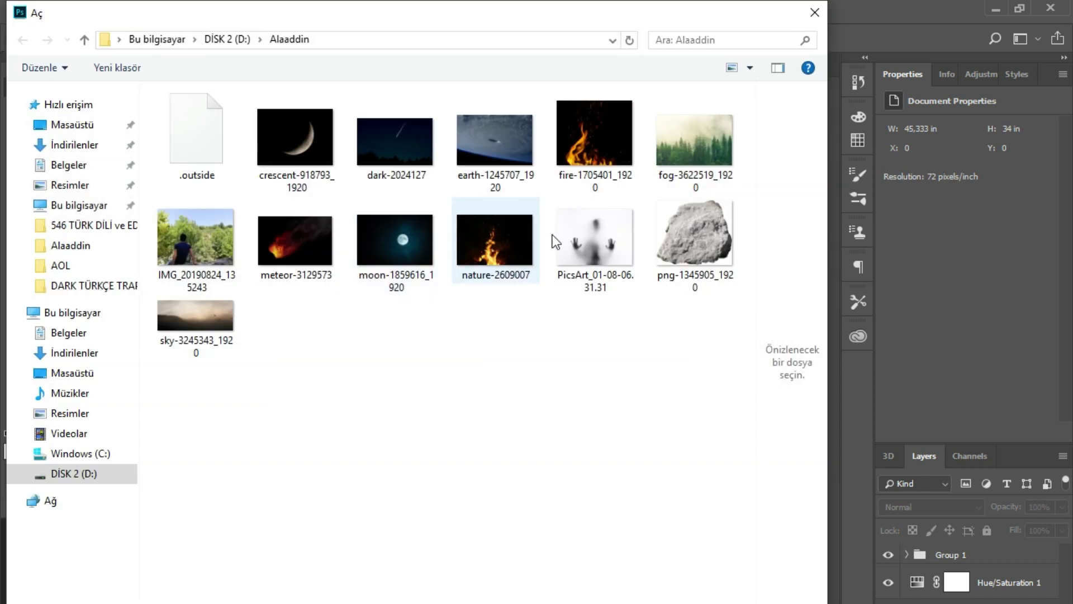
pyautogui.doubleClick(727, 152)
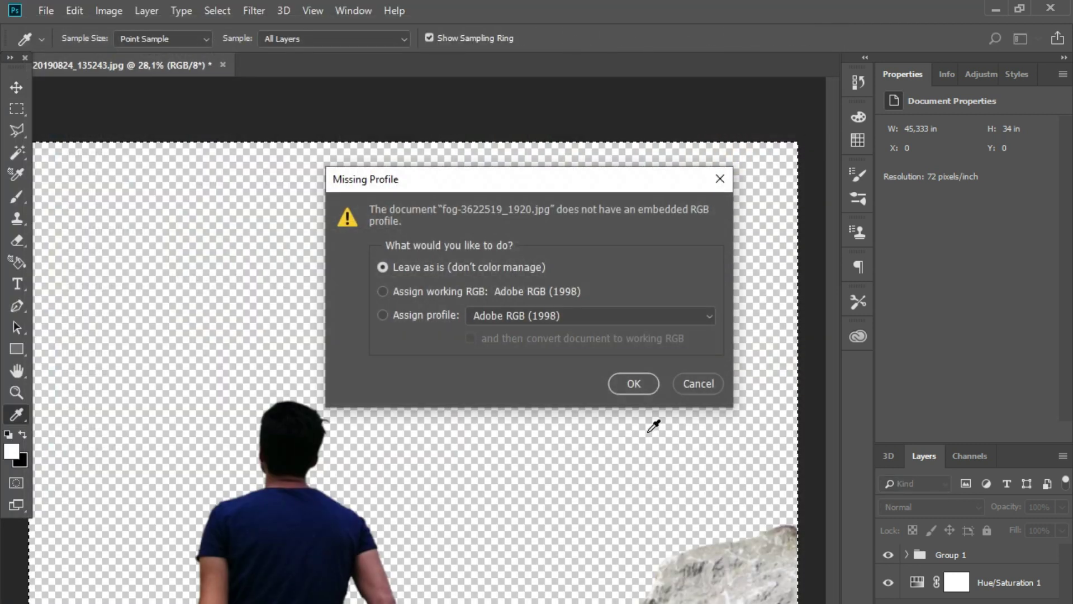
pyautogui.click(629, 384)
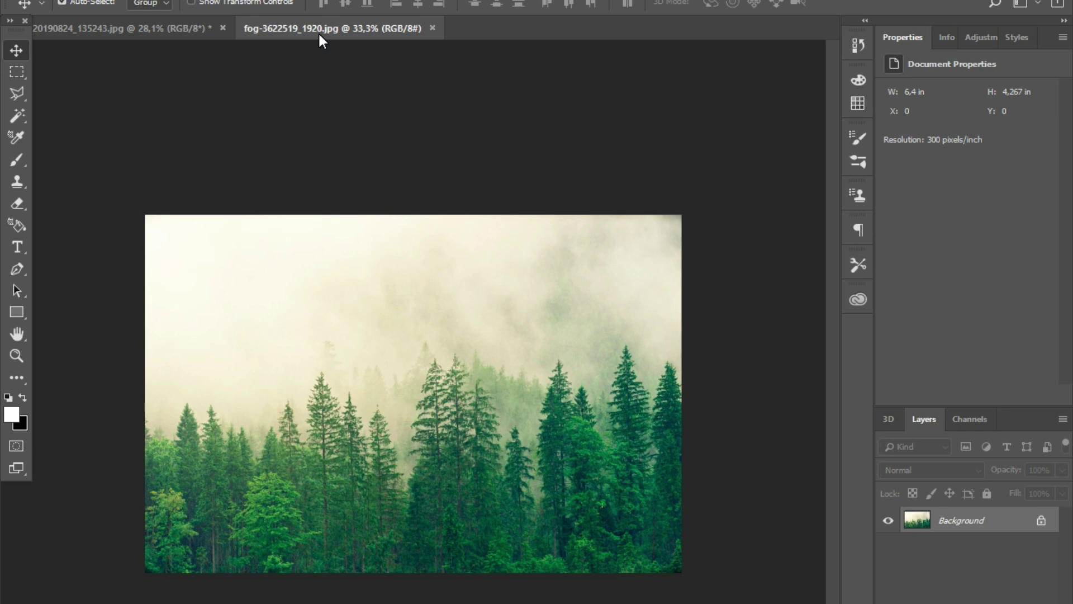
pyautogui.moveTo(318, 32); pyautogui.dragTo(453, 219)
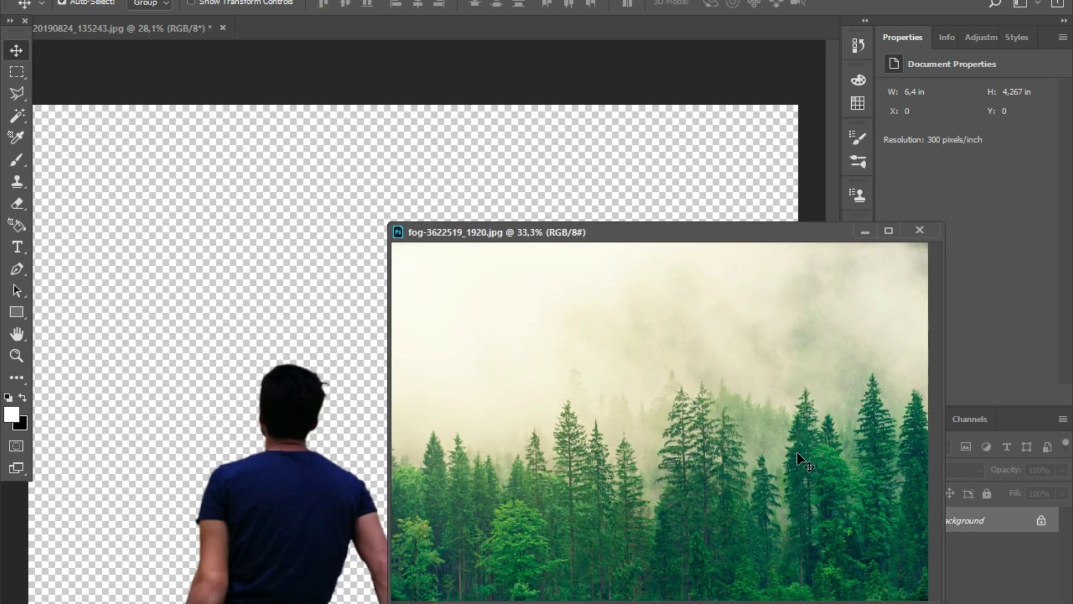
pyautogui.moveTo(783, 412); pyautogui.dragTo(287, 395)
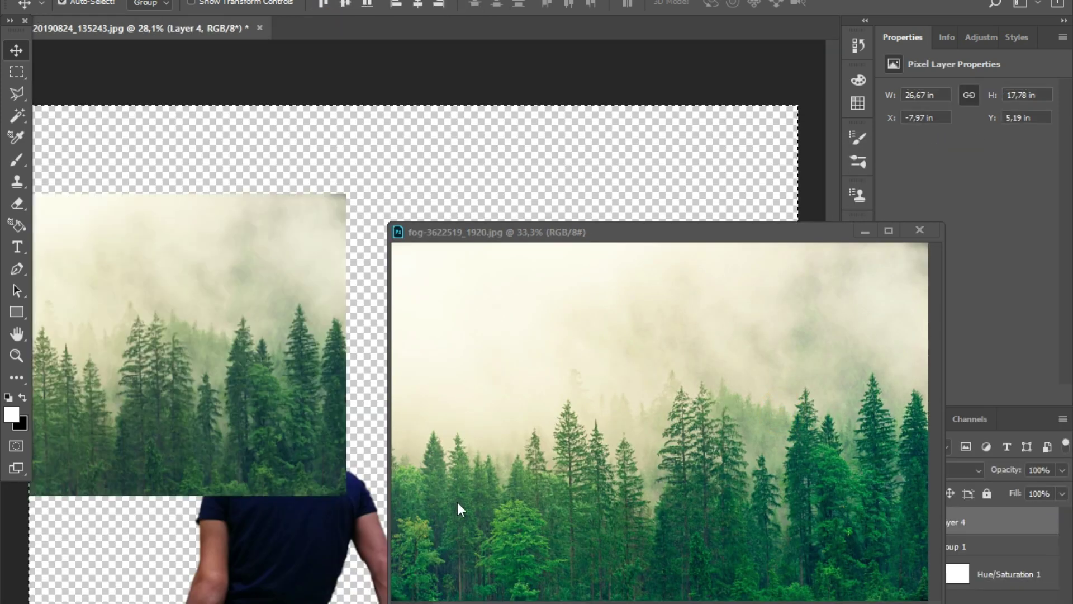
pyautogui.click(919, 230)
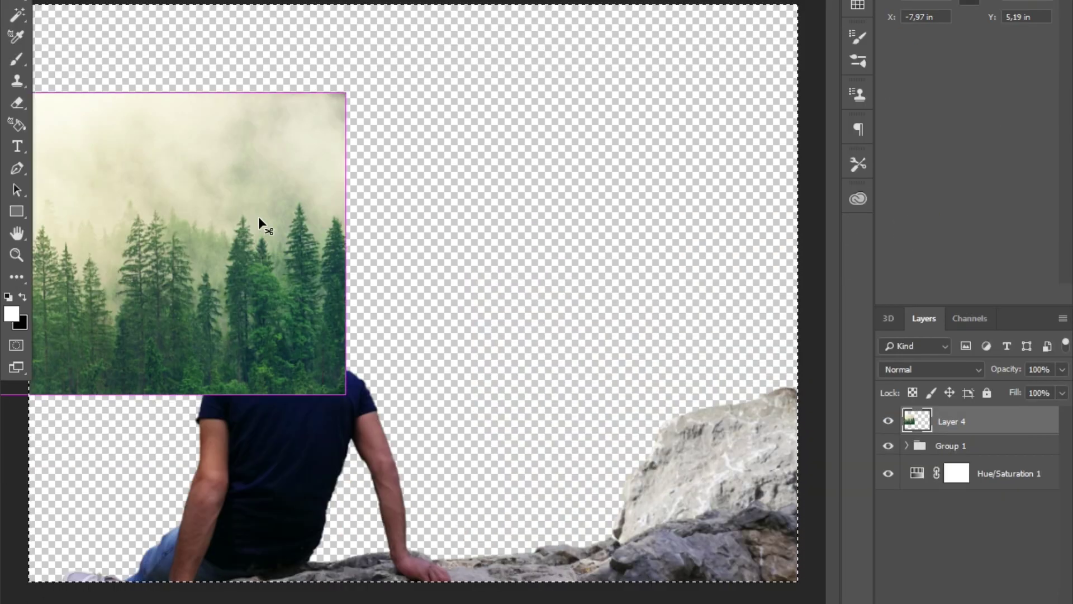
# - Reposition the forest image, move it below the Hue/Saturation layer, and select Group 1
pyautogui.moveTo(258, 218); pyautogui.dragTo(384, 222)
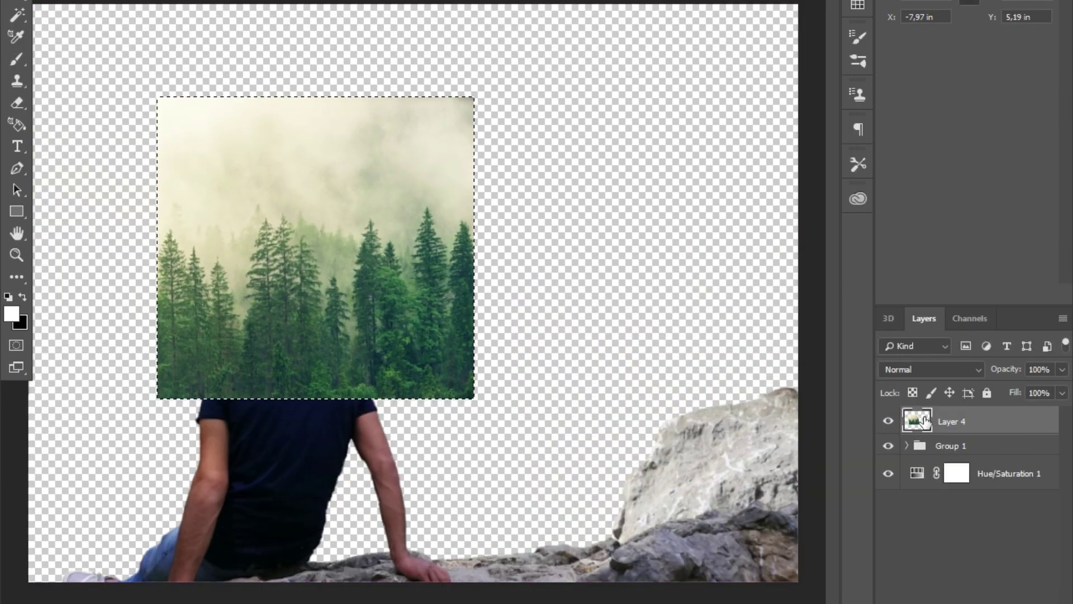
pyautogui.moveTo(916, 421); pyautogui.dragTo(927, 484)
pyautogui.moveTo(406, 295); pyautogui.dragTo(355, 260)
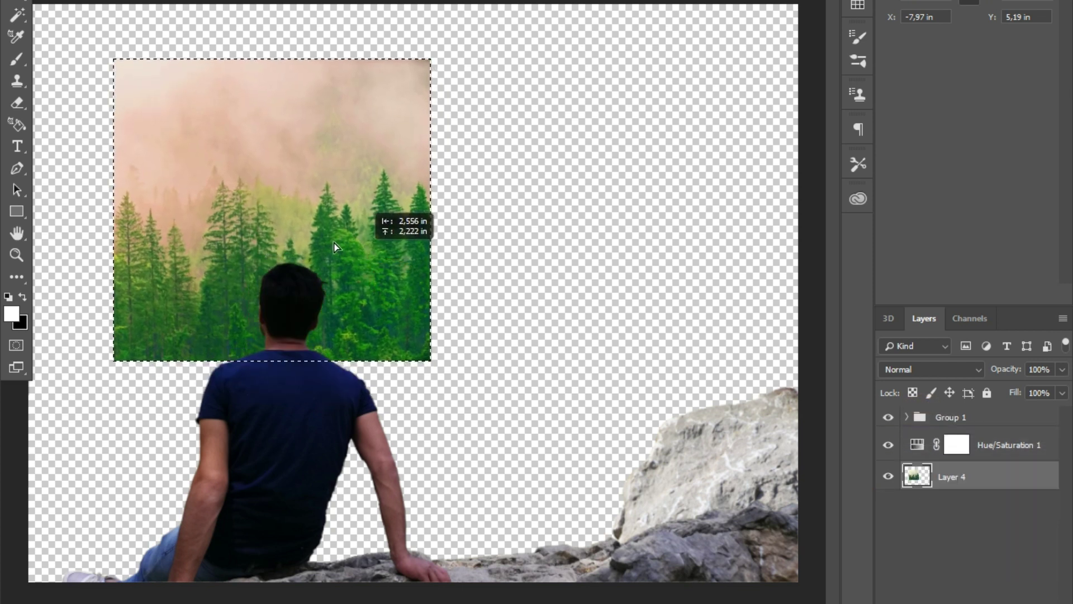
pyautogui.moveTo(956, 444); pyautogui.dragTo(957, 447)
pyautogui.click(906, 417)
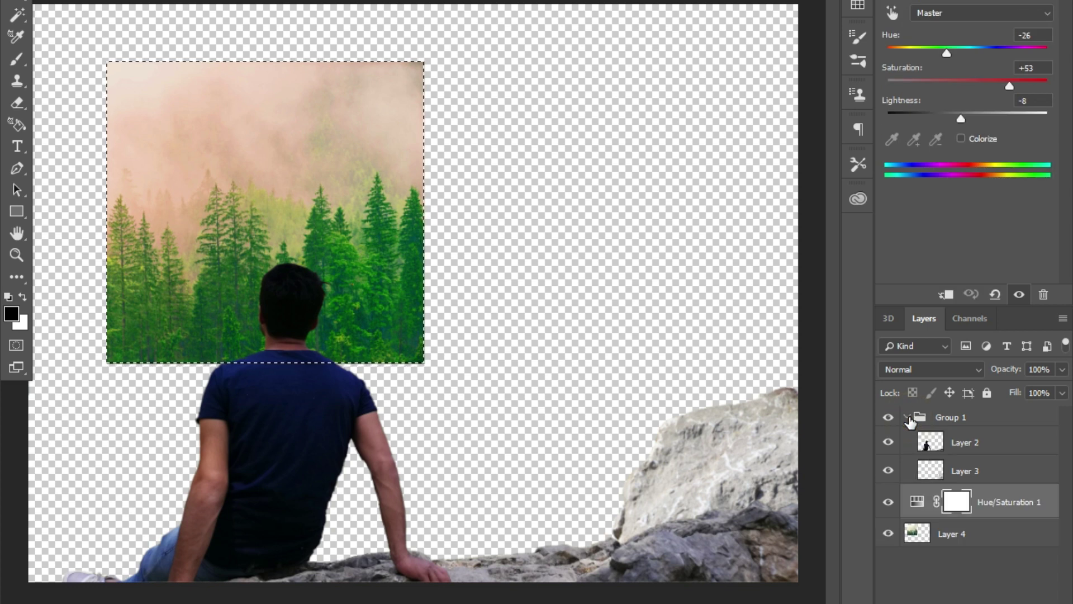
pyautogui.click(931, 420)
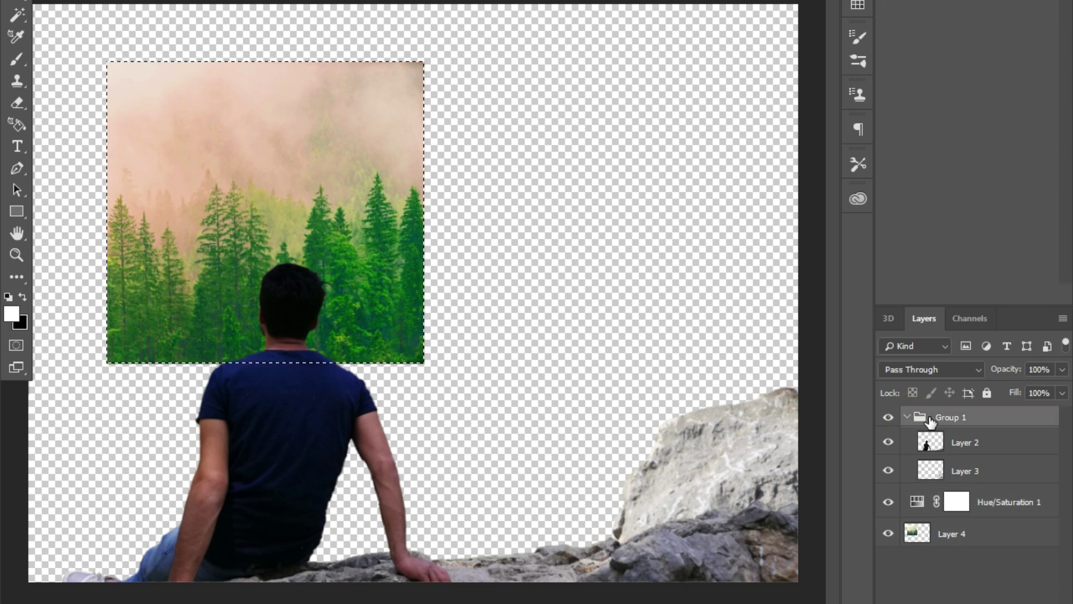
pyautogui.click(935, 369)
# - Set Group 1's blend mode to Normal and move forest Layer 4 into the group
pyautogui.click(939, 4)
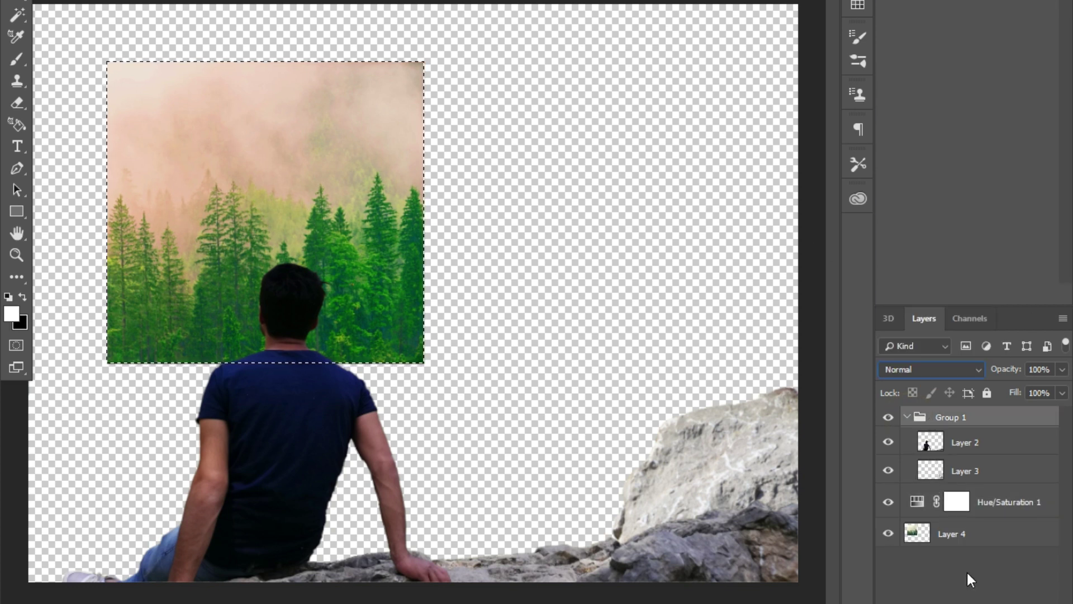
pyautogui.click(938, 546)
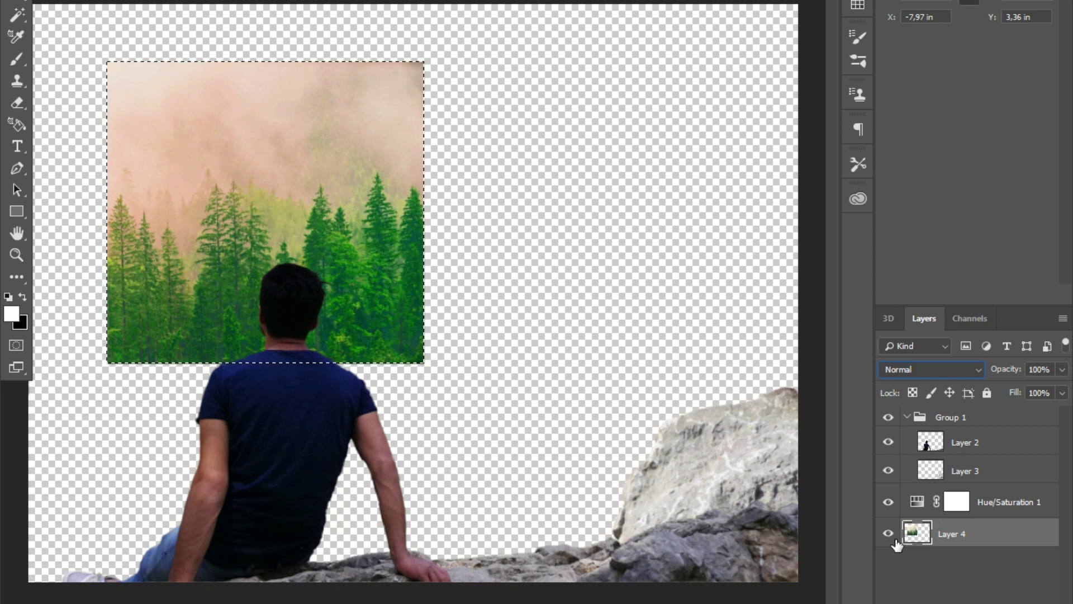
pyautogui.moveTo(900, 546); pyautogui.dragTo(935, 463)
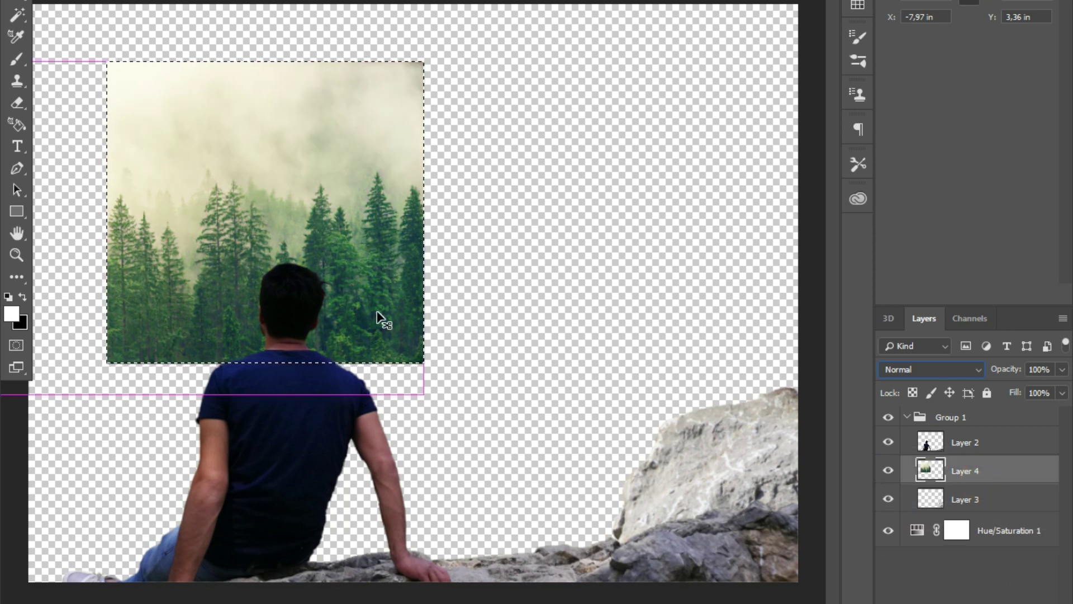
# - Enlarge the forest image to cover the canvas, aligned with the left edge
pyautogui.hotkey('ctrl', 't')
pyautogui.moveTo(423, 362); pyautogui.dragTo(798, 531)
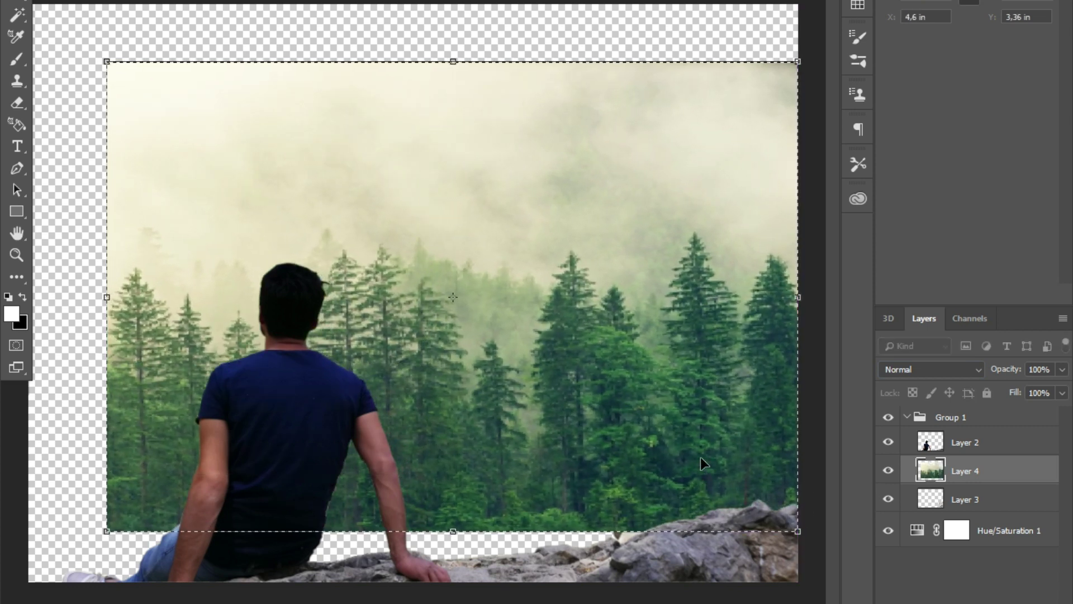
pyautogui.hotkey('ctrl', '-')
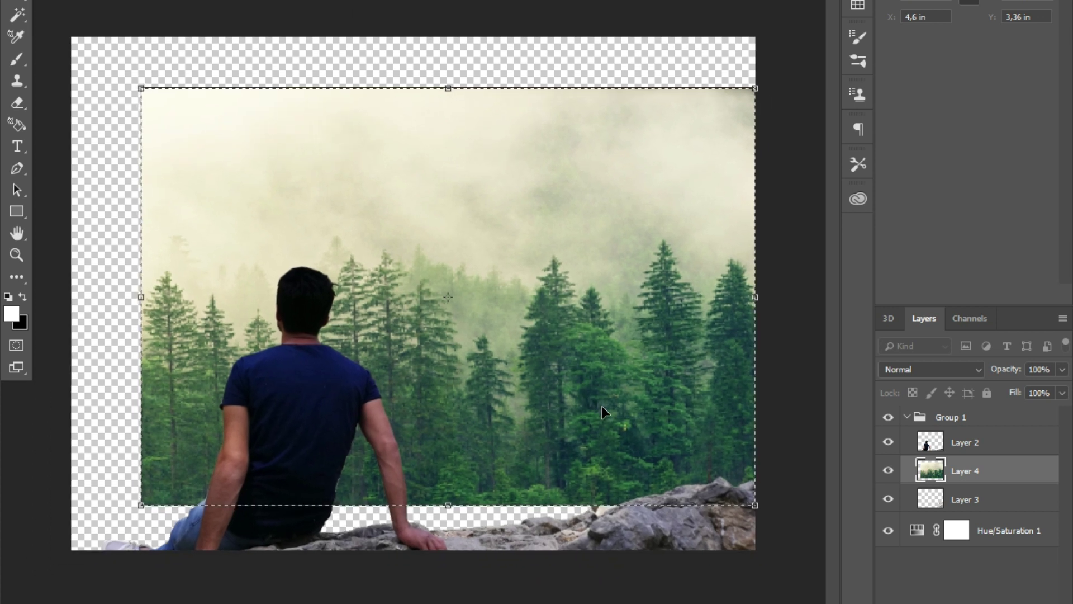
pyautogui.hotkey('ctrl', '+')
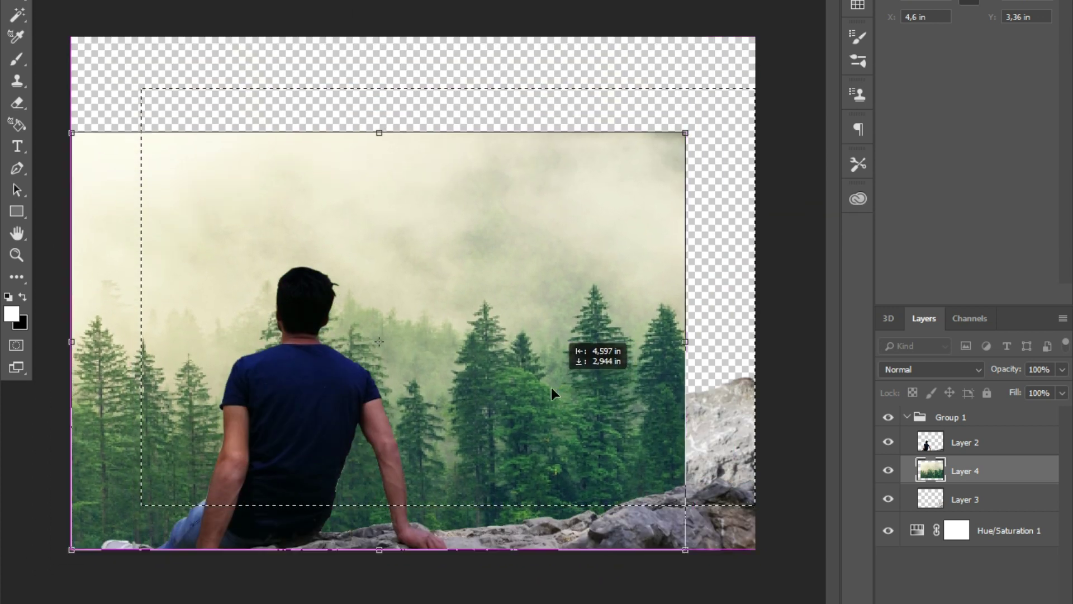
pyautogui.moveTo(630, 350); pyautogui.dragTo(552, 395)
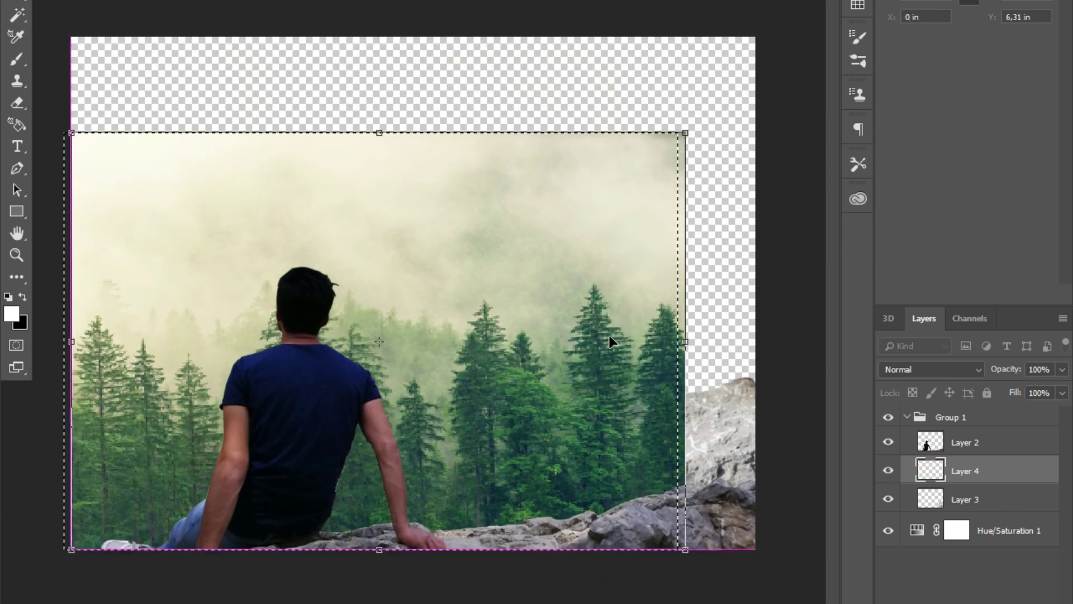
pyautogui.moveTo(697, 127)
pyautogui.mouseDown()
pyautogui.moveTo(776, 150)
pyautogui.moveTo(761, 174)
pyautogui.mouseUp()
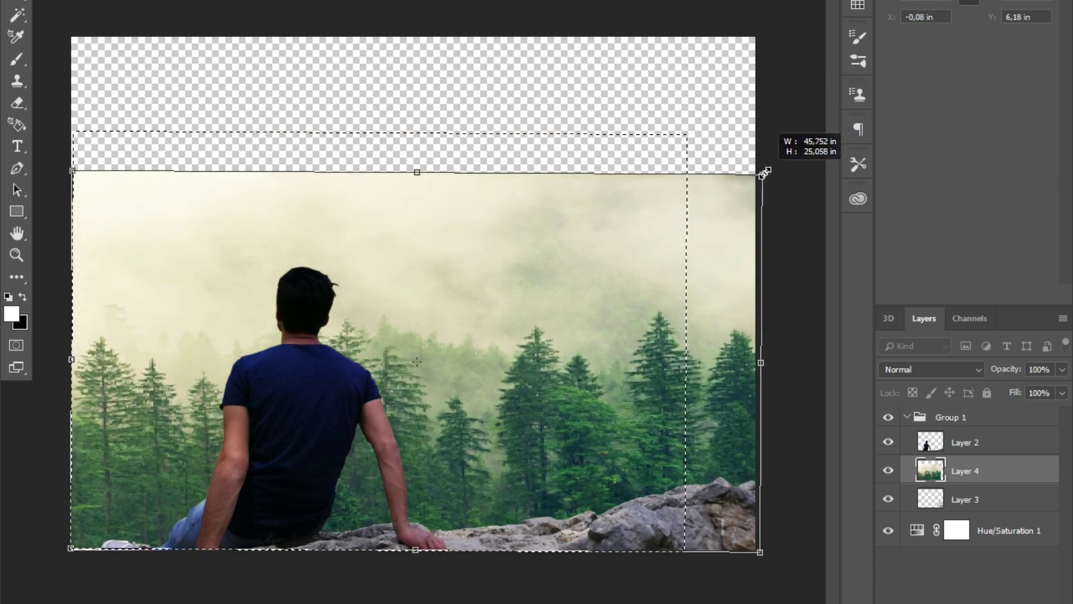
pyautogui.press('Return')
# - Move the forest layer below the rock and stretch it up to the canvas top
pyautogui.moveTo(984, 471); pyautogui.dragTo(1000, 508)
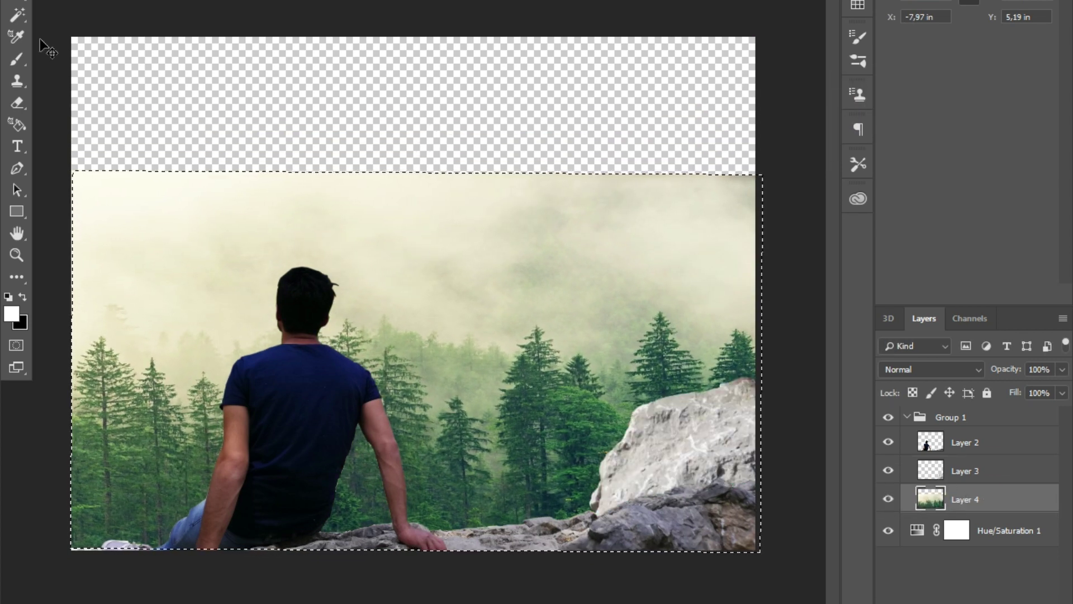
pyautogui.moveTo(399, 298)
pyautogui.mouseDown()
pyautogui.moveTo(390, 304)
pyautogui.moveTo(474, 290)
pyautogui.mouseUp()
pyautogui.hotkey('ctrl', 't')
pyautogui.moveTo(414, 167); pyautogui.dragTo(419, 112)
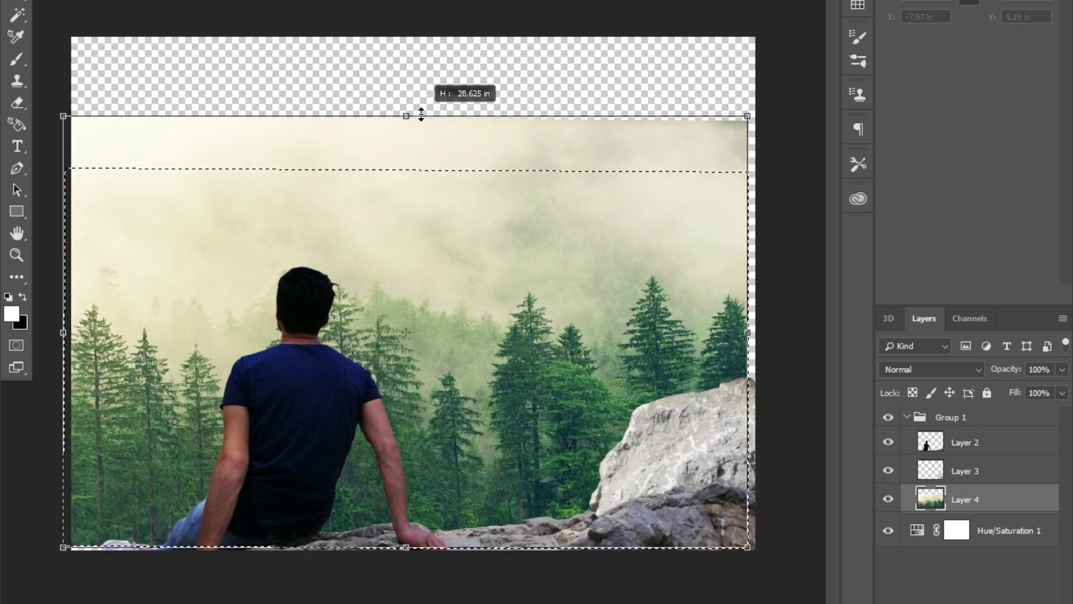
pyautogui.moveTo(474, 299); pyautogui.dragTo(490, 319)
pyautogui.moveTo(414, 108); pyautogui.dragTo(415, 25)
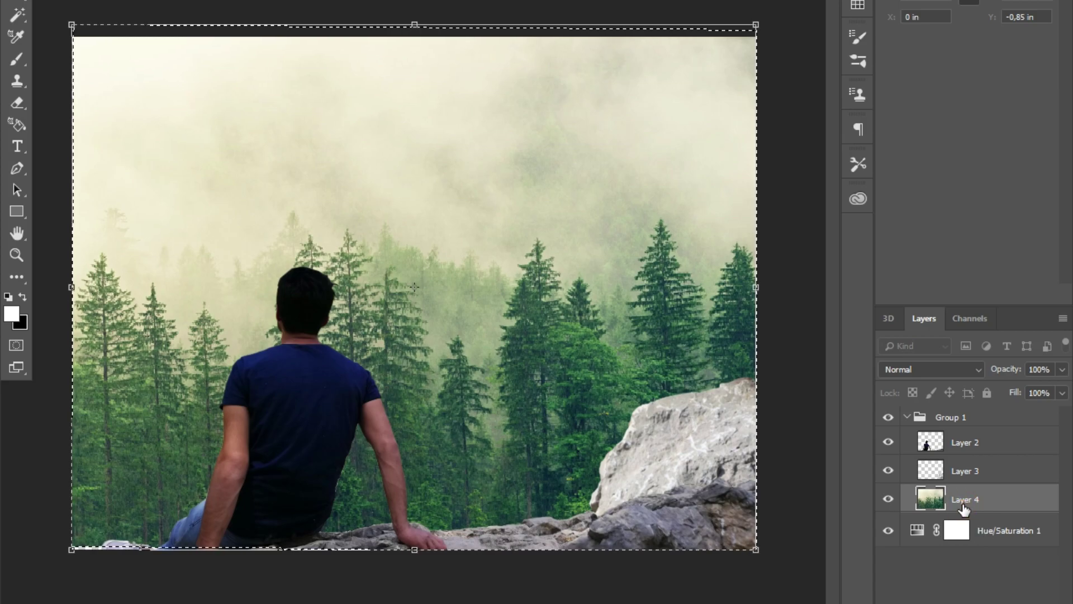
pyautogui.moveTo(953, 502); pyautogui.dragTo(1006, 592)
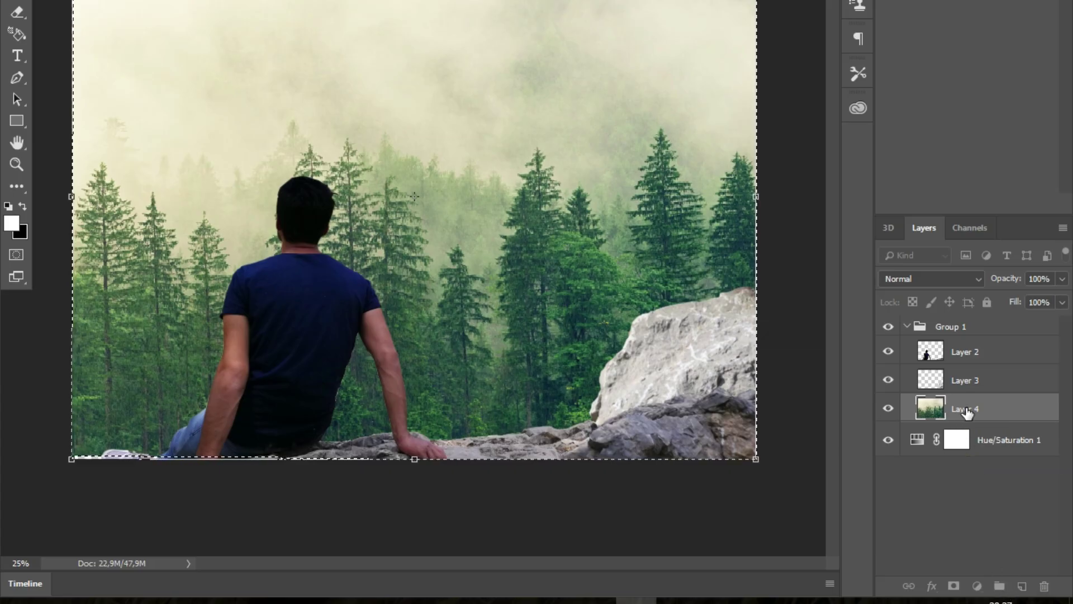
pyautogui.click(962, 409)
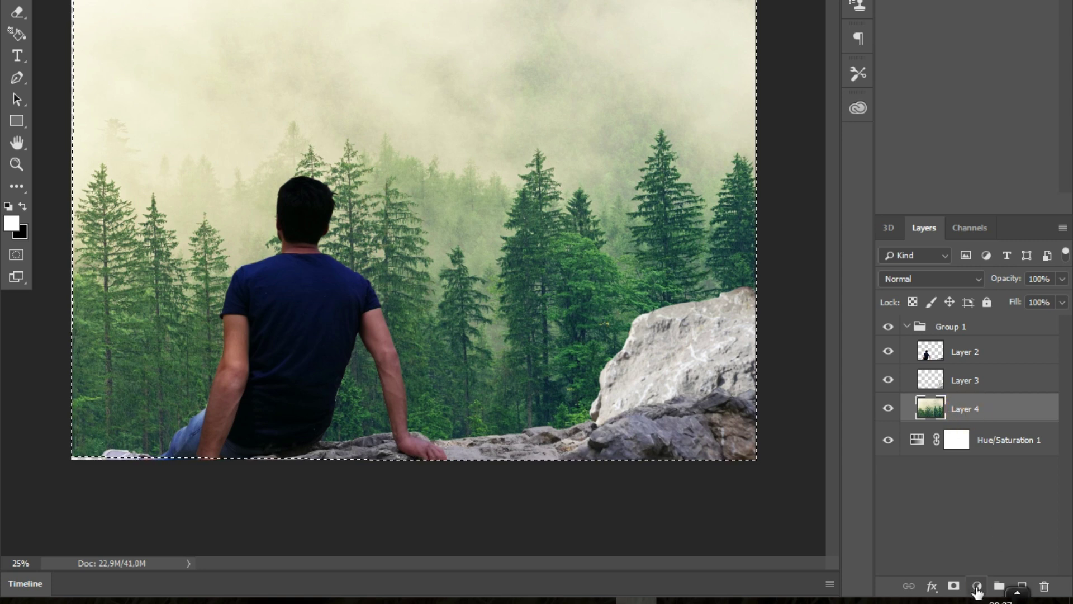
# - Add a Hue/Saturation adjustment over the forest: Hue -2, Saturation -23, Lightness +20
pyautogui.click(977, 585)
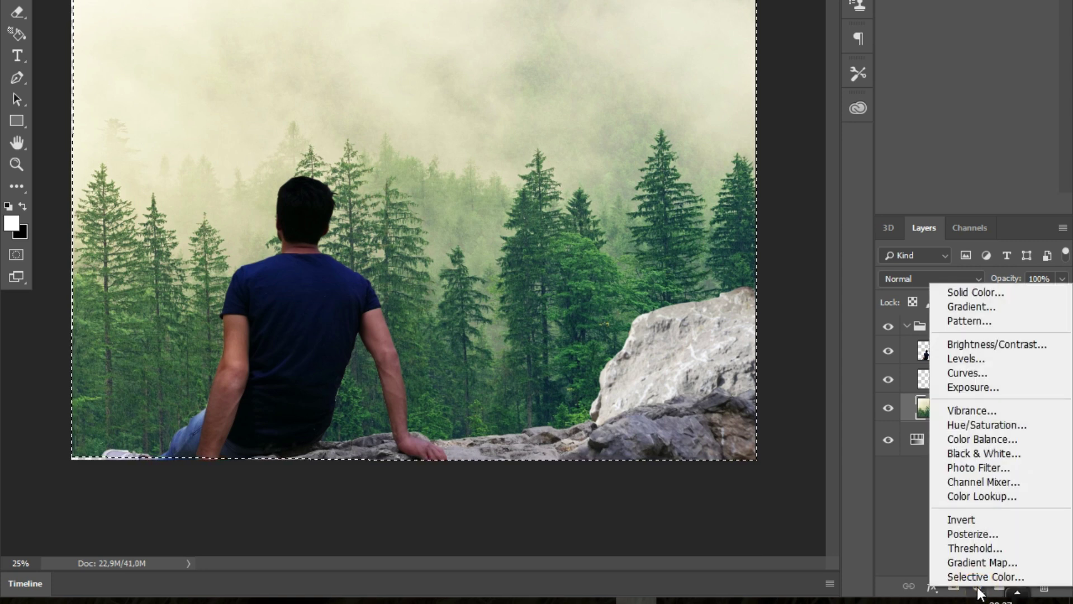
pyautogui.click(980, 424)
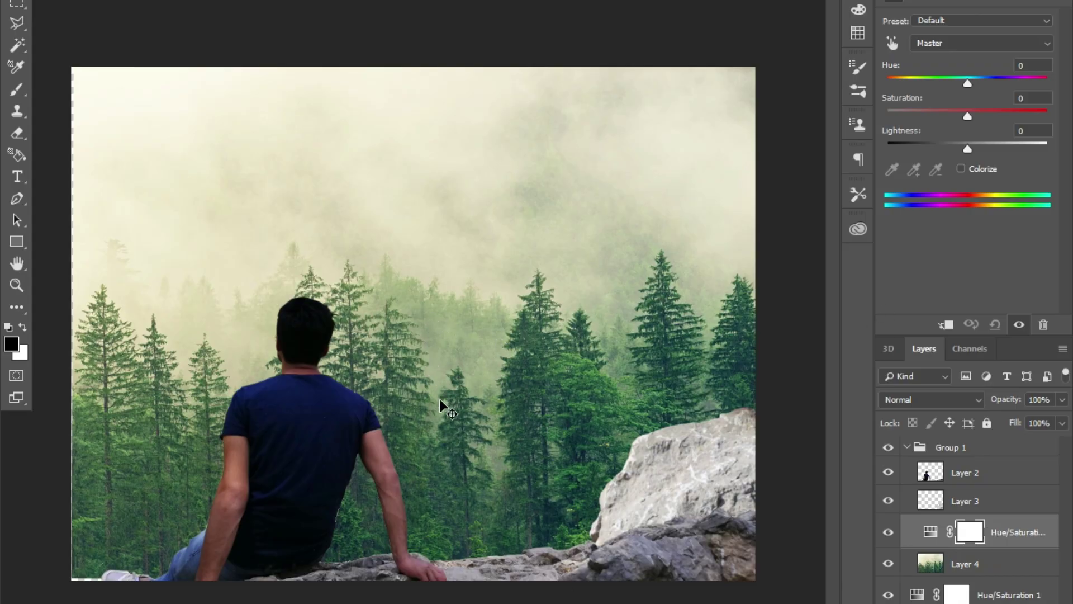
pyautogui.moveTo(968, 150); pyautogui.dragTo(985, 159)
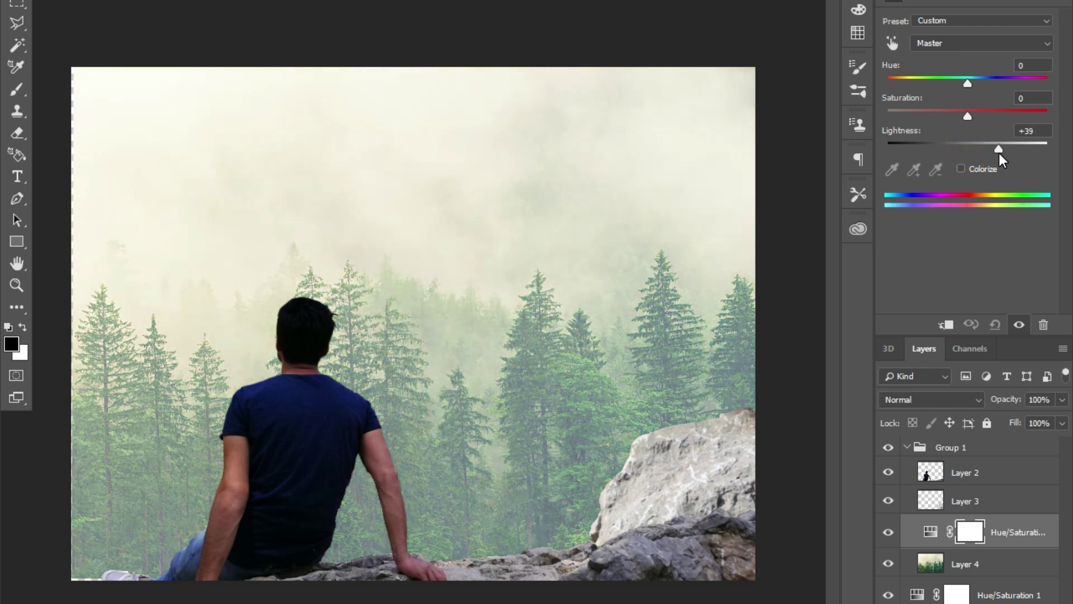
pyautogui.moveTo(967, 83); pyautogui.dragTo(990, 85)
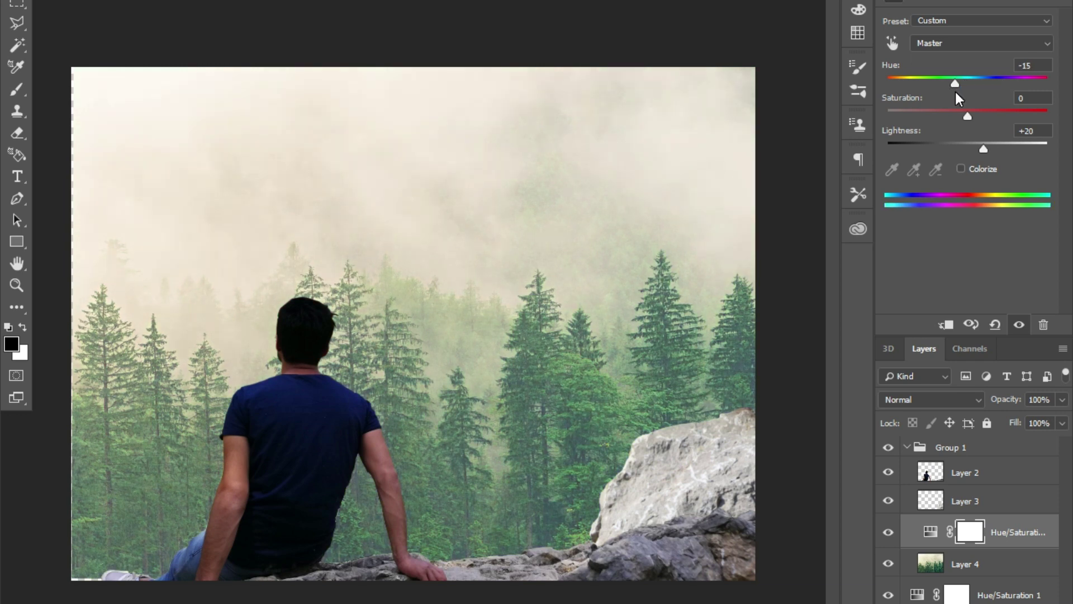
pyautogui.moveTo(991, 85)
pyautogui.mouseDown()
pyautogui.moveTo(965, 84)
pyautogui.moveTo(901, 118)
pyautogui.moveTo(948, 123)
pyautogui.mouseUp()
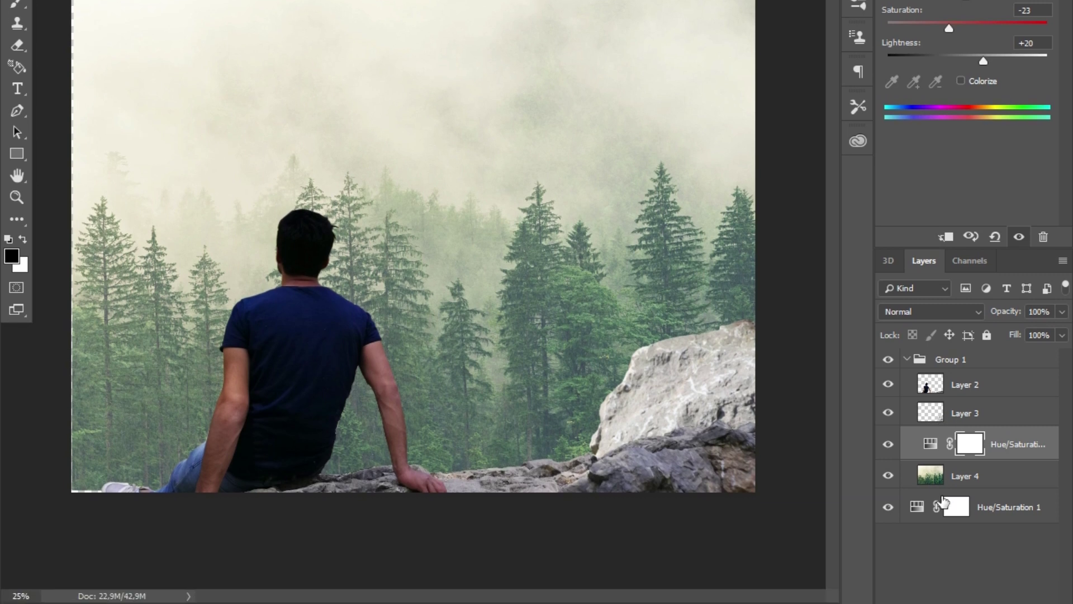
# - Add a Vibrance 1 adjustment layer with Saturation +26 and Vibrance +23, then deselect it
pyautogui.click(977, 593)
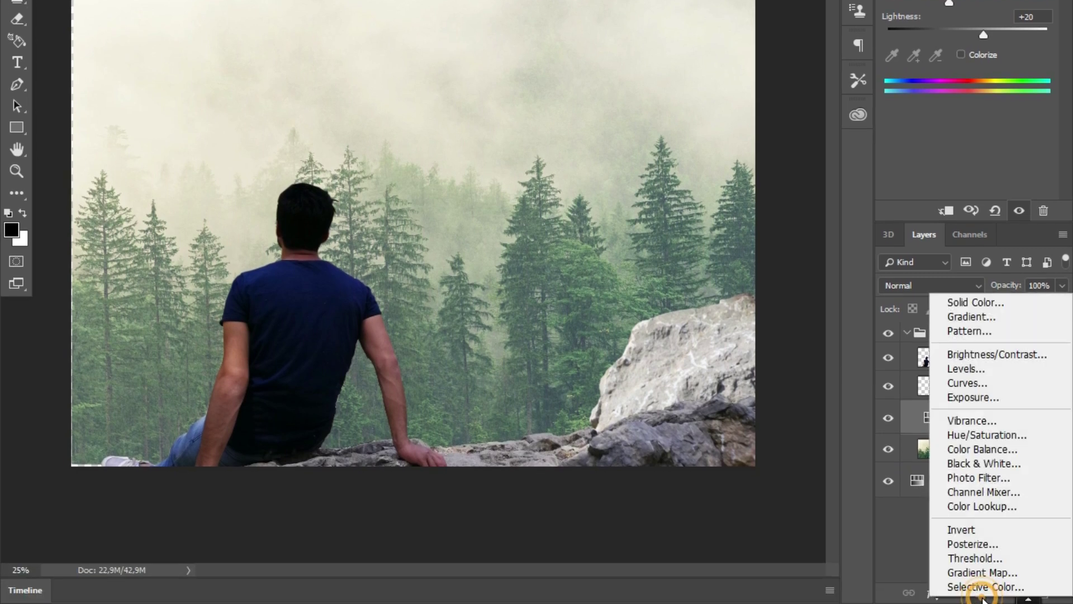
pyautogui.click(986, 431)
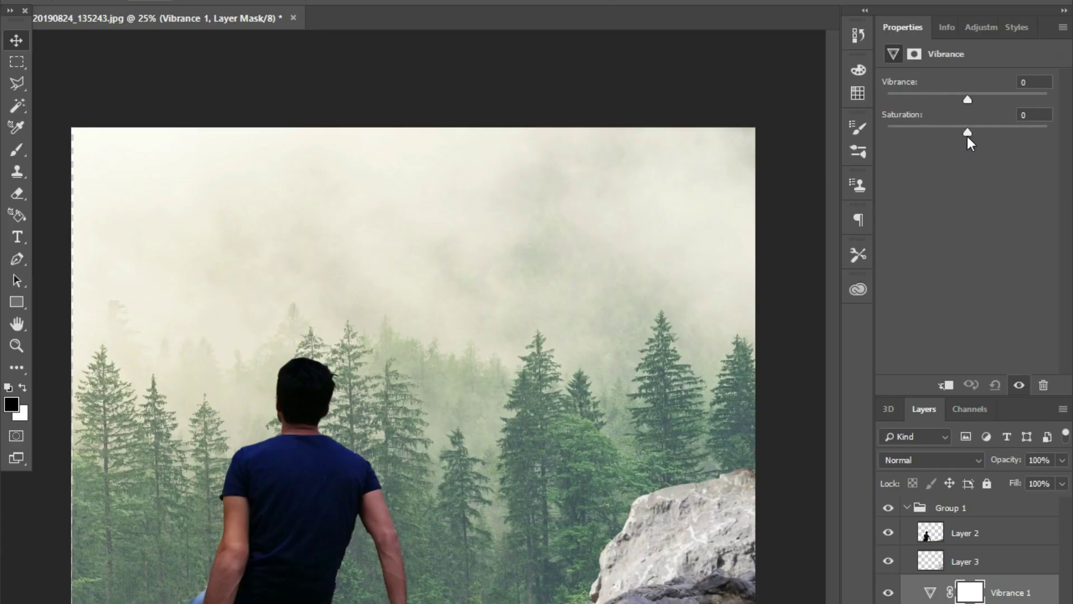
pyautogui.moveTo(968, 133); pyautogui.dragTo(994, 135)
pyautogui.moveTo(968, 99)
pyautogui.mouseDown()
pyautogui.moveTo(981, 99)
pyautogui.moveTo(976, 114)
pyautogui.mouseUp()
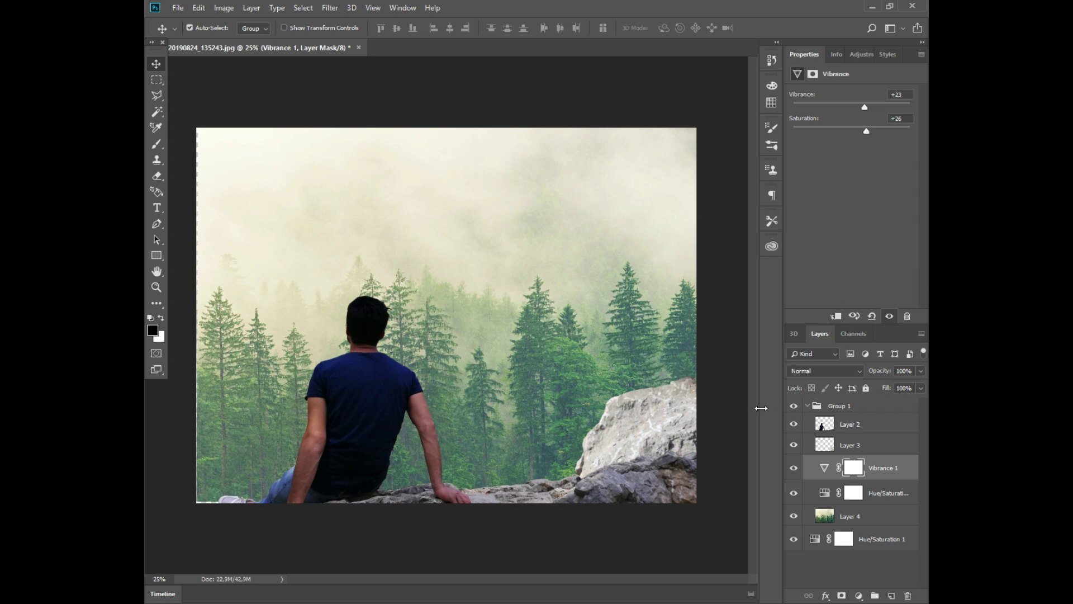
pyautogui.click(881, 567)
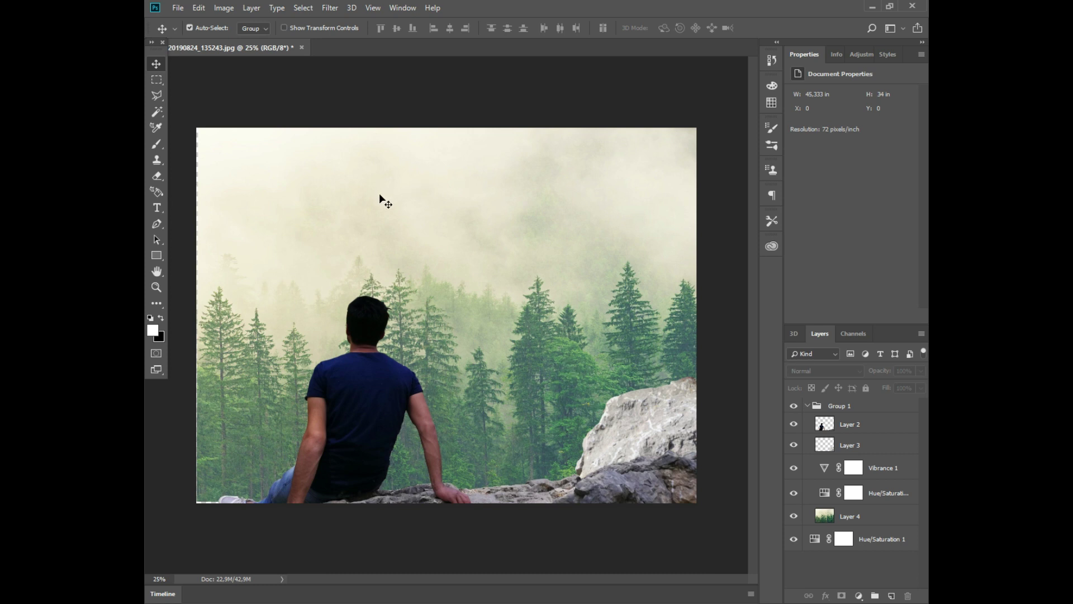
# - Bring sky-3245343_1920.jpg into the composite as Layer 5, positioned over the upper left
pyautogui.click(177, 8)
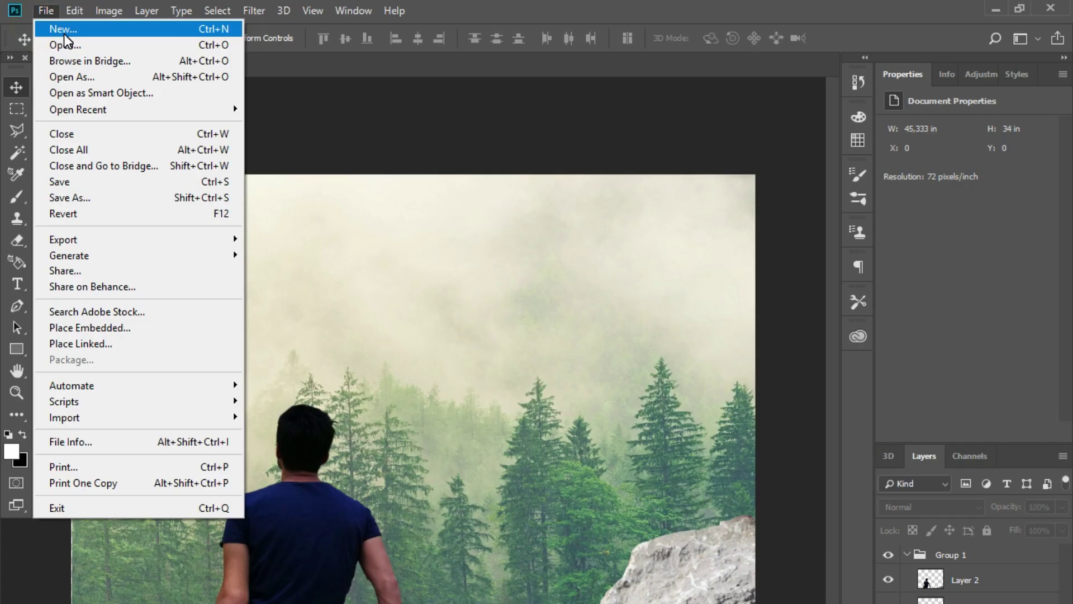
pyautogui.click(185, 27)
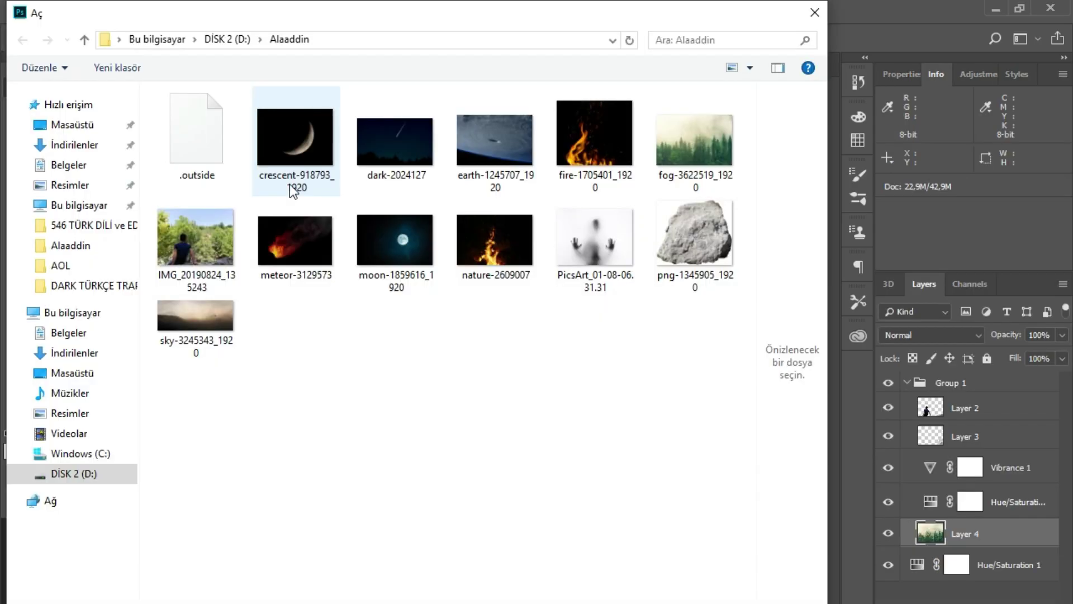
pyautogui.doubleClick(218, 306)
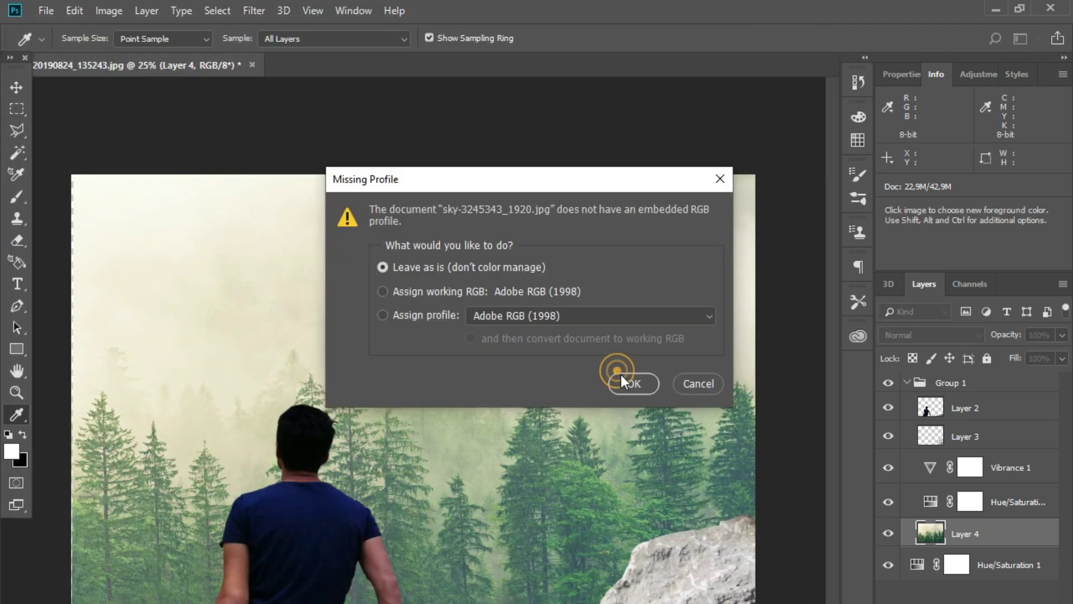
pyautogui.click(629, 385)
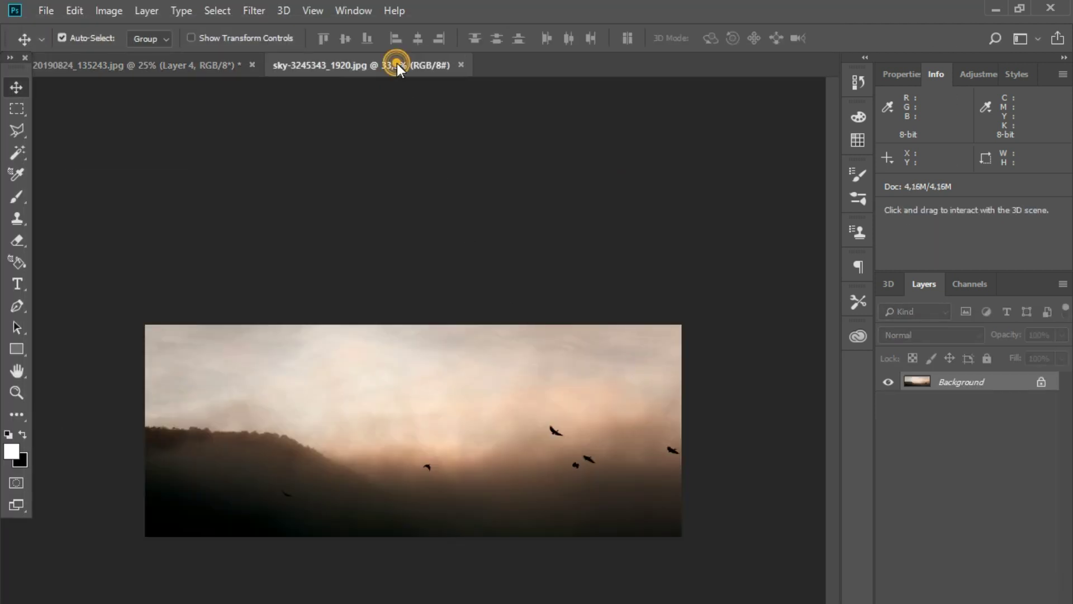
pyautogui.moveTo(396, 65); pyautogui.dragTo(532, 189)
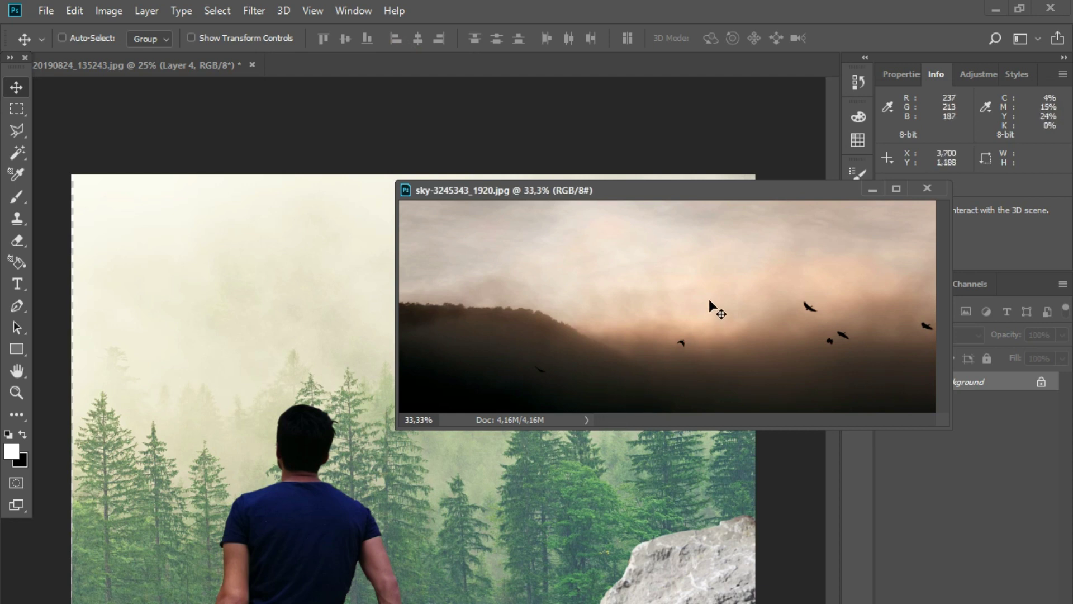
pyautogui.moveTo(708, 300); pyautogui.dragTo(477, 440)
pyautogui.moveTo(290, 391); pyautogui.dragTo(291, 392)
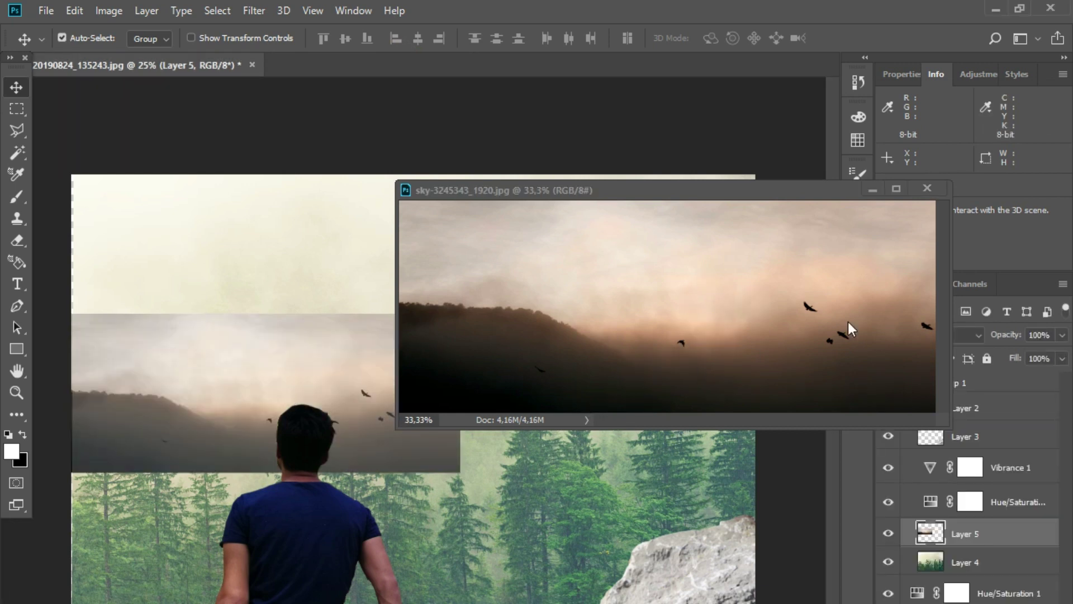
pyautogui.click(930, 188)
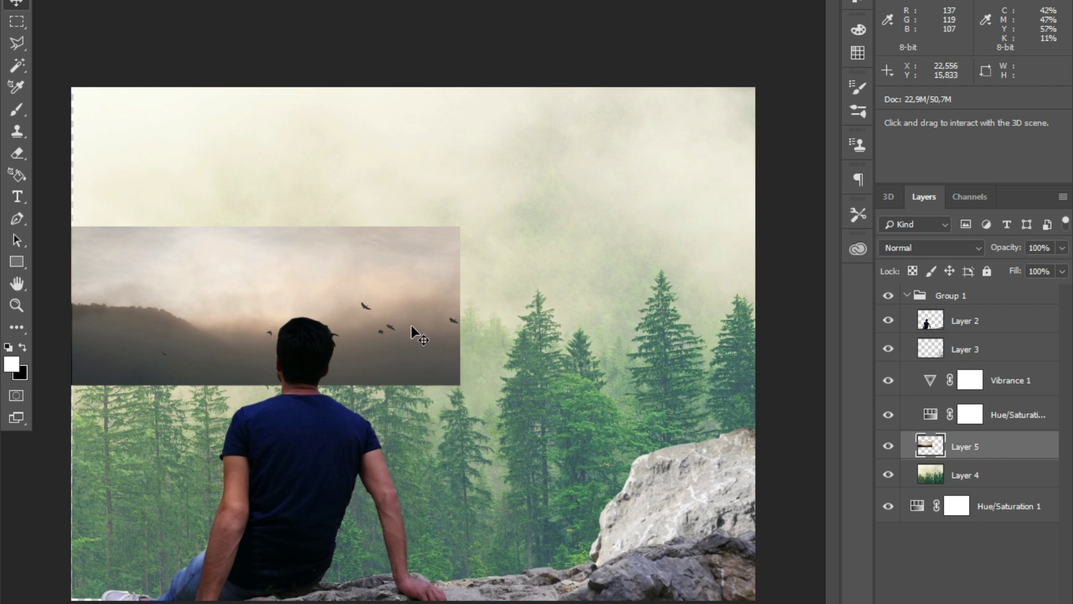
pyautogui.moveTo(412, 326); pyautogui.dragTo(405, 281)
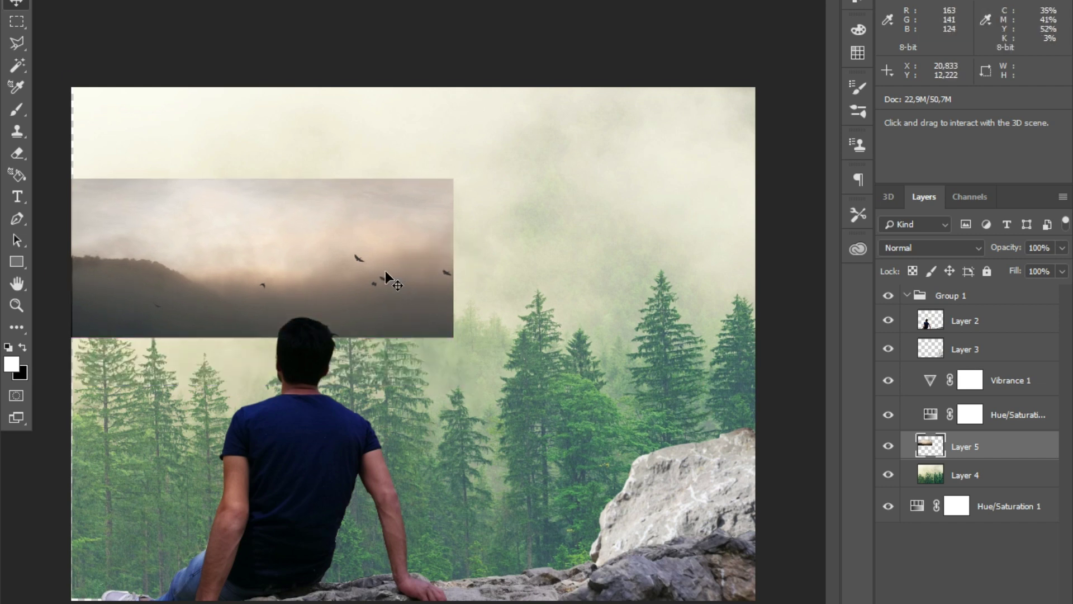
# - Scale sky Layer 5 across the full width, from the top edge to the man's neck
pyautogui.hotkey('ctrl', 't')
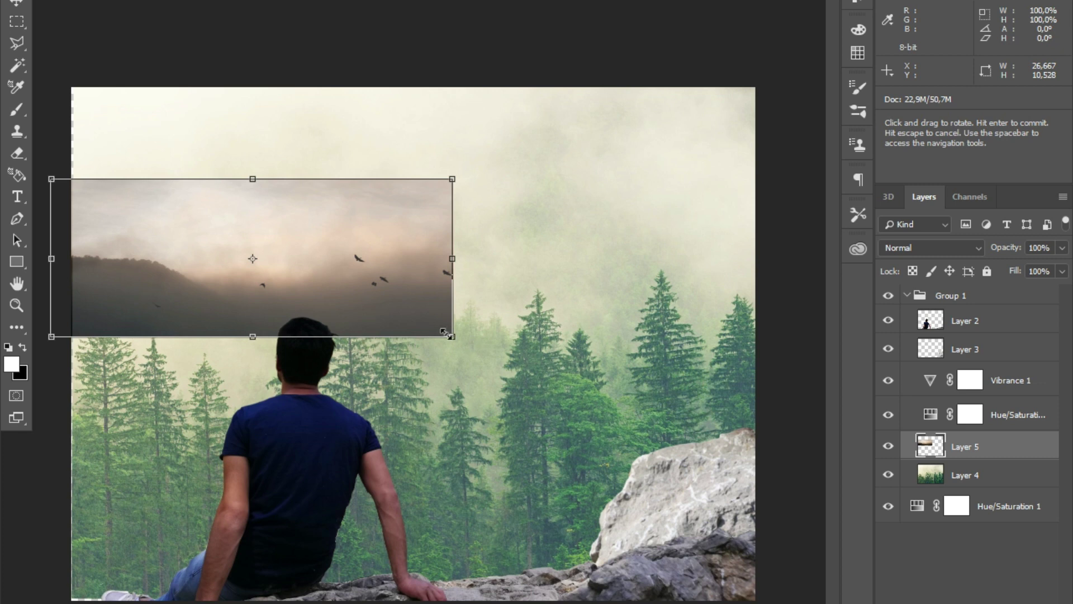
pyautogui.moveTo(445, 334)
pyautogui.mouseDown()
pyautogui.moveTo(797, 376)
pyautogui.moveTo(756, 369)
pyautogui.mouseUp()
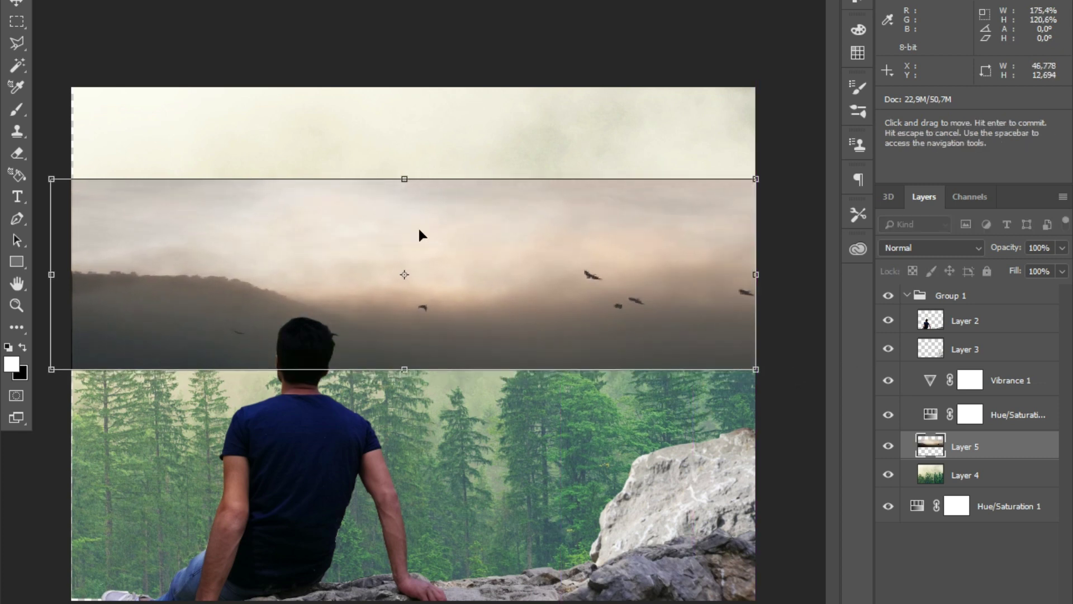
pyautogui.moveTo(406, 178); pyautogui.dragTo(418, 76)
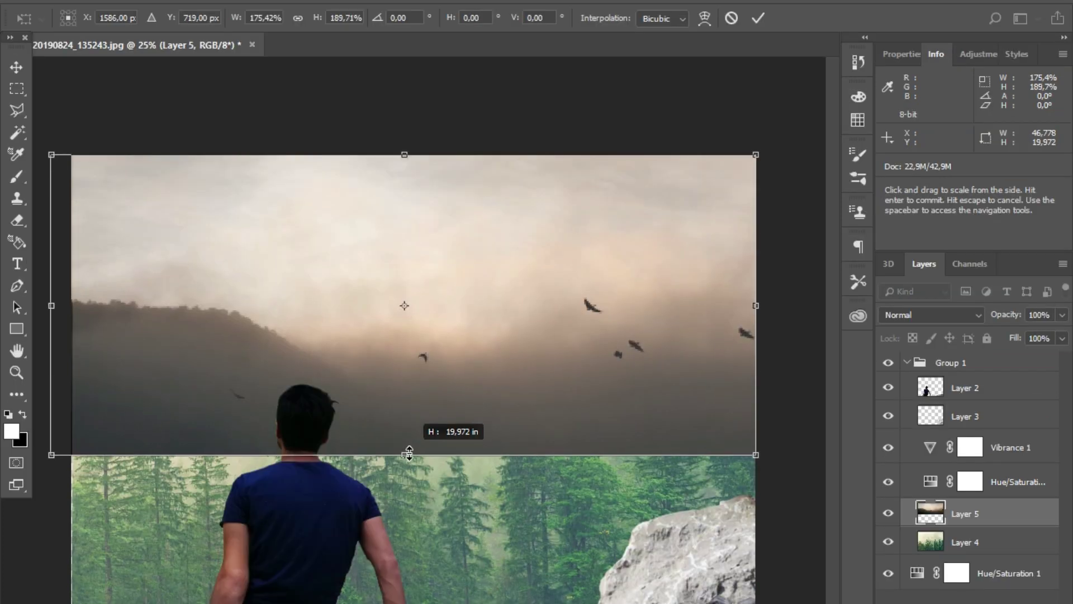
pyautogui.moveTo(404, 369); pyautogui.dragTo(409, 388)
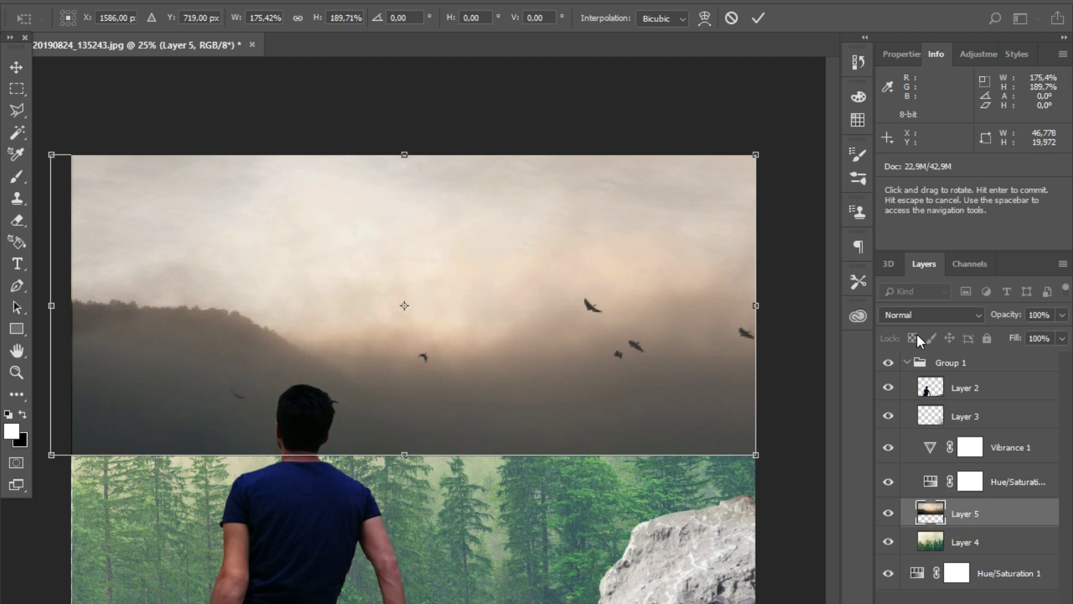
pyautogui.click(923, 317)
# - Cycle the sky layer through Multiply, Screen, Soft Light, Hue and Vivid Light, ending on Lighter Color
pyautogui.press('Down')
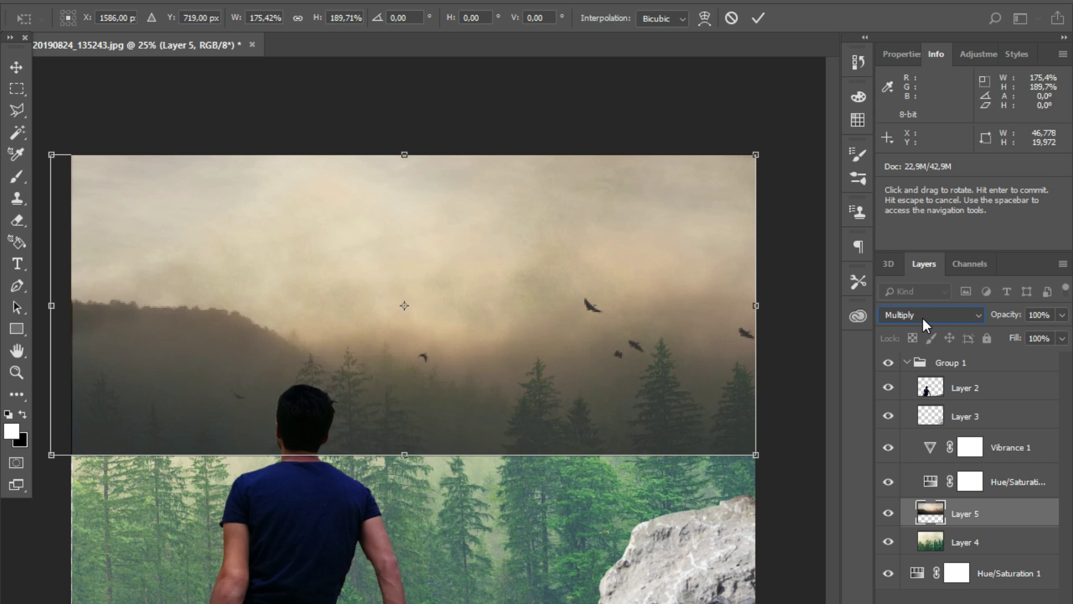
pyautogui.press('Down')
pyautogui.press('Down')
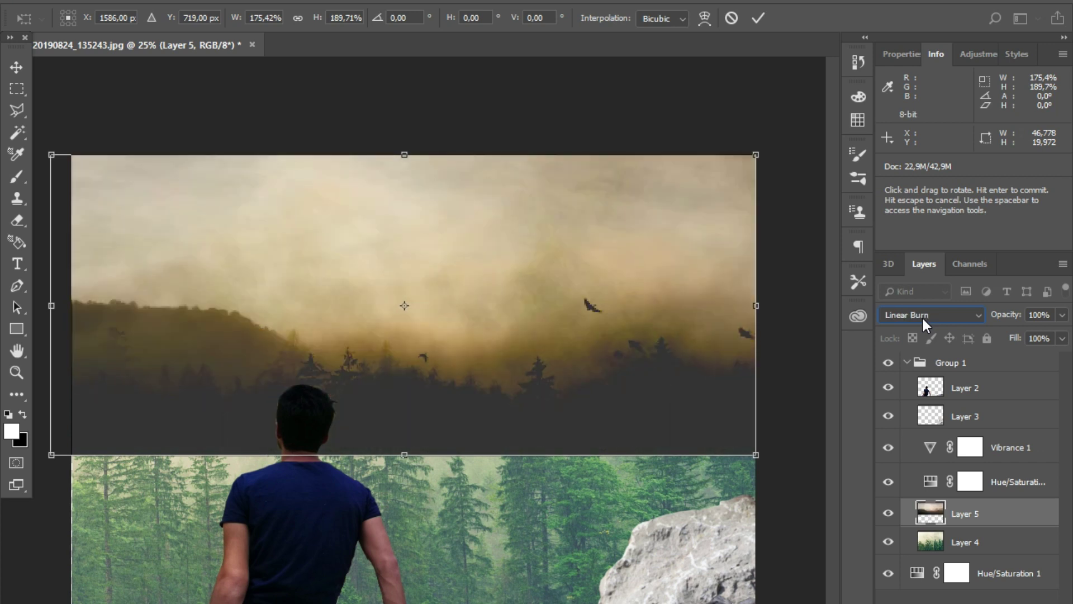
pyautogui.press('Down')
pyautogui.press('Down')
pyautogui.press('Down')
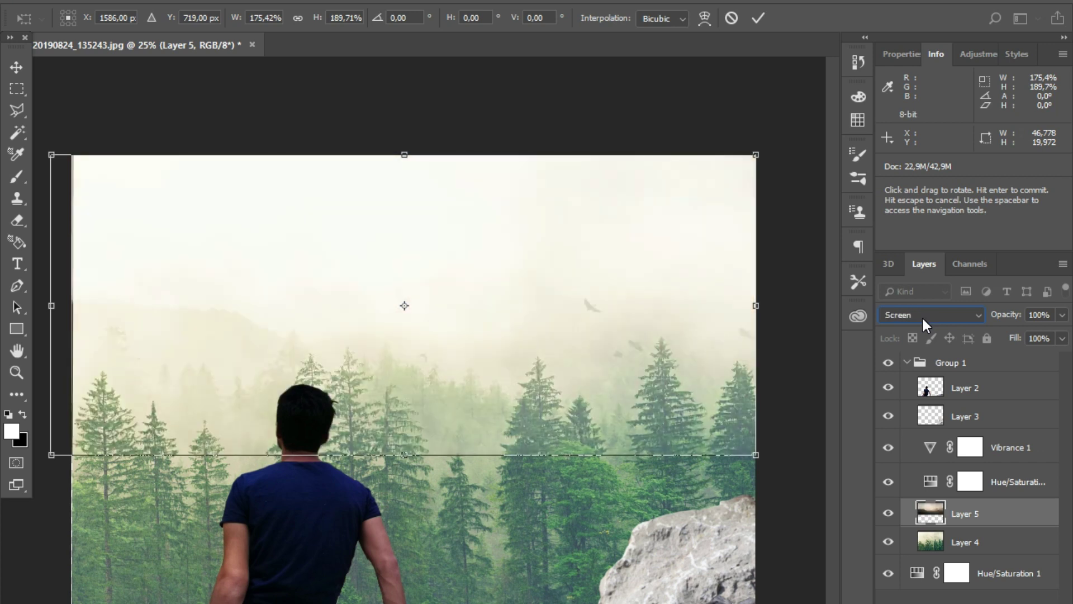
pyautogui.press('Down')
pyautogui.press('Up')
pyautogui.press('Up')
pyautogui.press('Down')
pyautogui.press('Down')
pyautogui.press('Down')
pyautogui.press('Down')
pyautogui.press('Down')
pyautogui.press('Down')
pyautogui.press('Down')
pyautogui.press('Up')
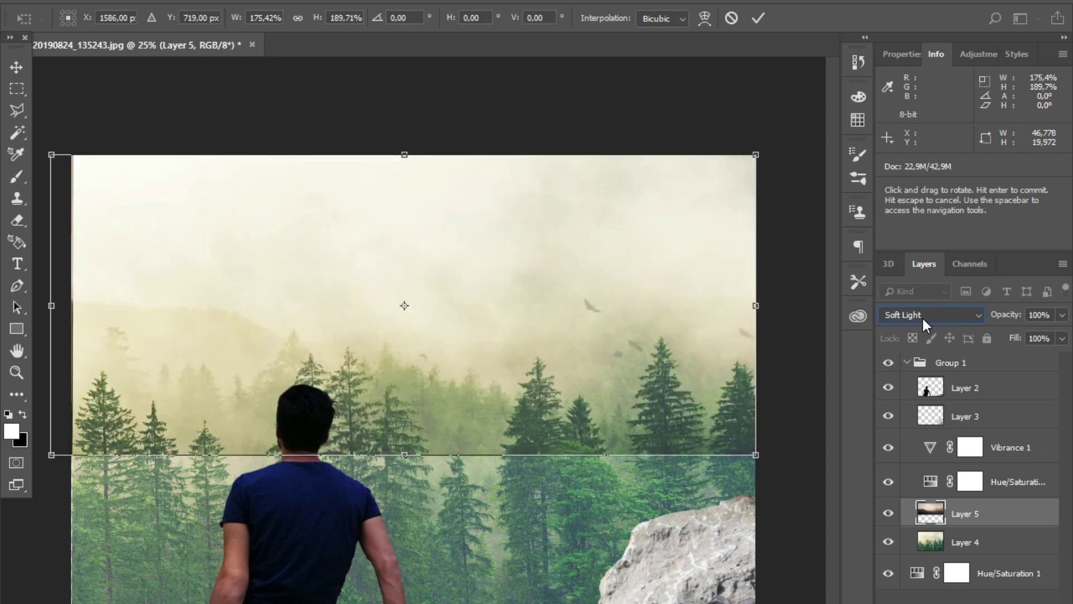
pyautogui.press('Down')
pyautogui.press('Down')
pyautogui.press('Down')
pyautogui.press('Down')
pyautogui.press('Down')
pyautogui.press('Down')
pyautogui.press('Down')
pyautogui.press('Down')
pyautogui.press('Down')
pyautogui.press('Down')
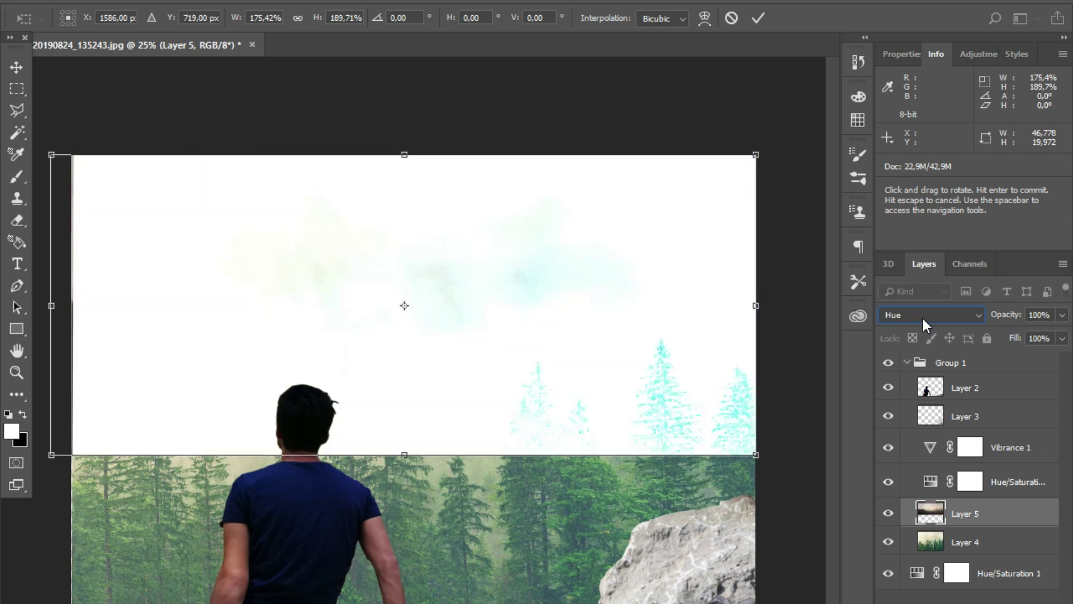
pyautogui.press('Down')
pyautogui.press('Up')
pyautogui.press('Up')
pyautogui.press('Up')
pyautogui.press('Up')
pyautogui.press('Up')
pyautogui.press('Up')
pyautogui.press('Up')
pyautogui.press('Up')
pyautogui.press('Up')
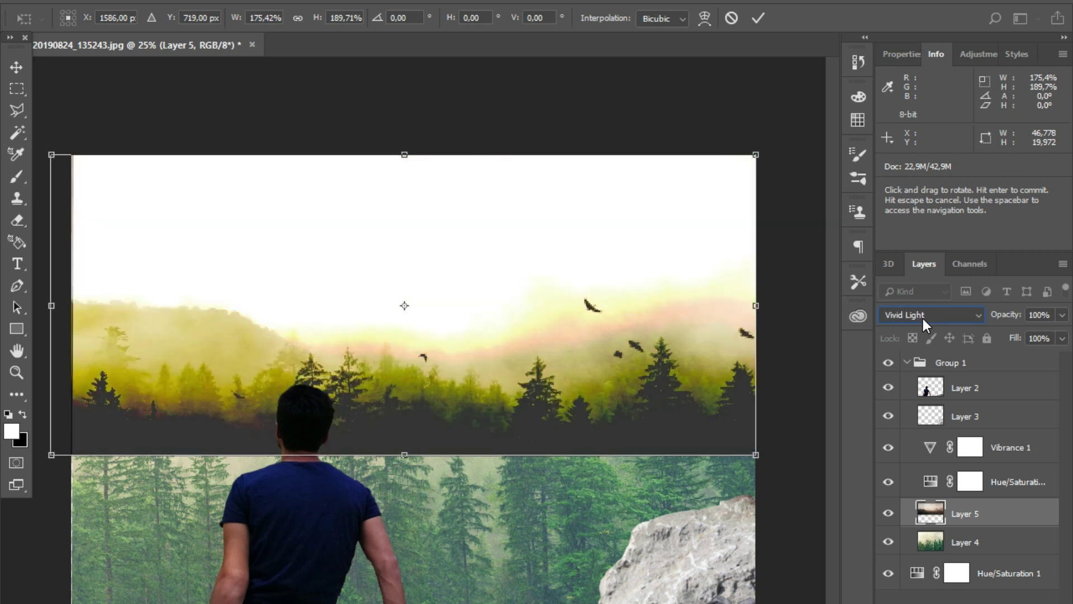
pyautogui.press('Up')
pyautogui.press('Up')
pyautogui.press('Up')
pyautogui.press('Up')
pyautogui.press('Up')
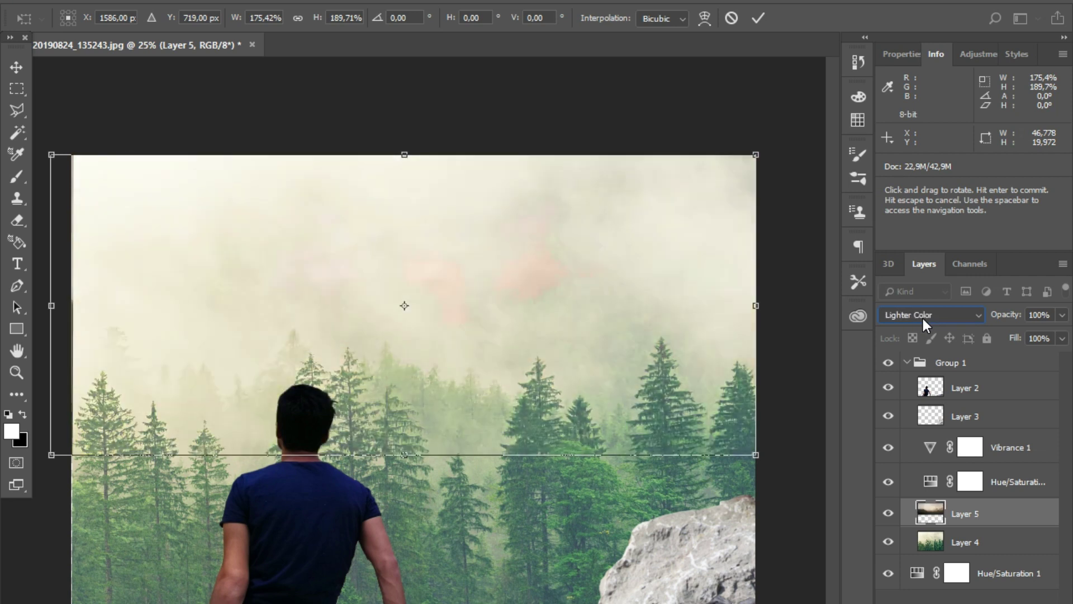
pyautogui.press('Up')
pyautogui.press('Up')
pyautogui.press('Up')
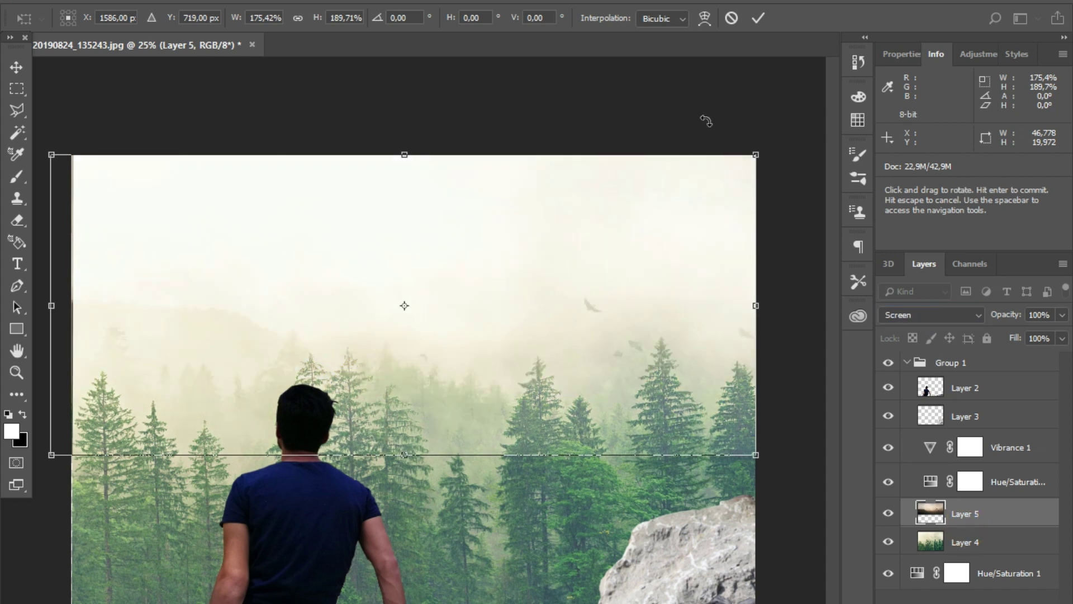
# - Commit the sky transform and erase its mist near the shoulder and over the rock at 45% opacity
pyautogui.click(758, 18)
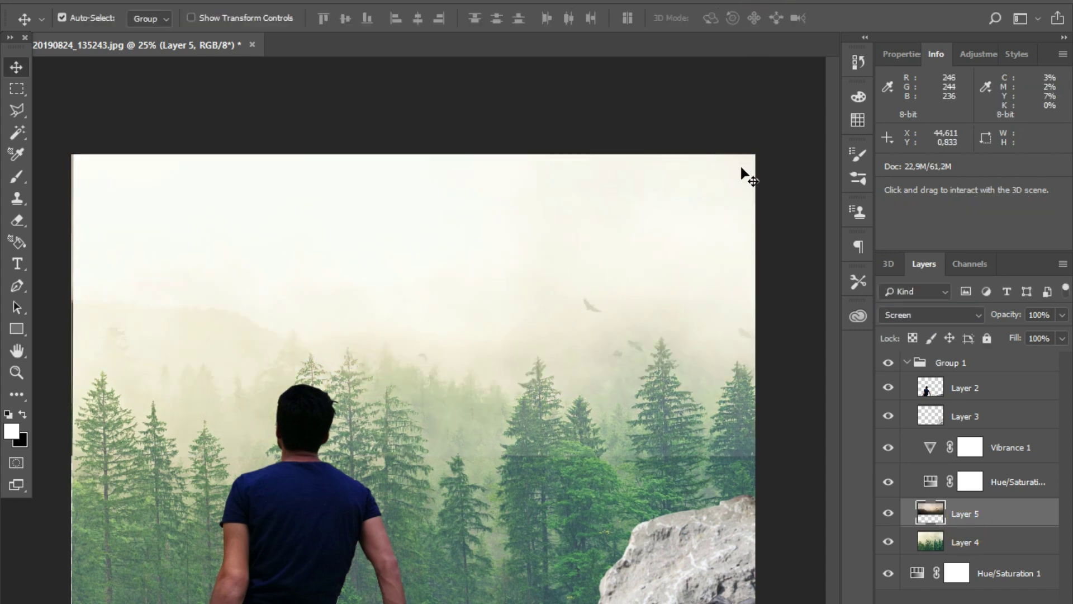
pyautogui.click(18, 221)
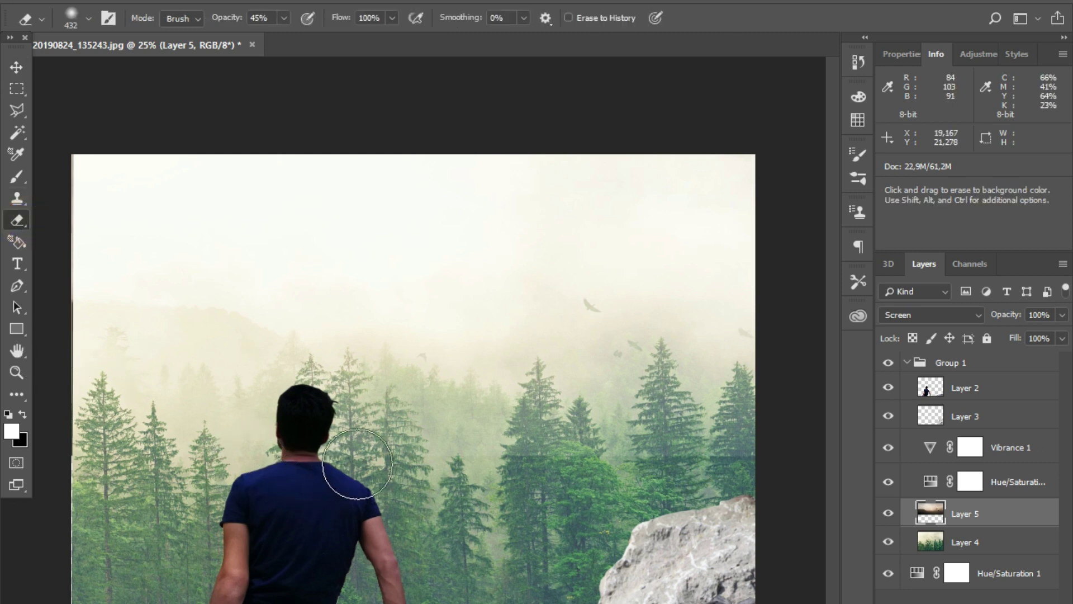
pyautogui.click(750, 467)
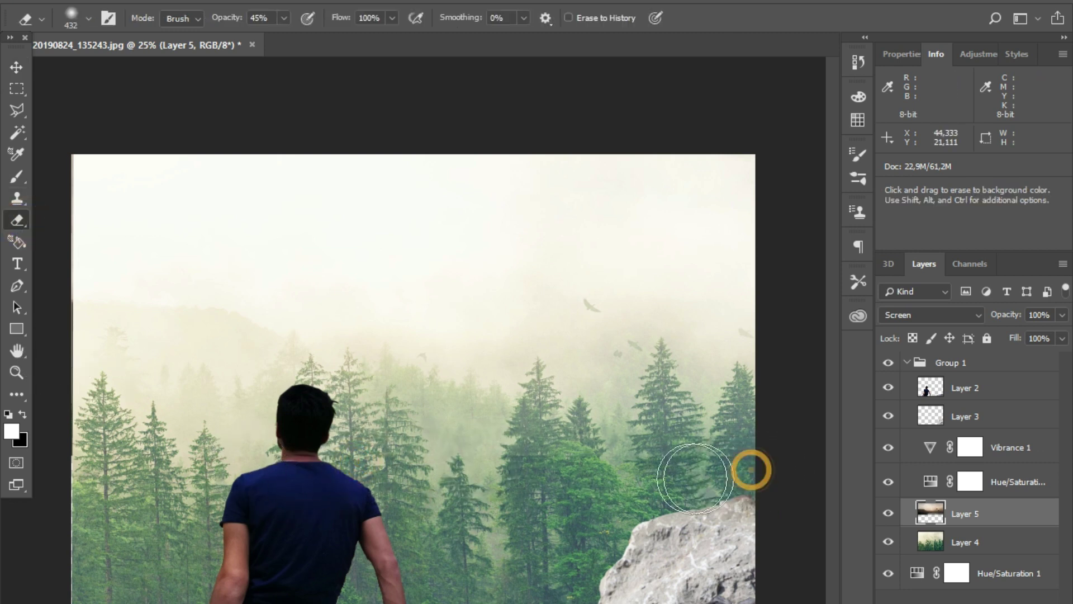
pyautogui.click(78, 464)
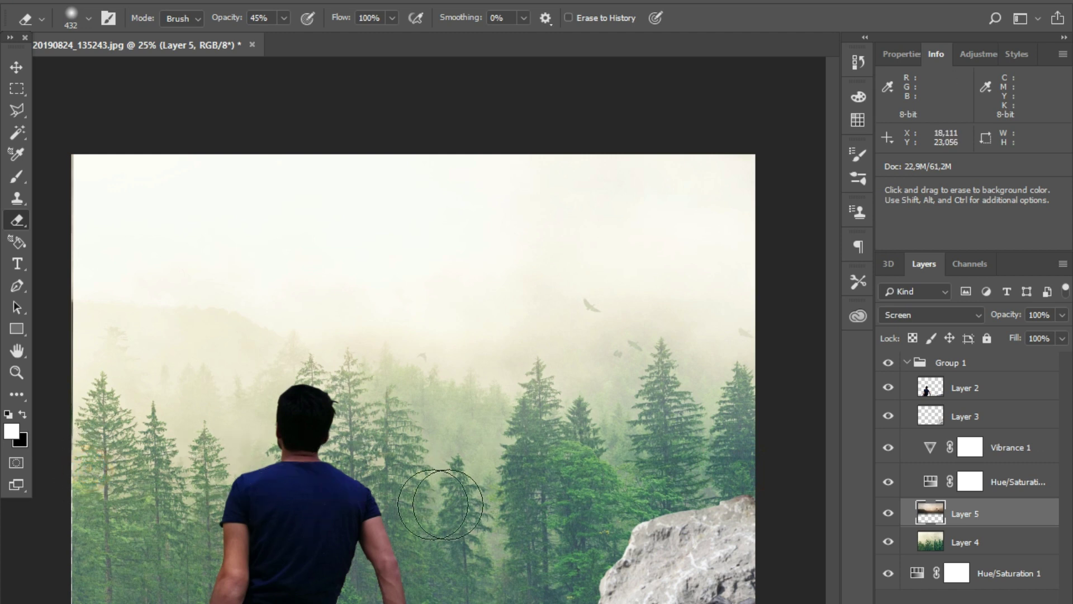
pyautogui.moveTo(751, 491); pyautogui.dragTo(677, 534)
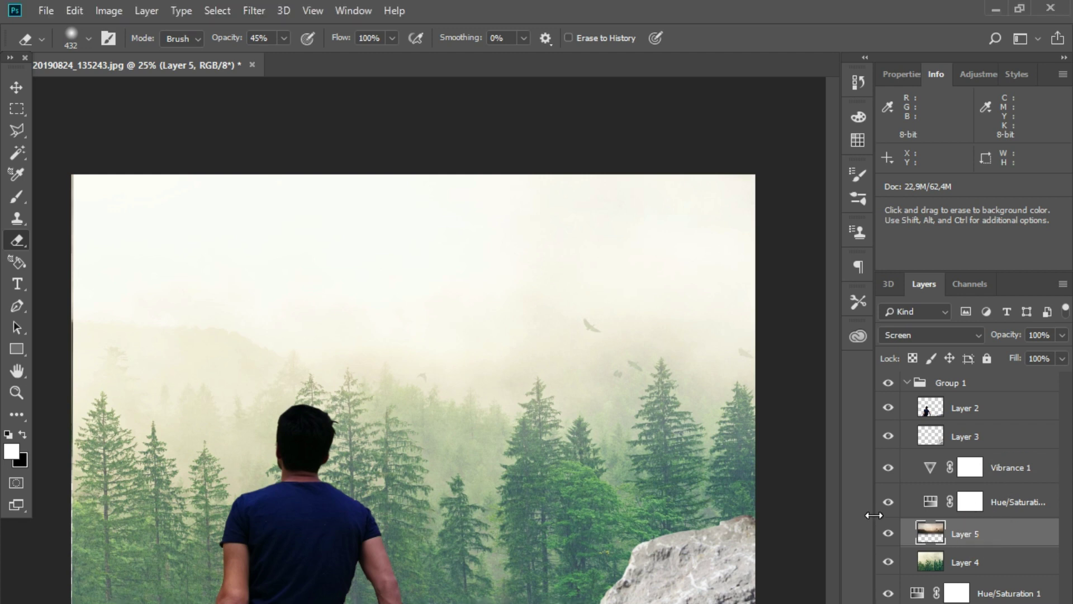
pyautogui.click(965, 561)
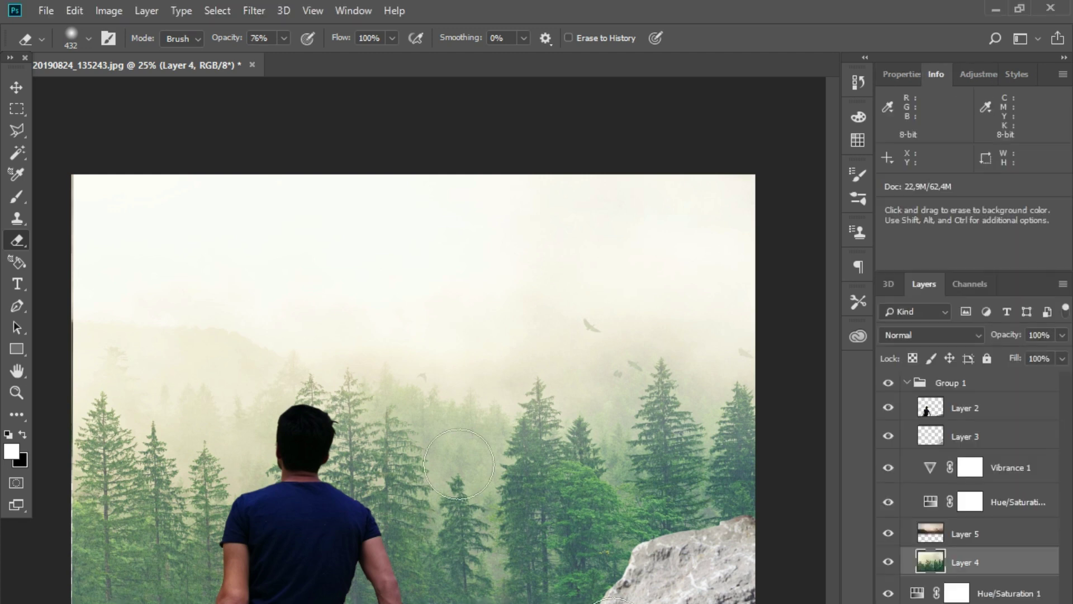
# - Open crescent-918793_1920.jpg, keeping its embedded profile without colour management
pyautogui.click(48, 11)
pyautogui.click(70, 43)
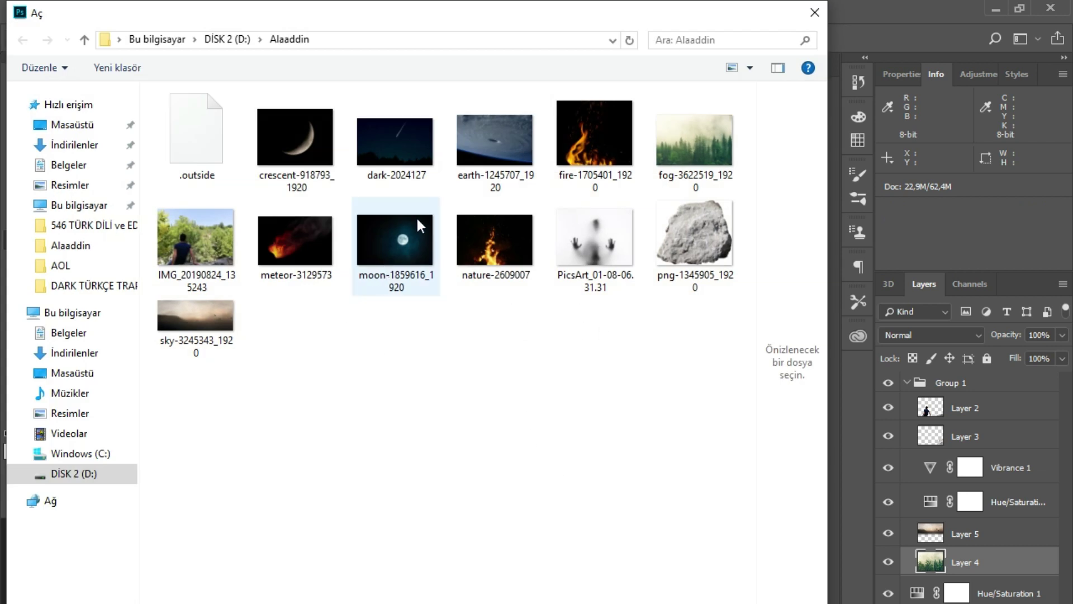
pyautogui.doubleClick(312, 142)
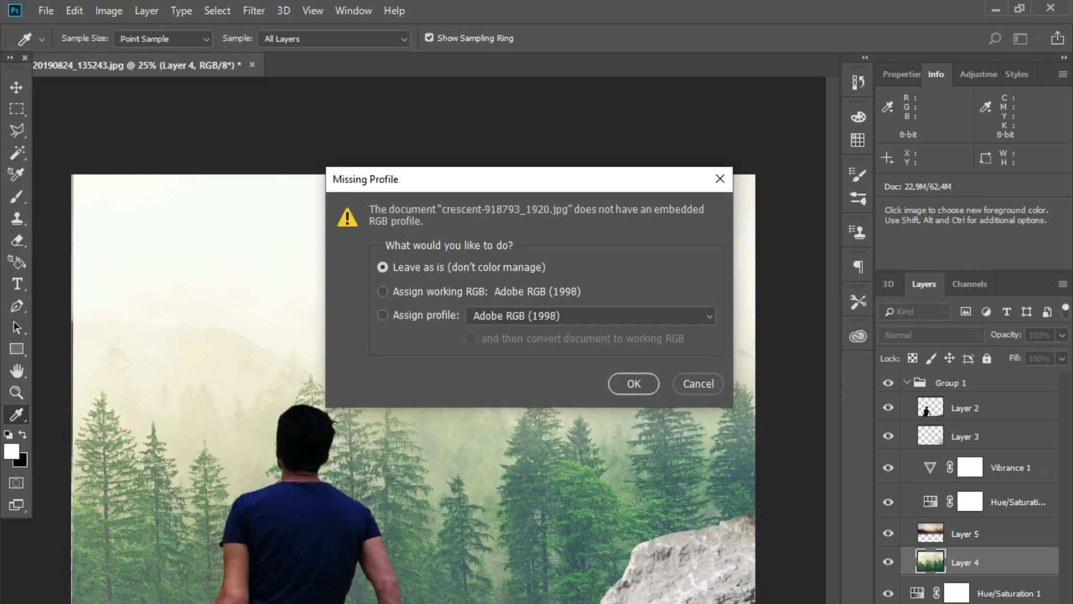
pyautogui.click(628, 381)
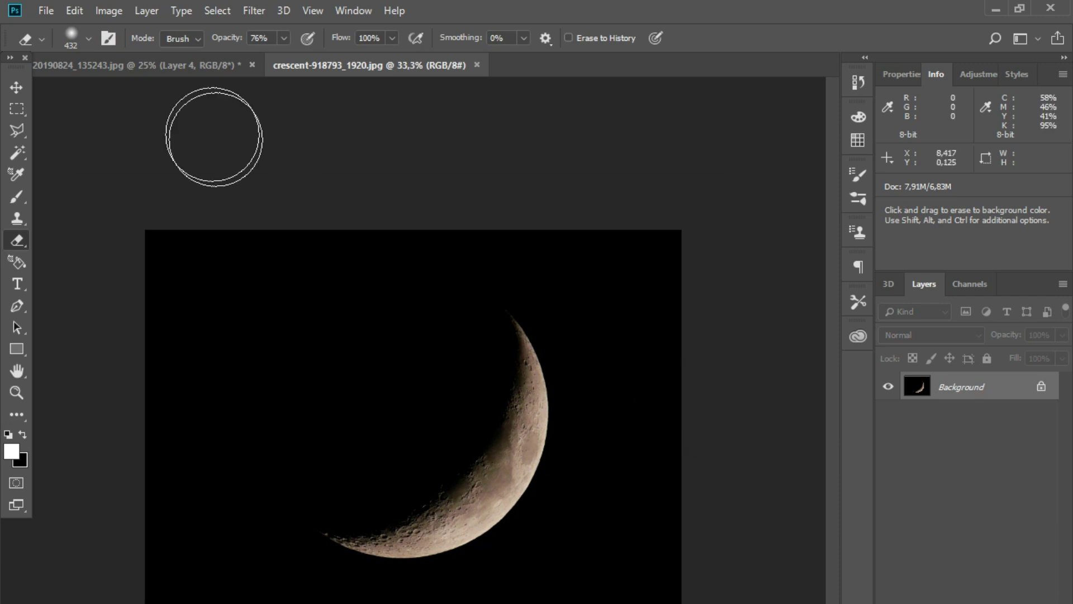
# - Copy the moon image into the forest composition and select the new Layer 6
pyautogui.moveTo(340, 67); pyautogui.dragTo(514, 206)
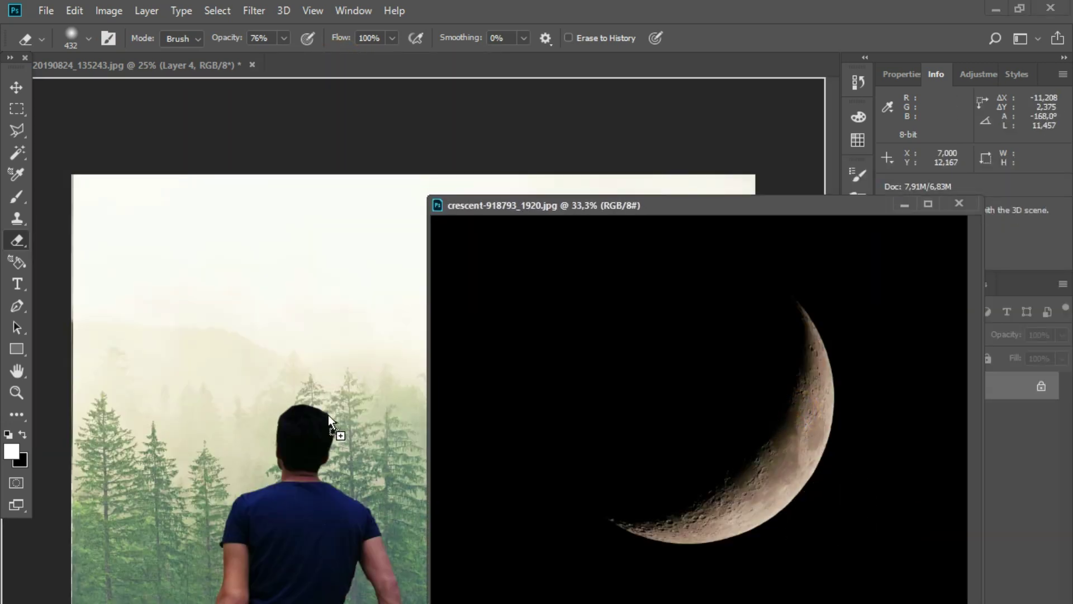
pyautogui.click(958, 207)
pyautogui.click(923, 528)
pyautogui.press('v')
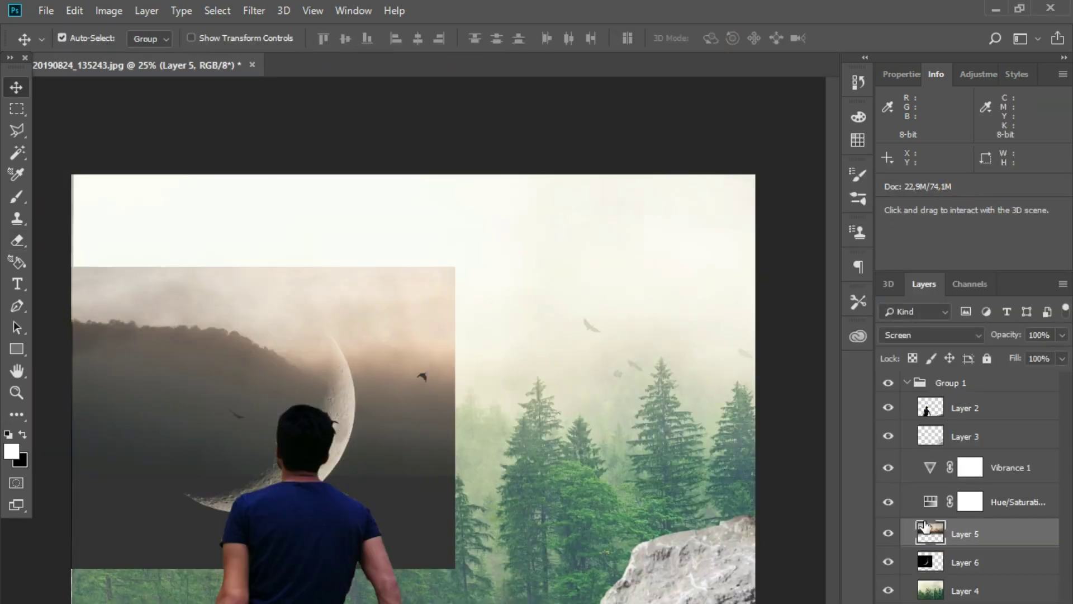
pyautogui.click(938, 567)
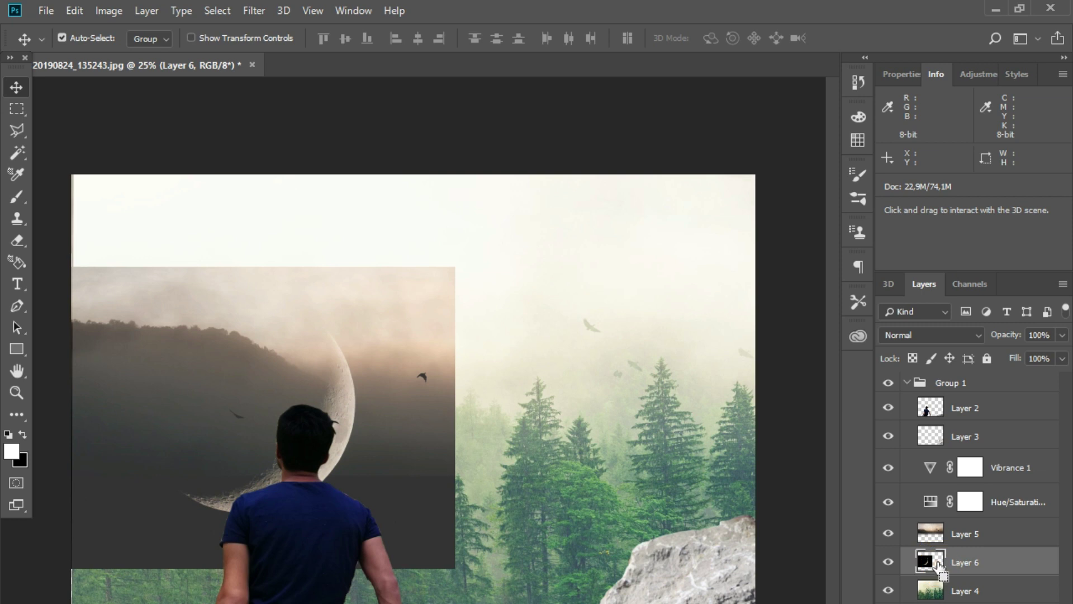
# - Move the moon layer toward the upper right of the scene with Free Transform
pyautogui.hotkey('ctrl', 't')
pyautogui.moveTo(388, 332); pyautogui.dragTo(667, 284)
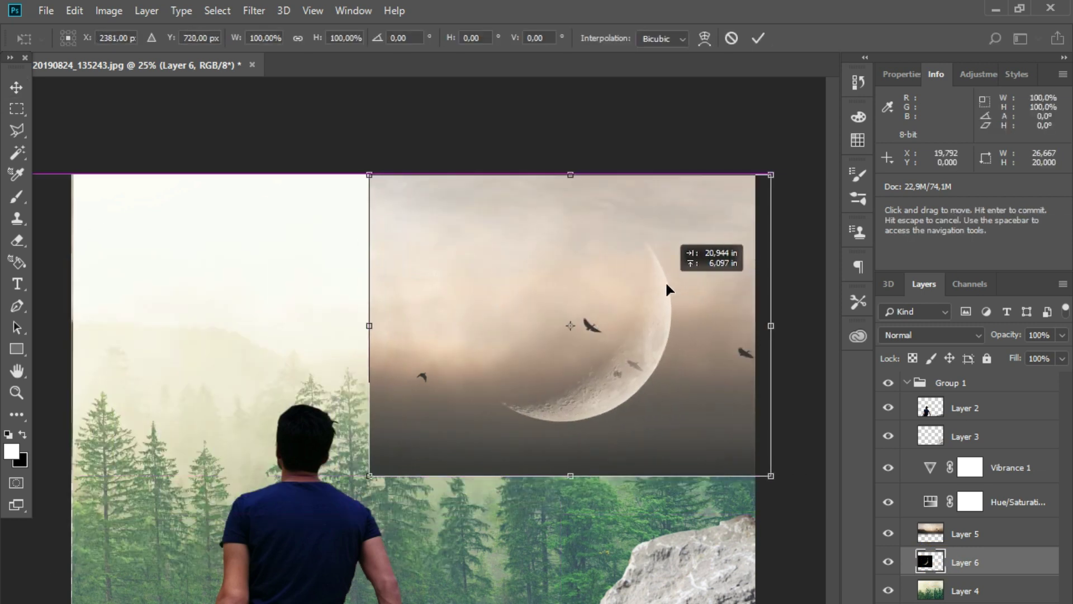
pyautogui.moveTo(666, 284); pyautogui.dragTo(670, 284)
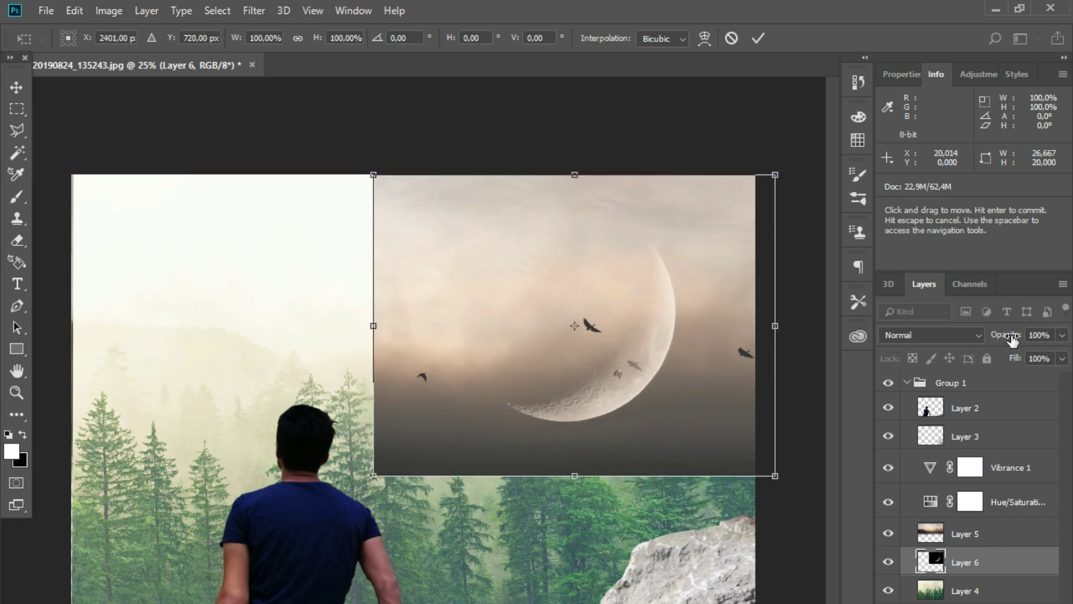
# - Try different opacities and blend modes on the moon layer, settling on Screen at full opacity
pyautogui.moveTo(1012, 341)
pyautogui.mouseDown()
pyautogui.moveTo(943, 347)
pyautogui.moveTo(993, 350)
pyautogui.mouseUp()
pyautogui.click(906, 335)
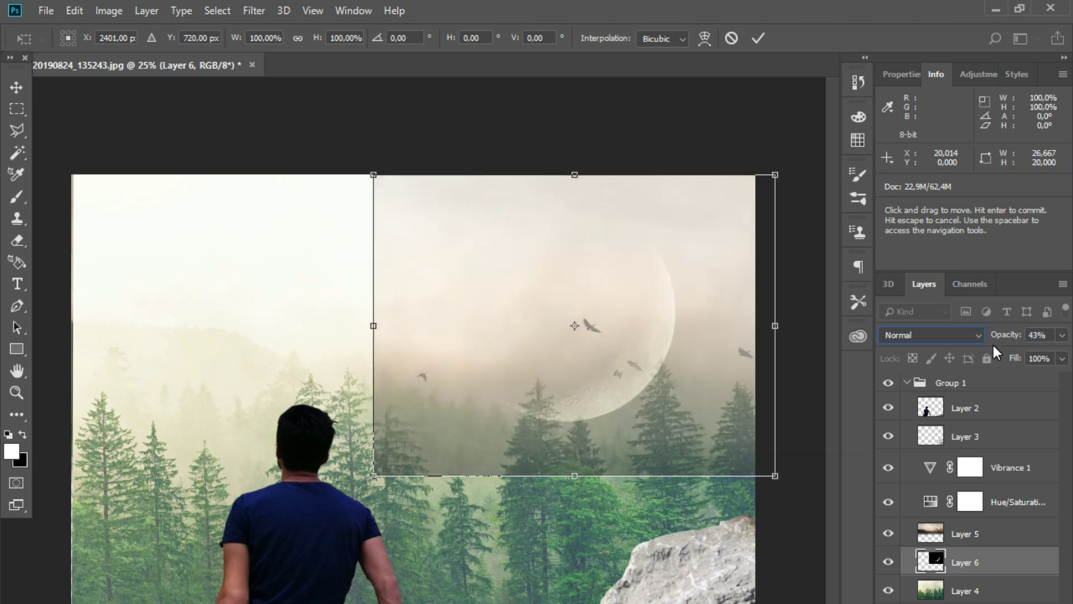
pyautogui.moveTo(1003, 338); pyautogui.dragTo(1034, 338)
pyautogui.click(956, 333)
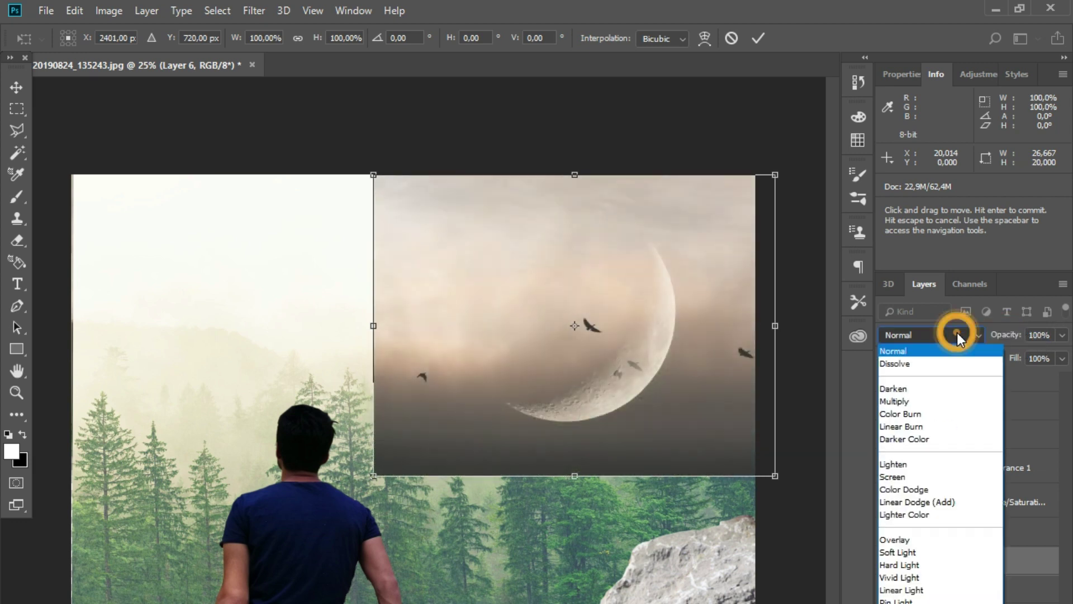
pyautogui.click(929, 482)
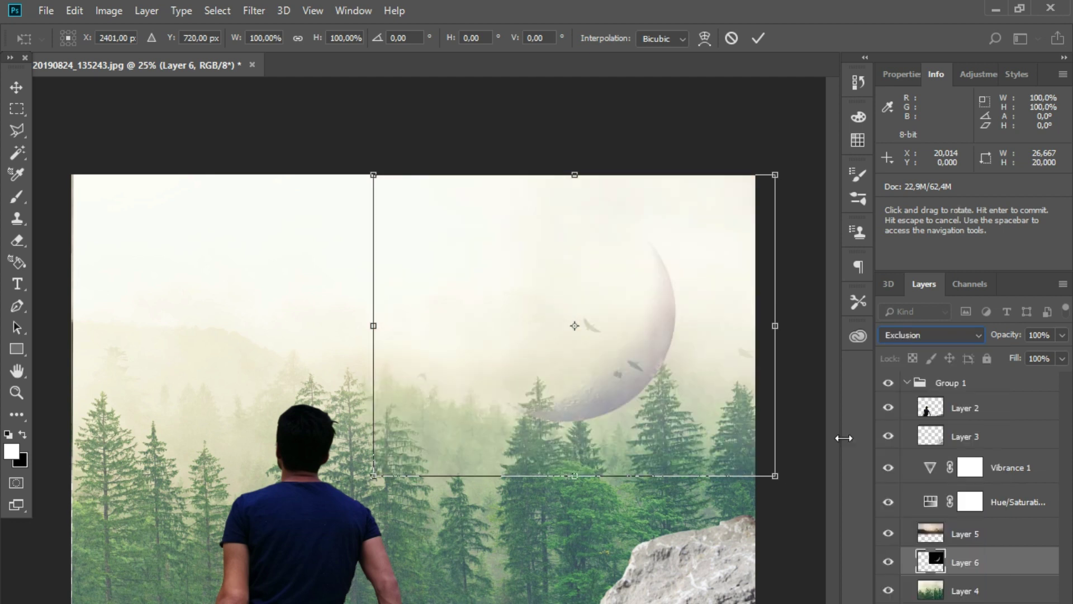
pyautogui.press('Up')
pyautogui.press('Up')
pyautogui.press('Up')
pyautogui.press('Up')
pyautogui.press('Up')
pyautogui.press('Up')
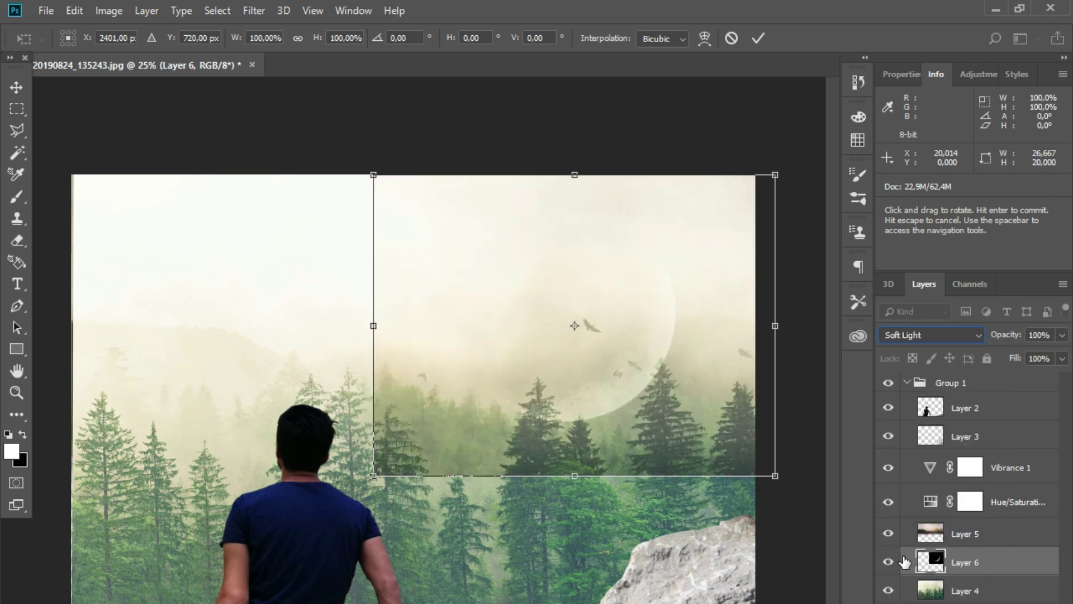
pyautogui.press('Up')
pyautogui.press('Up')
pyautogui.press('Up')
pyautogui.press('Up')
pyautogui.press('Up')
pyautogui.press('Up')
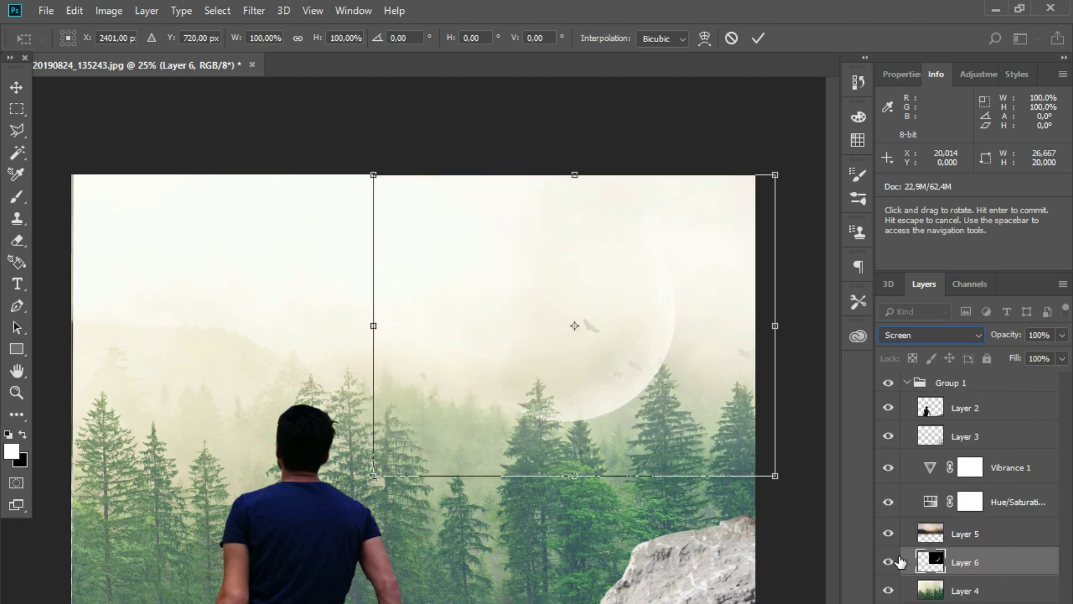
pyautogui.press('Up')
pyautogui.press('Up')
pyautogui.press('Up')
pyautogui.press('Up')
pyautogui.press('Up')
pyautogui.press('Up')
pyautogui.press('Up')
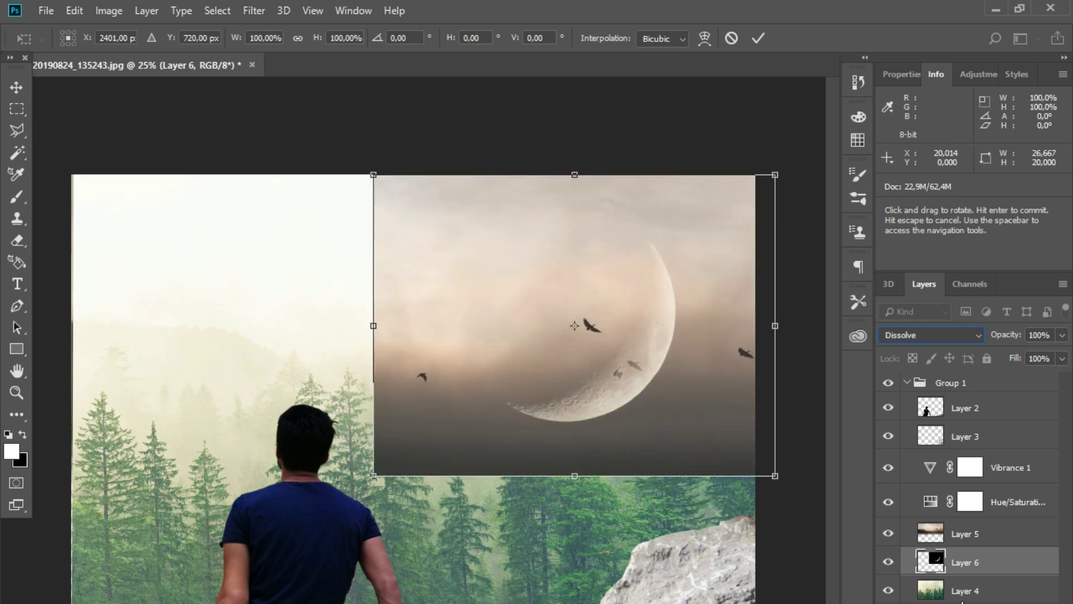
pyautogui.press('Down')
pyautogui.press('Down')
pyautogui.press('Down')
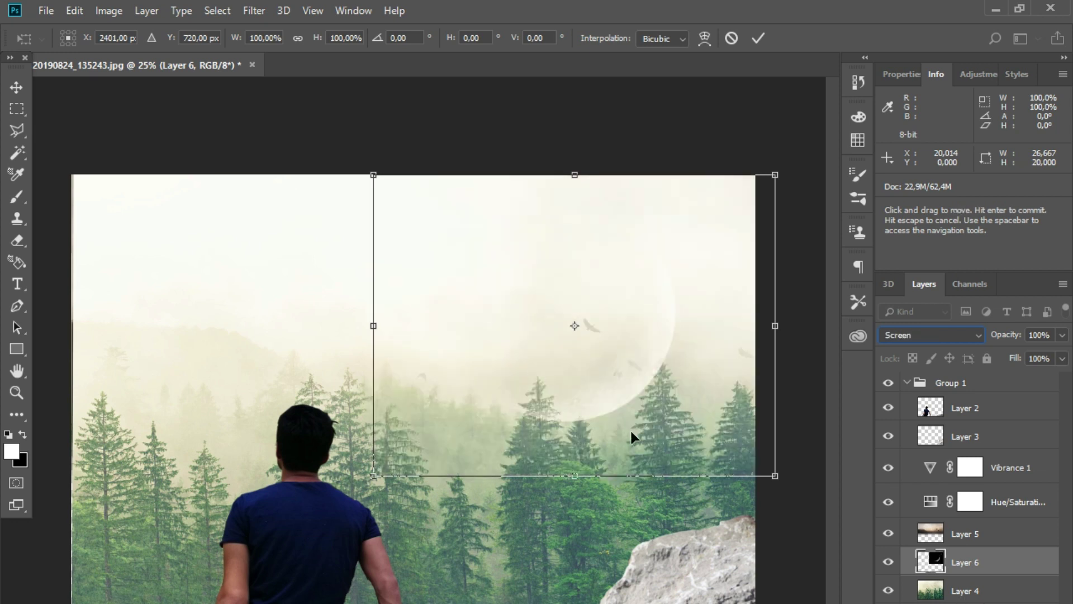
# - Shrink the moon, tuck it into the upper-right corner, and stack Layer 6 above Layer 5
pyautogui.moveTo(373, 475)
pyautogui.mouseDown()
pyautogui.moveTo(399, 470)
pyautogui.moveTo(429, 425)
pyautogui.mouseUp()
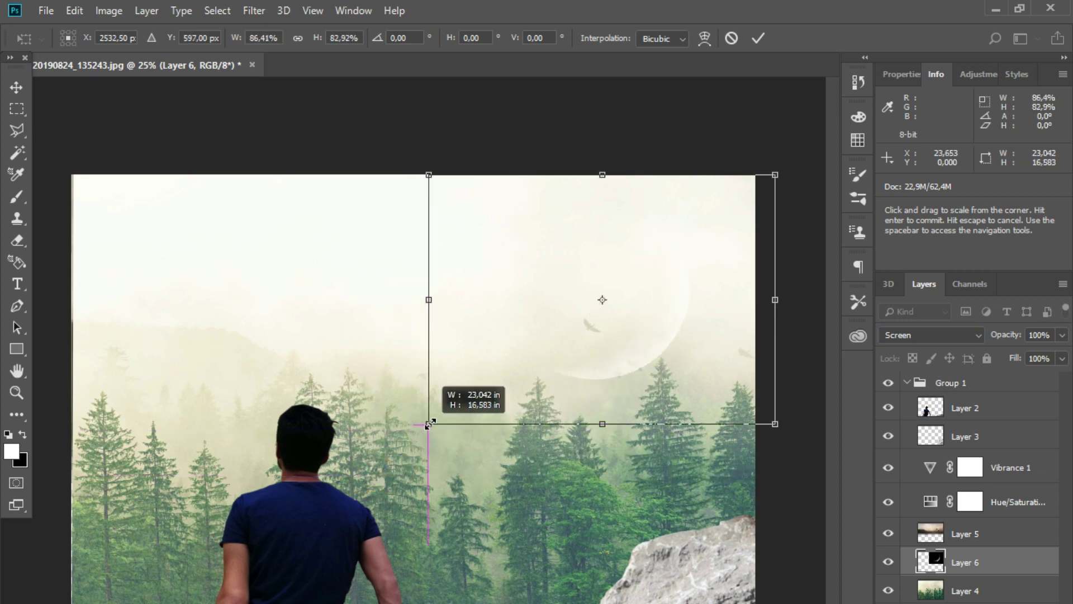
pyautogui.moveTo(428, 425); pyautogui.dragTo(489, 406)
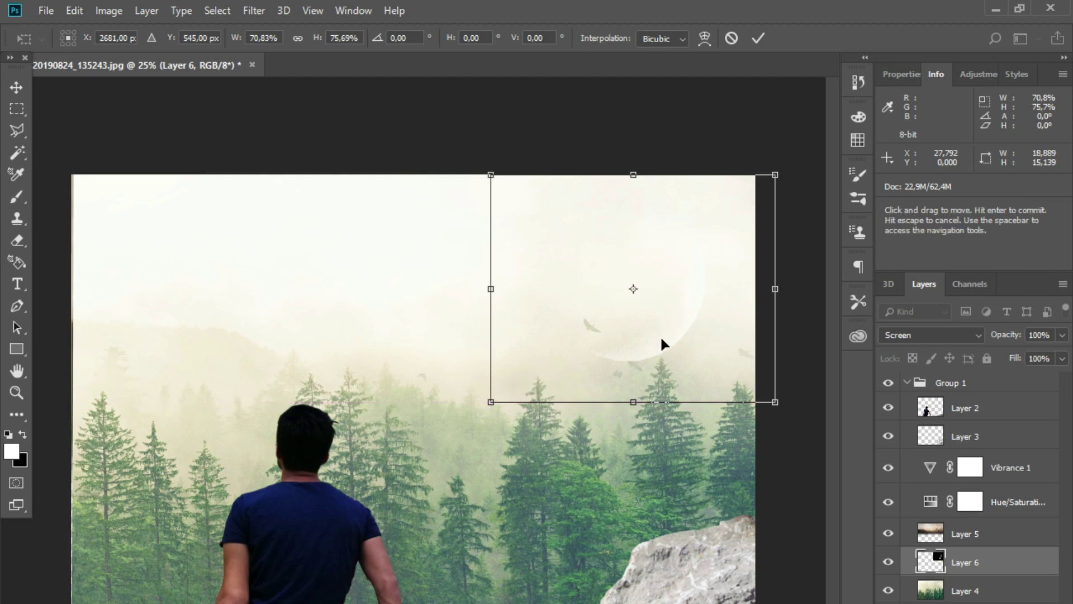
pyautogui.moveTo(660, 335)
pyautogui.mouseDown()
pyautogui.moveTo(723, 350)
pyautogui.moveTo(687, 323)
pyautogui.mouseUp()
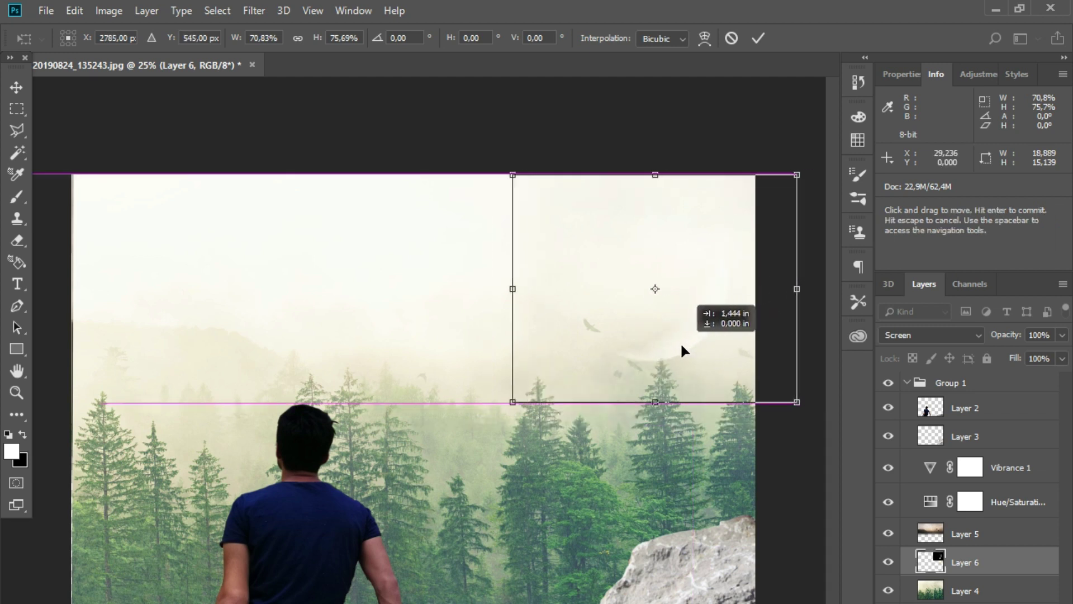
pyautogui.moveTo(688, 323); pyautogui.dragTo(666, 336)
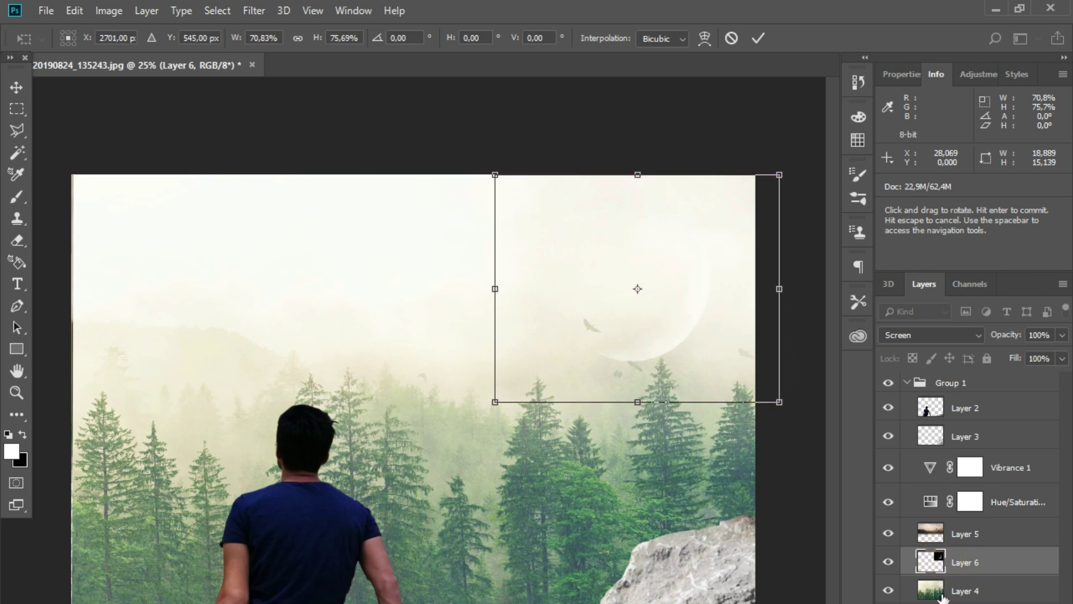
pyautogui.click(760, 38)
pyautogui.moveTo(965, 533); pyautogui.dragTo(972, 567)
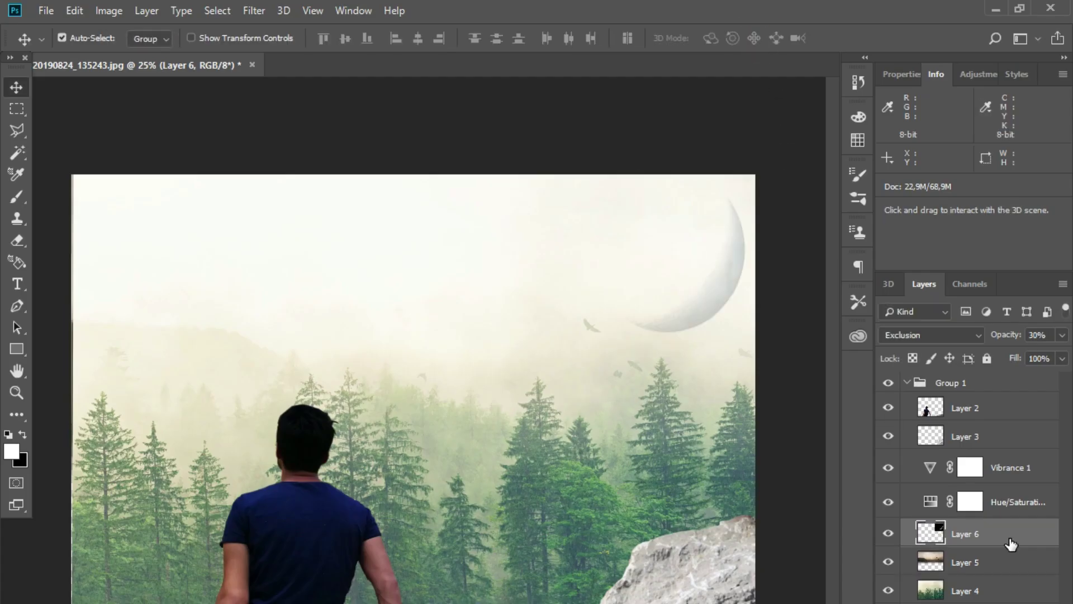
pyautogui.press('e')
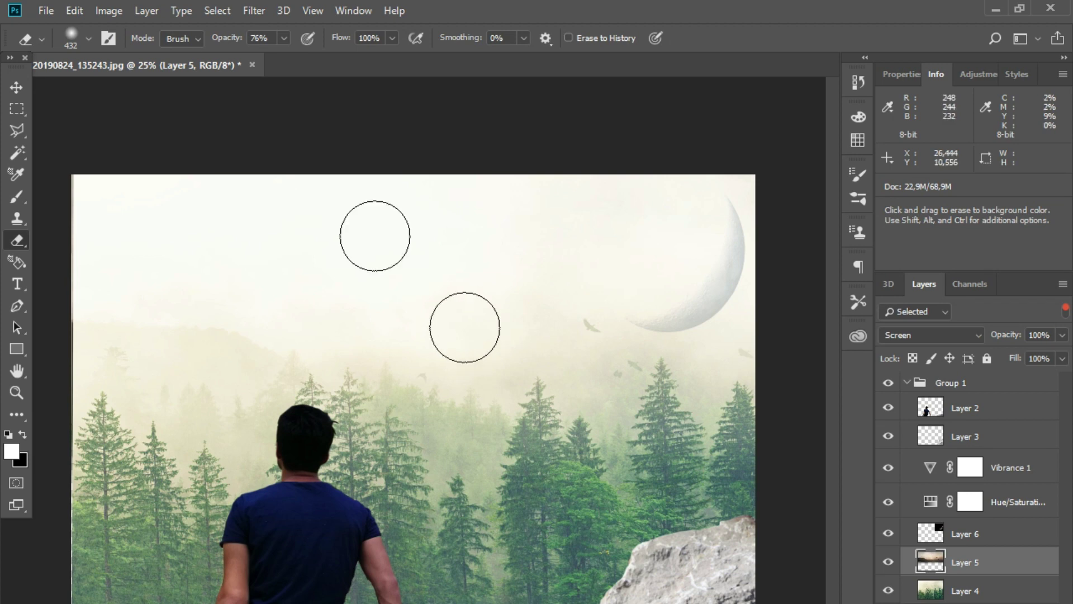
# - Open fire-1705401_1920.jpg, keeping its embedded profile without colour management
pyautogui.click(46, 10)
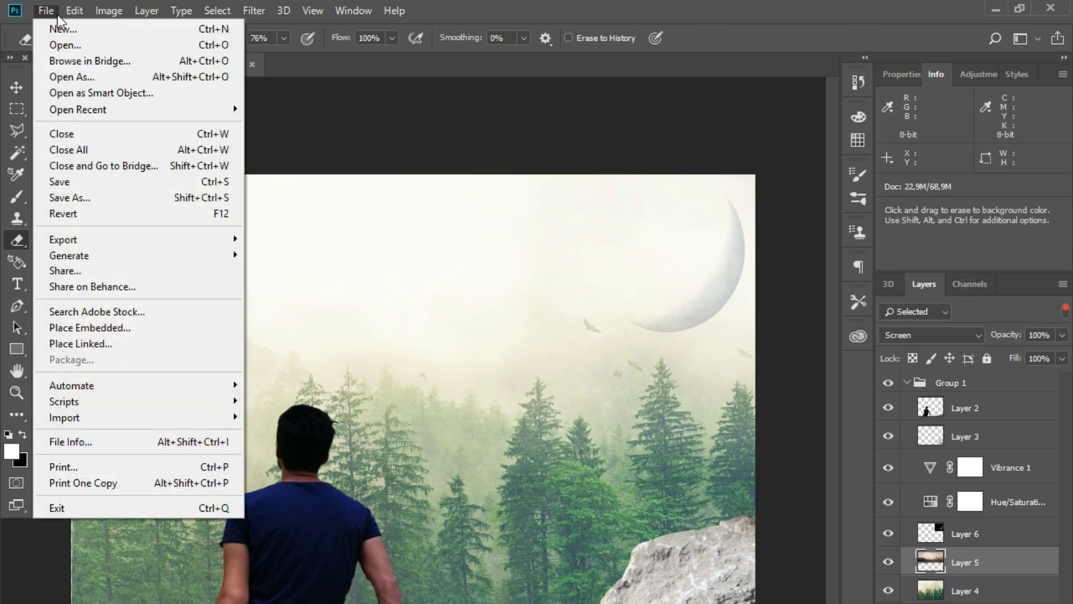
pyautogui.click(61, 43)
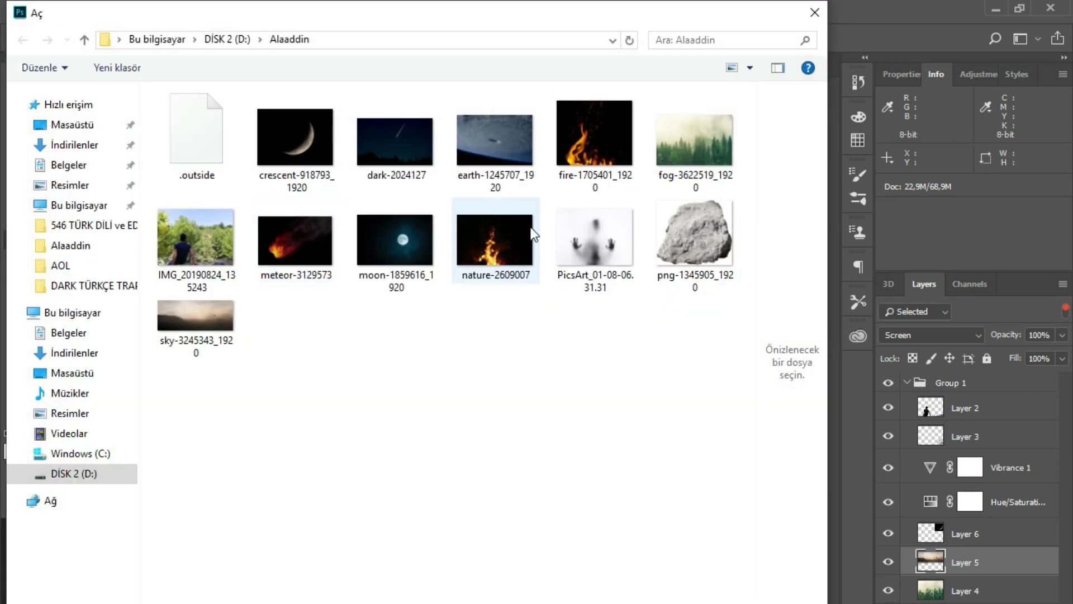
pyautogui.doubleClick(587, 124)
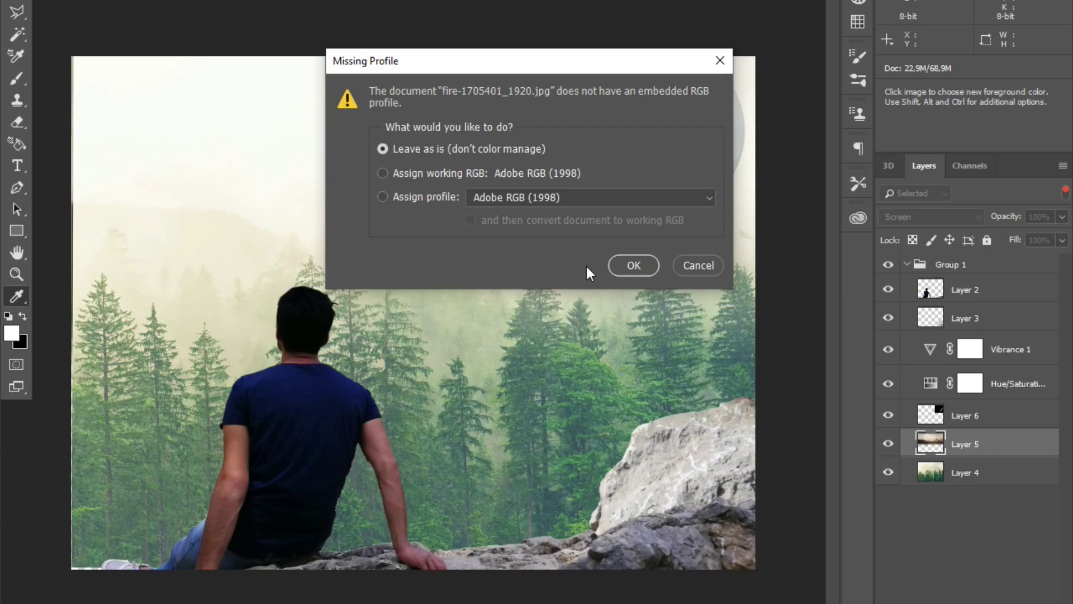
pyautogui.click(628, 267)
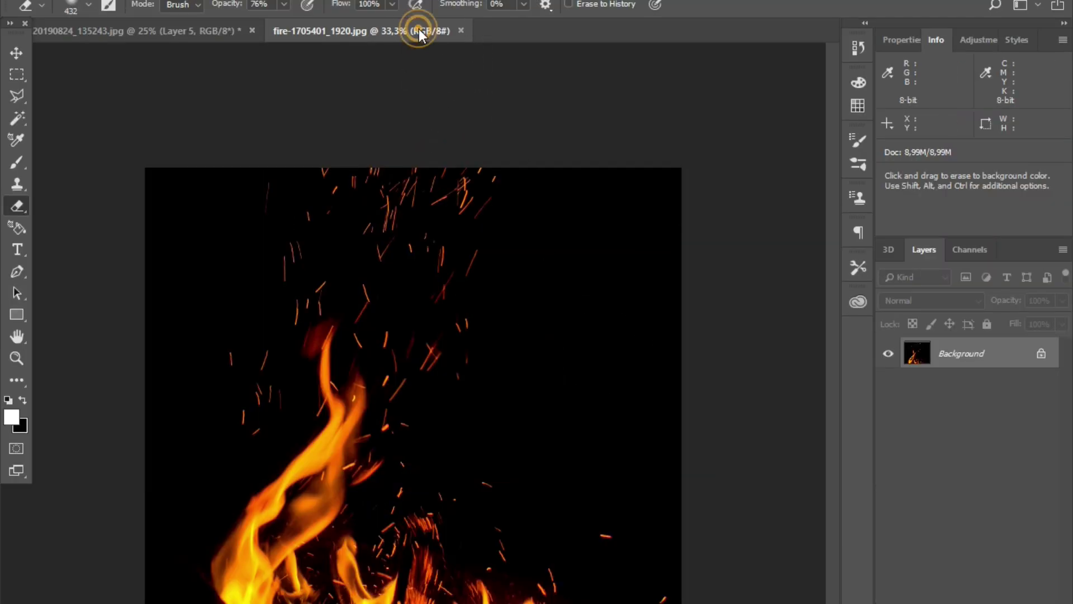
# - Drag the fire photo into the forest composite as Layer 7 and close the fire document
pyautogui.click(204, 34)
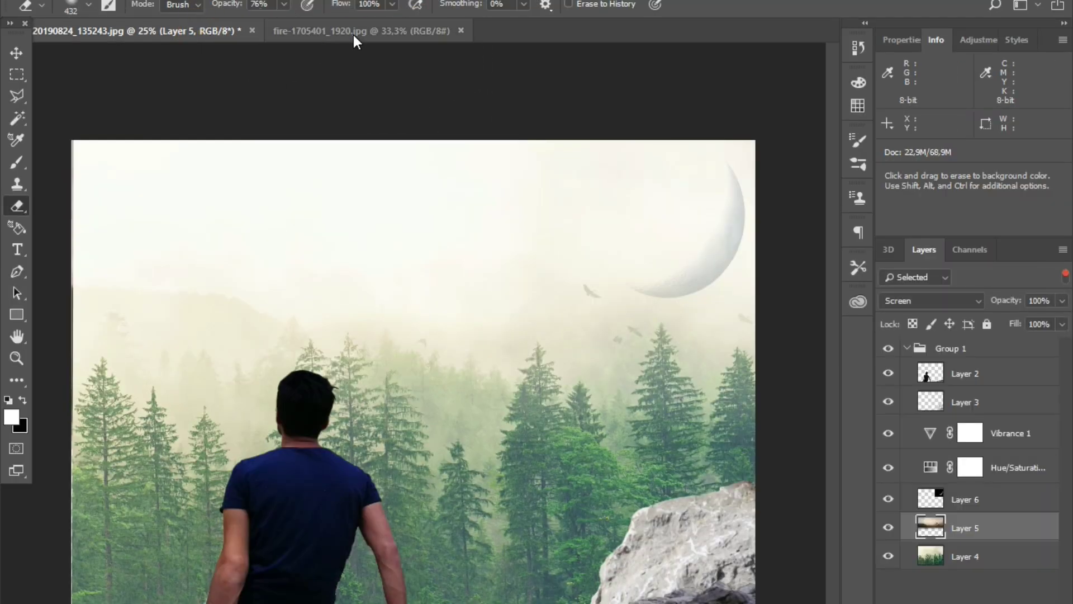
pyautogui.moveTo(353, 31); pyautogui.dragTo(581, 220)
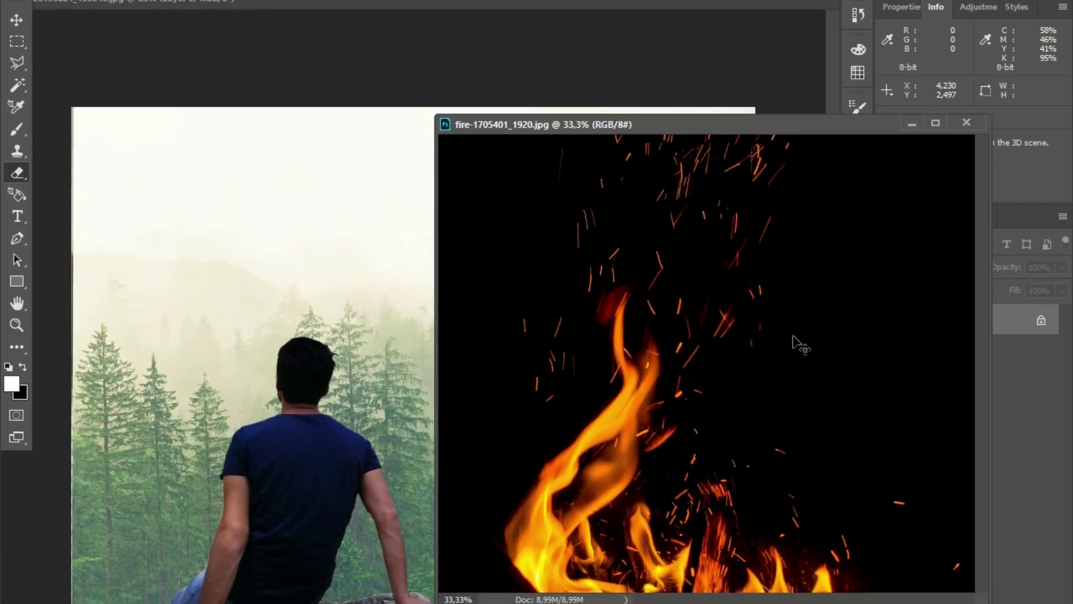
pyautogui.moveTo(284, 338); pyautogui.dragTo(292, 270)
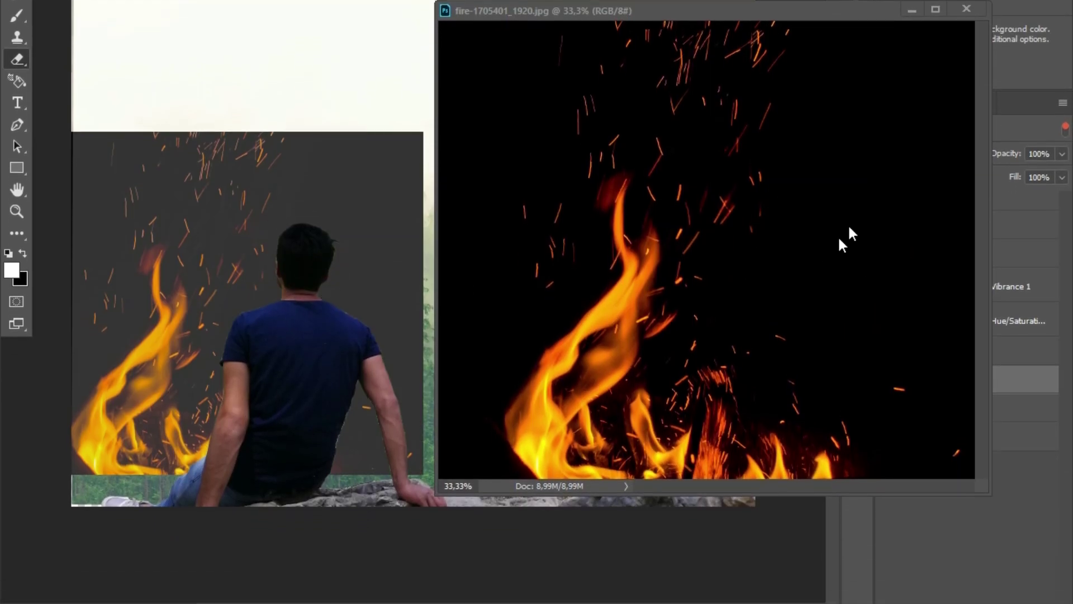
pyautogui.click(960, 108)
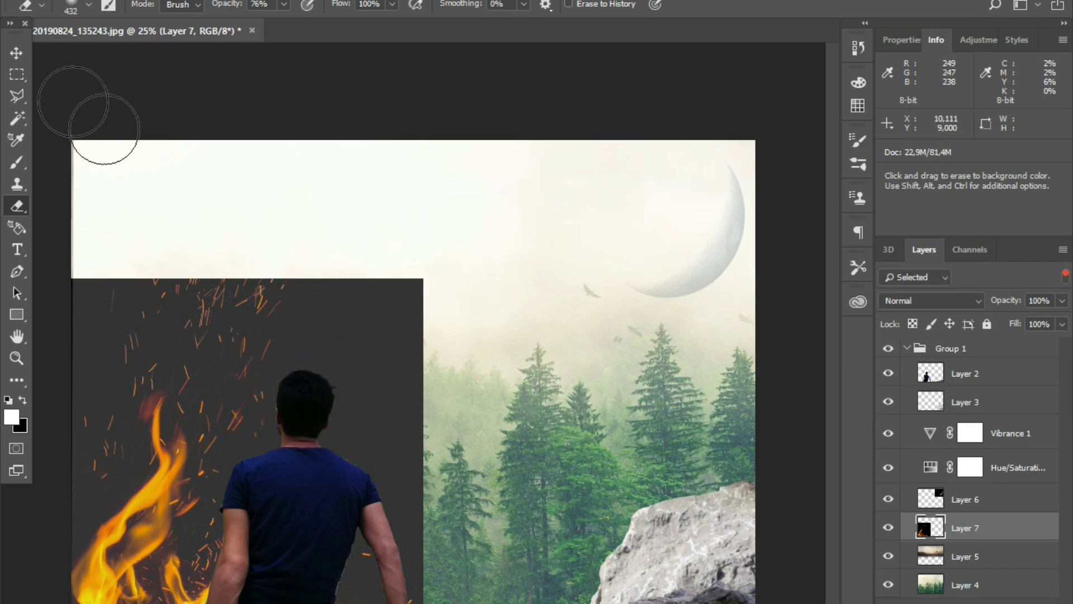
# - Move the fire layer down toward the lower left of the canvas
pyautogui.click(16, 53)
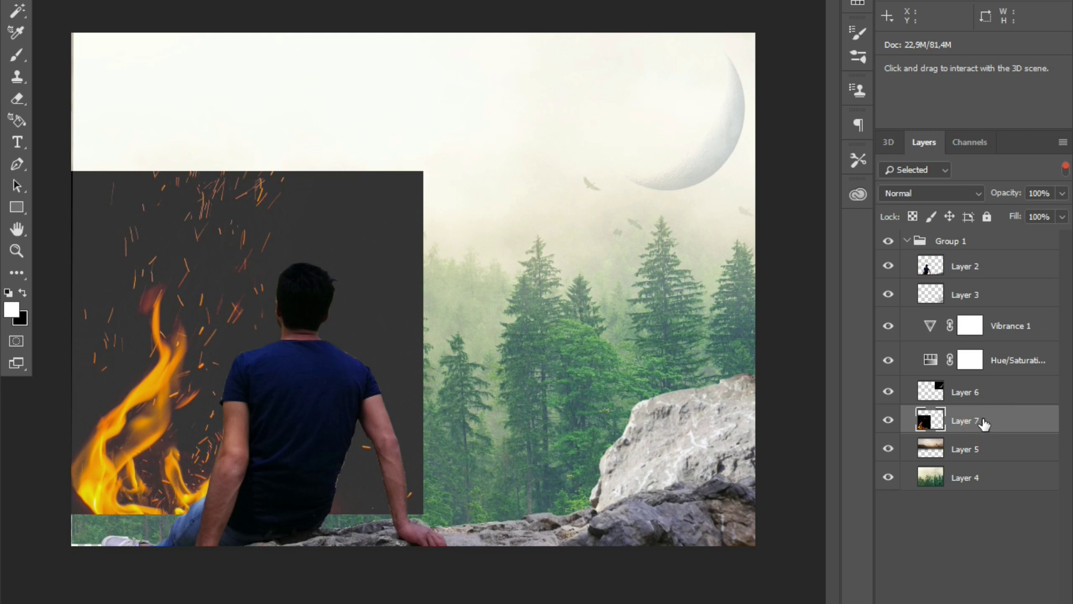
pyautogui.hotkey('ctrl', 't')
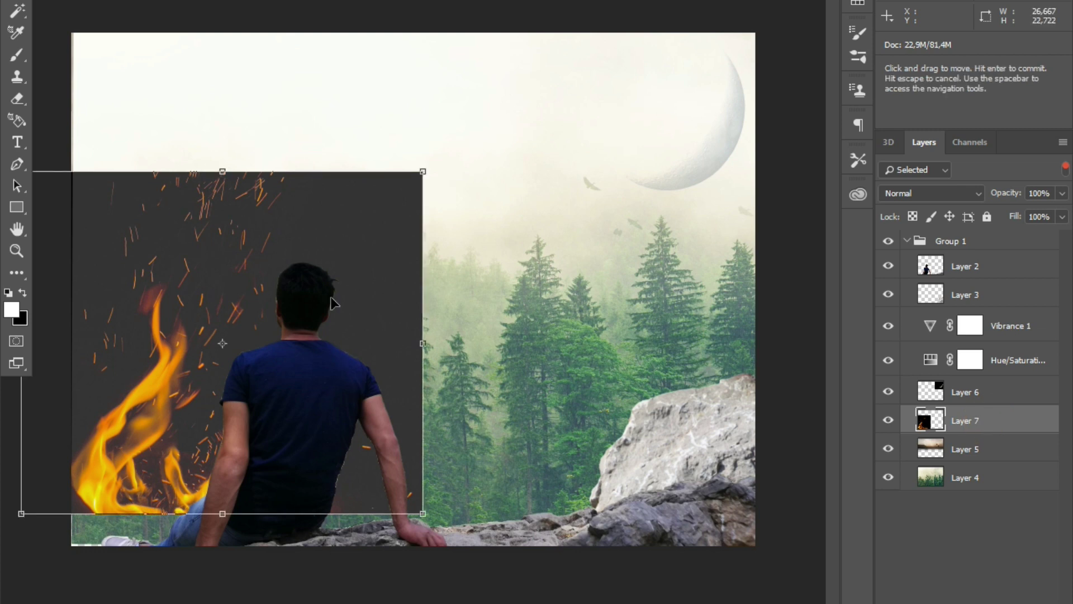
pyautogui.moveTo(331, 303); pyautogui.dragTo(299, 475)
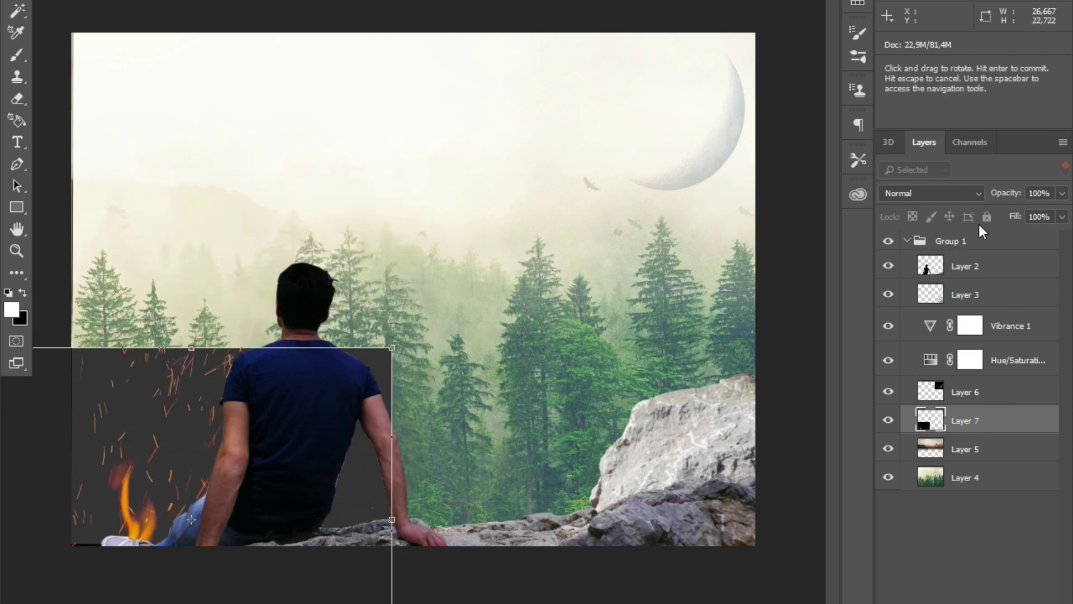
# - Set the fire layer to Screen blending, check its opacity, and commit the transform
pyautogui.click(965, 198)
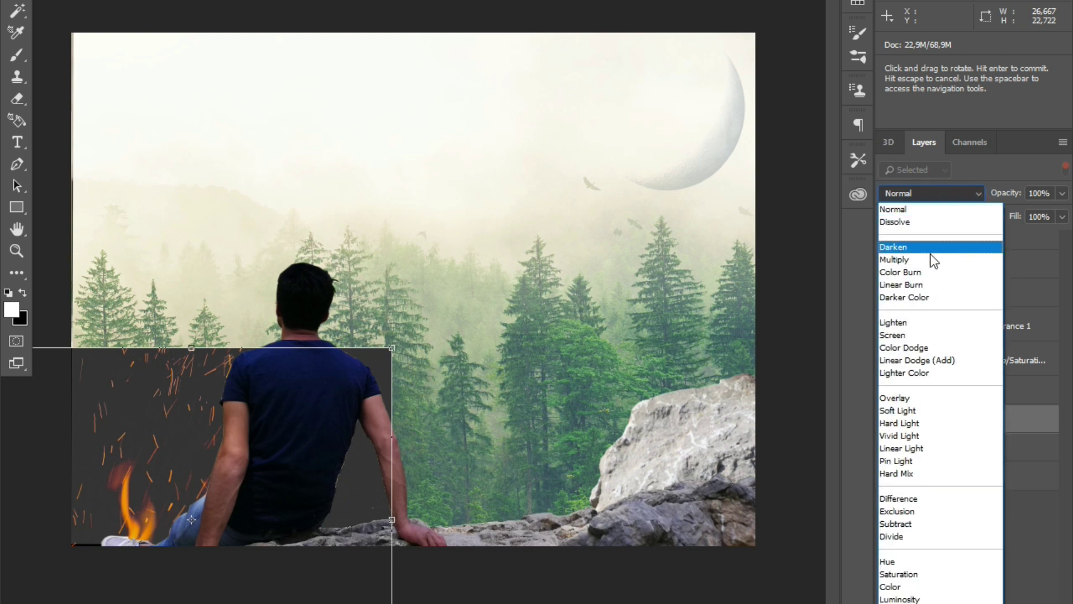
pyautogui.click(913, 323)
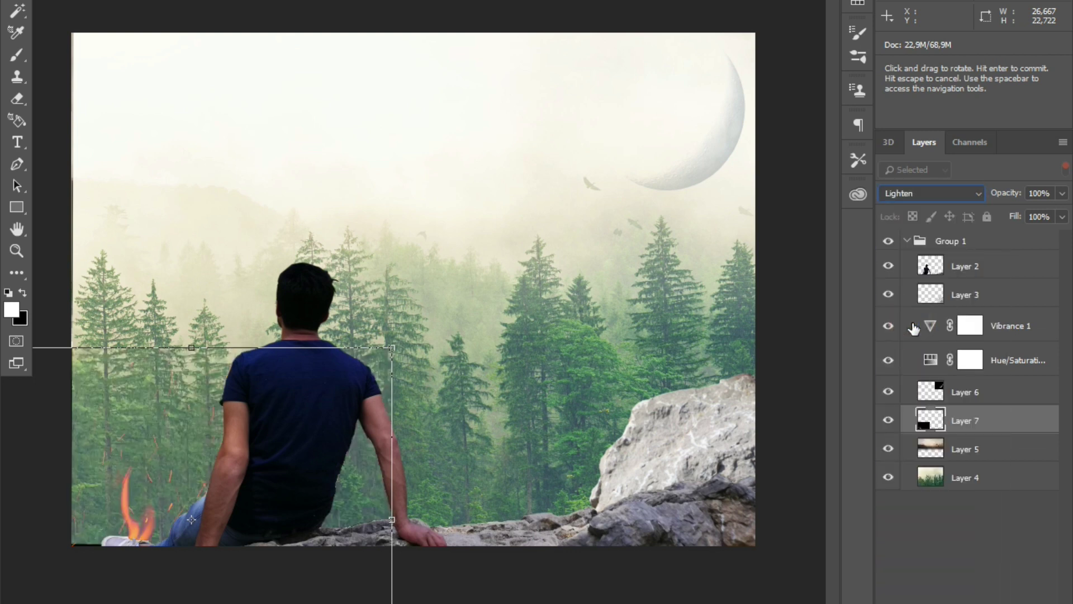
pyautogui.press('Up')
pyautogui.press('Down')
pyautogui.press('Down')
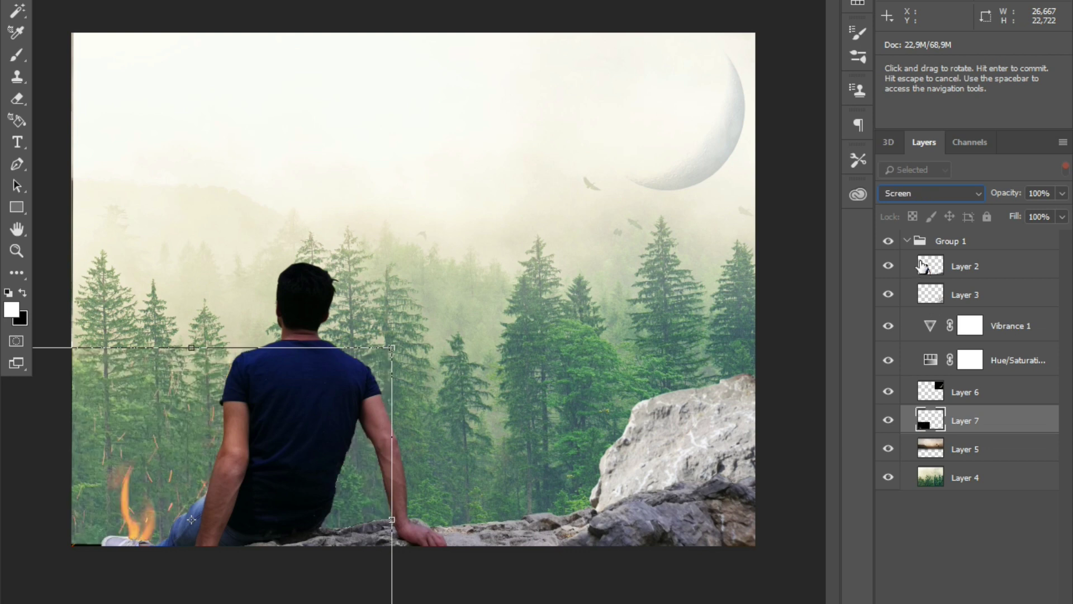
pyautogui.press('Up')
pyautogui.press('Down')
pyautogui.press('Up')
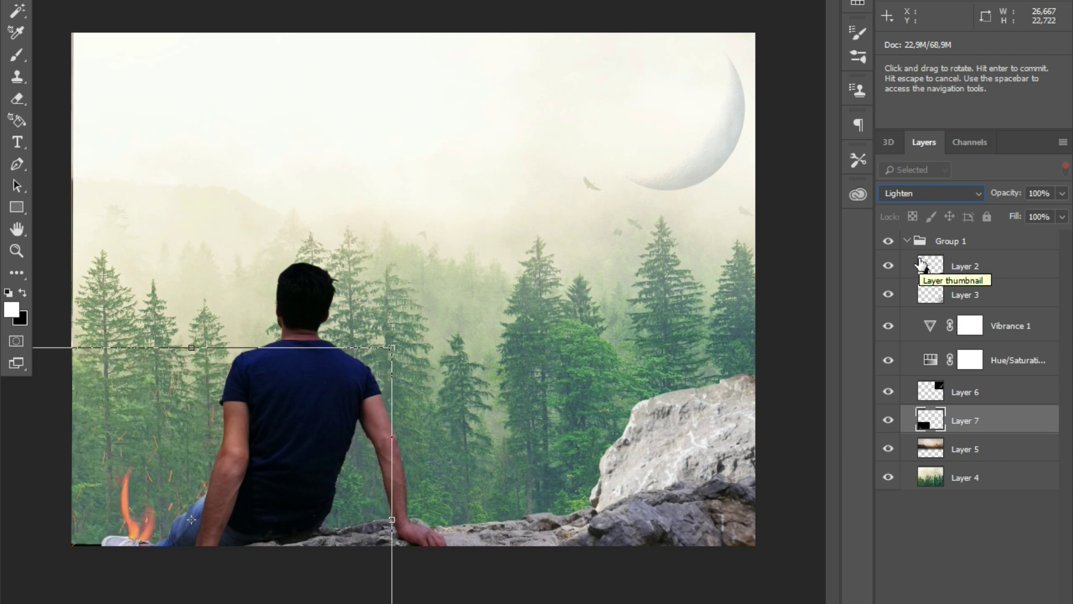
pyautogui.press('Down')
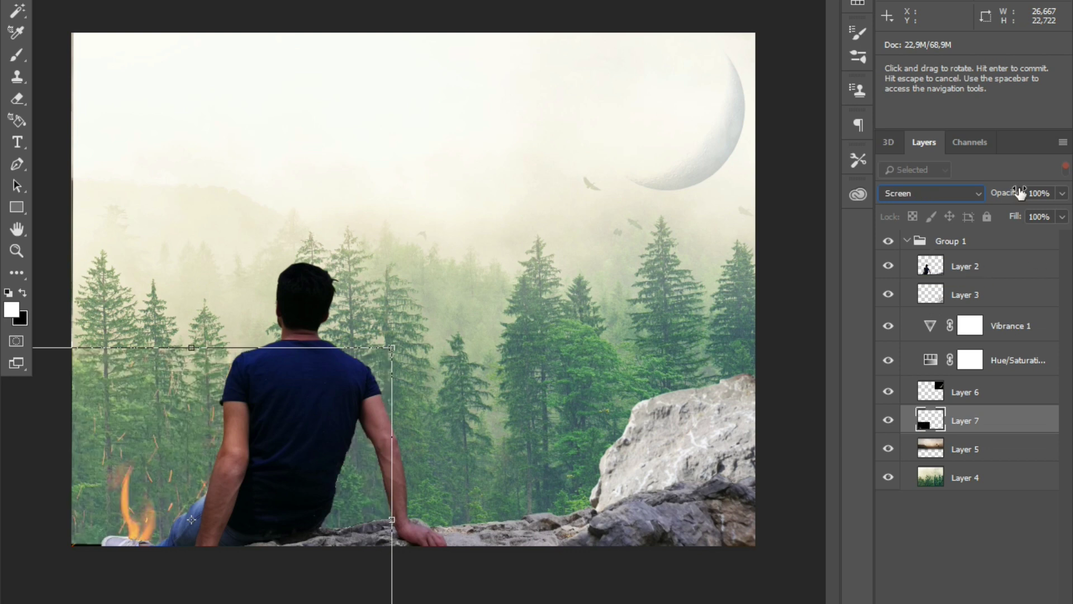
pyautogui.moveTo(1020, 193)
pyautogui.mouseDown()
pyautogui.moveTo(1068, 206)
pyautogui.moveTo(1022, 214)
pyautogui.moveTo(1069, 326)
pyautogui.mouseUp()
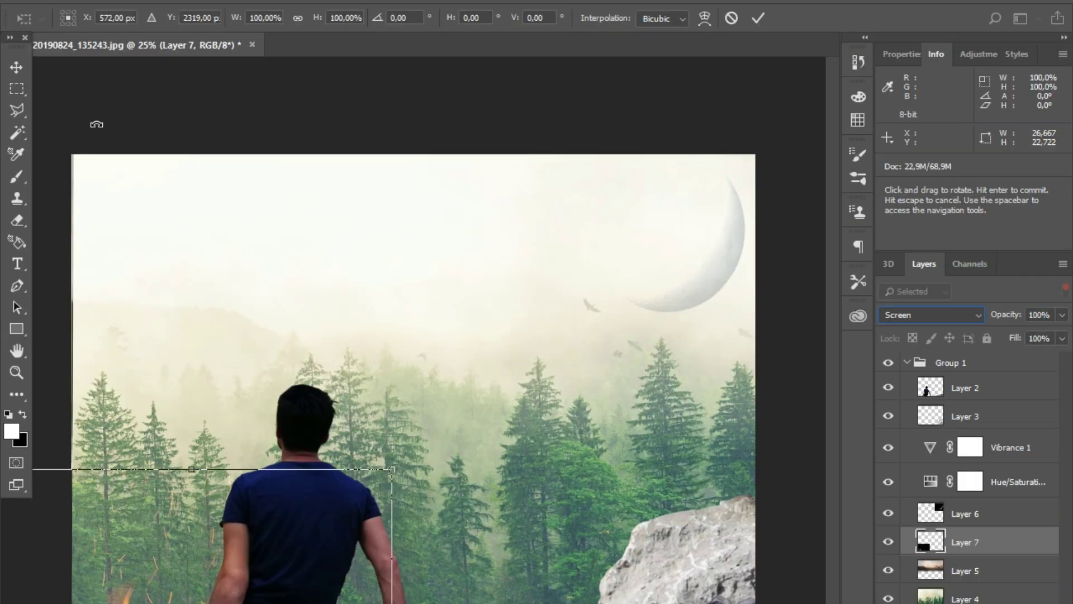
pyautogui.click(759, 19)
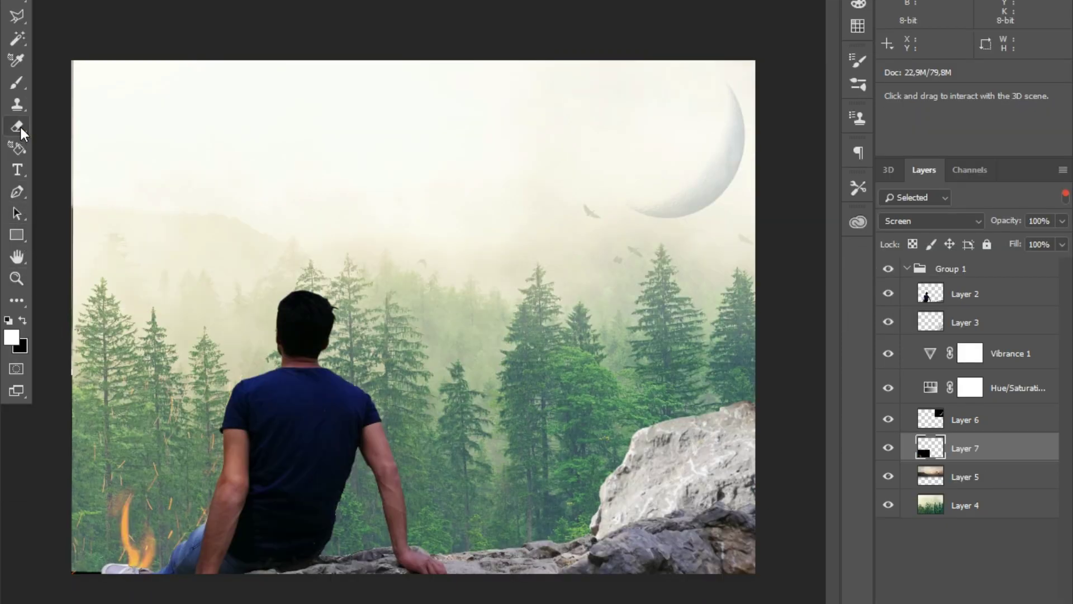
pyautogui.click(19, 126)
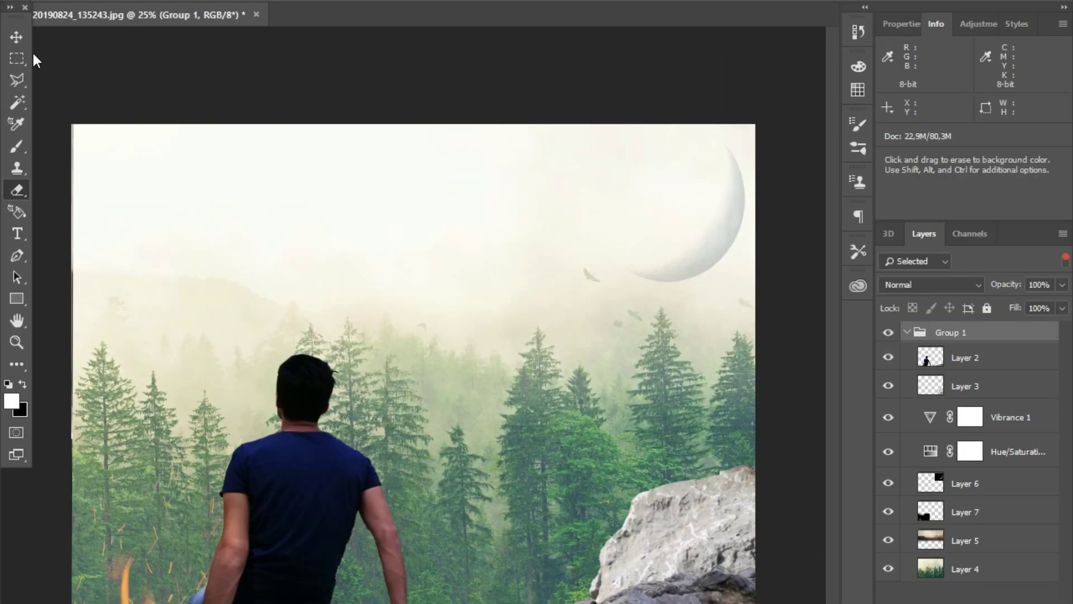
pyautogui.click(16, 36)
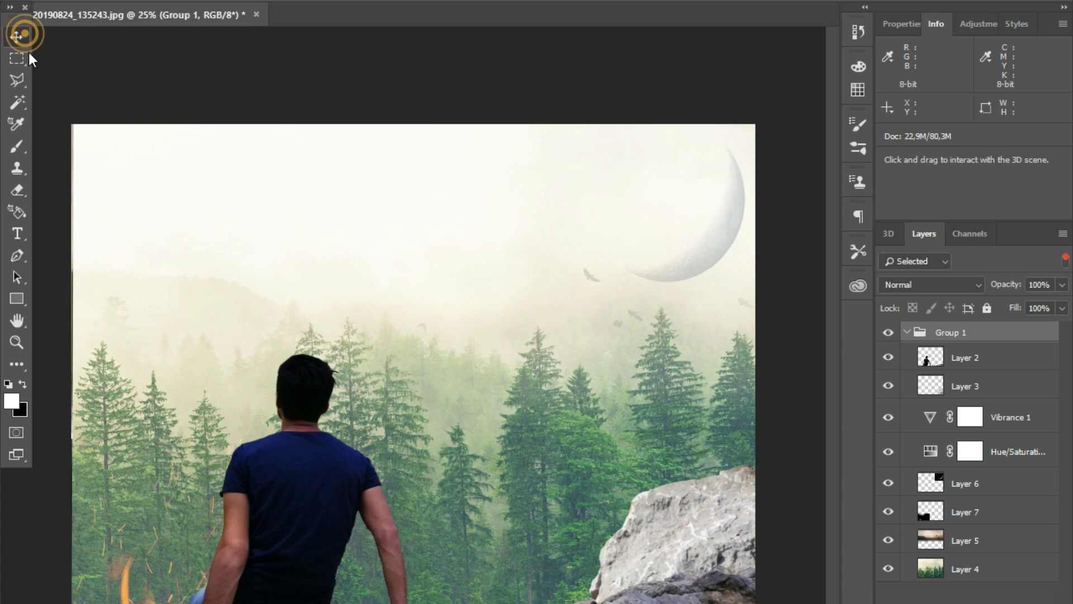
# - Shrink the Layer 7 flames and place them at the man's feet
pyautogui.click(979, 517)
pyautogui.hotkey('ctrl', 't')
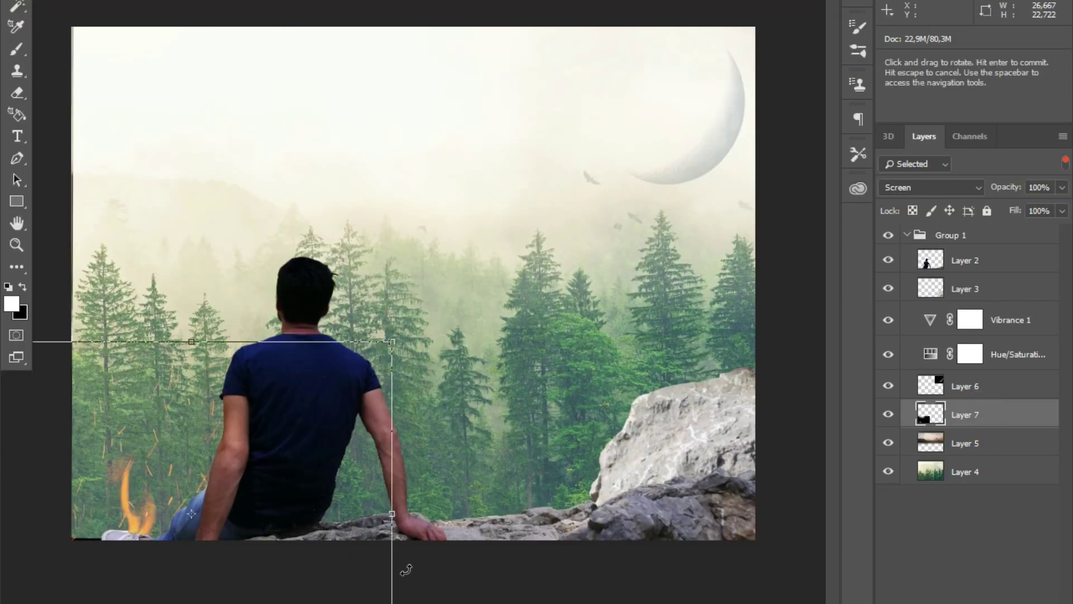
pyautogui.moveTo(391, 570)
pyautogui.mouseDown()
pyautogui.moveTo(373, 404)
pyautogui.moveTo(353, 341)
pyautogui.mouseUp()
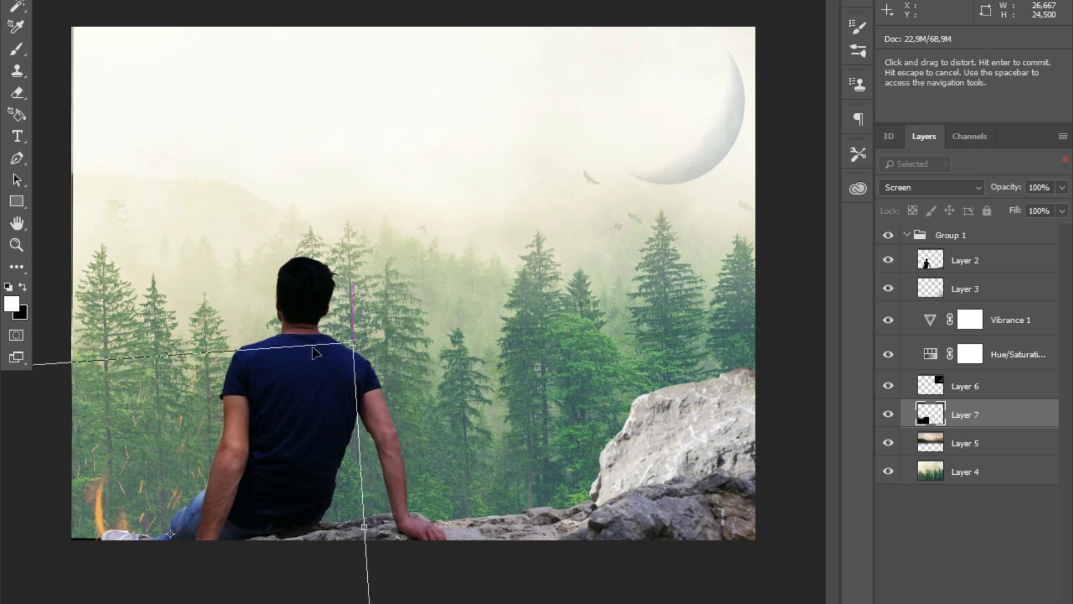
pyautogui.moveTo(286, 426); pyautogui.dragTo(292, 436)
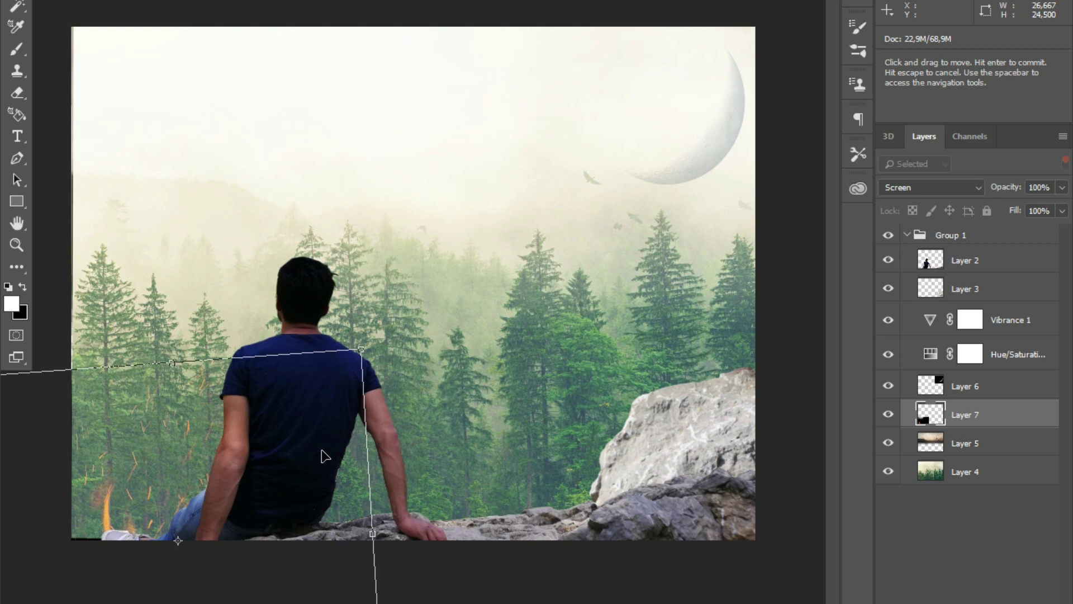
pyautogui.moveTo(315, 441); pyautogui.dragTo(293, 507)
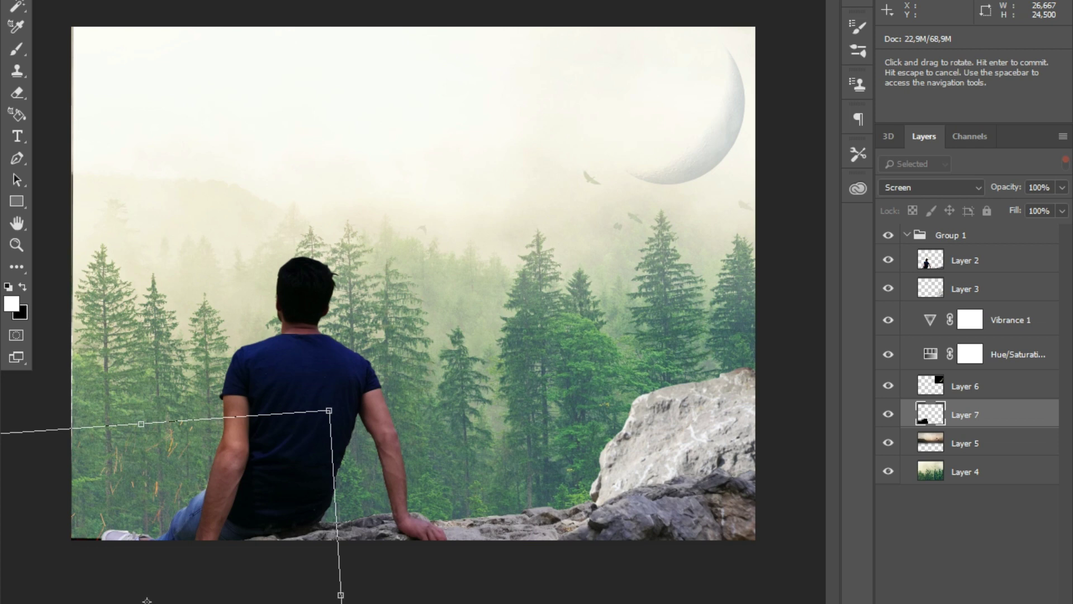
pyautogui.press('Return')
# - Duplicate the fire layer and move the copy up and to the right
pyautogui.hotkey('ctrl', 'j')
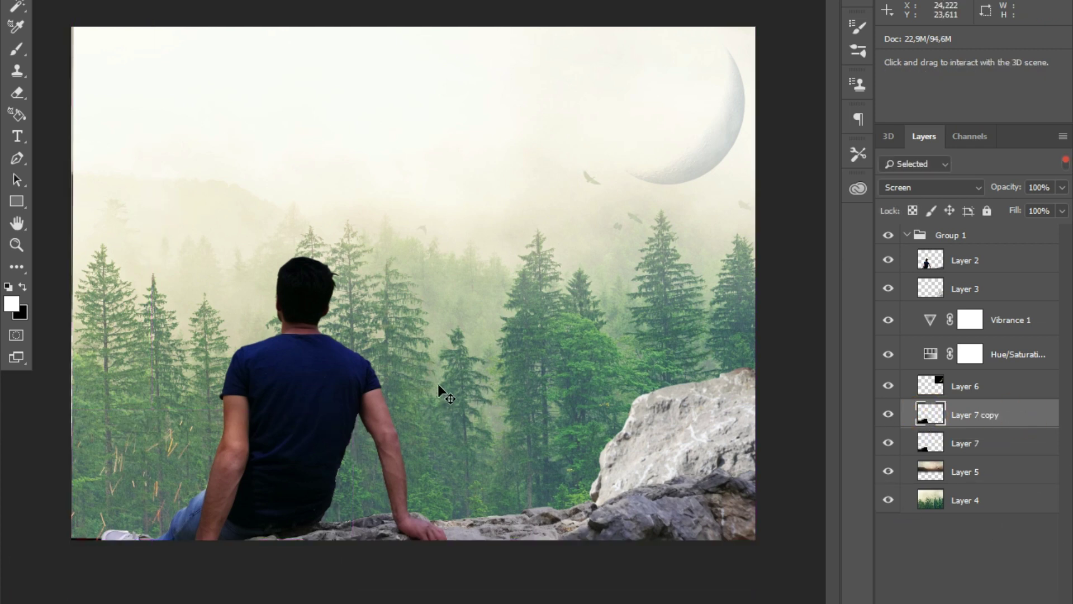
pyautogui.hotkey('ctrl', 't')
pyautogui.moveTo(134, 503)
pyautogui.mouseDown()
pyautogui.moveTo(473, 461)
pyautogui.moveTo(422, 465)
pyautogui.mouseUp()
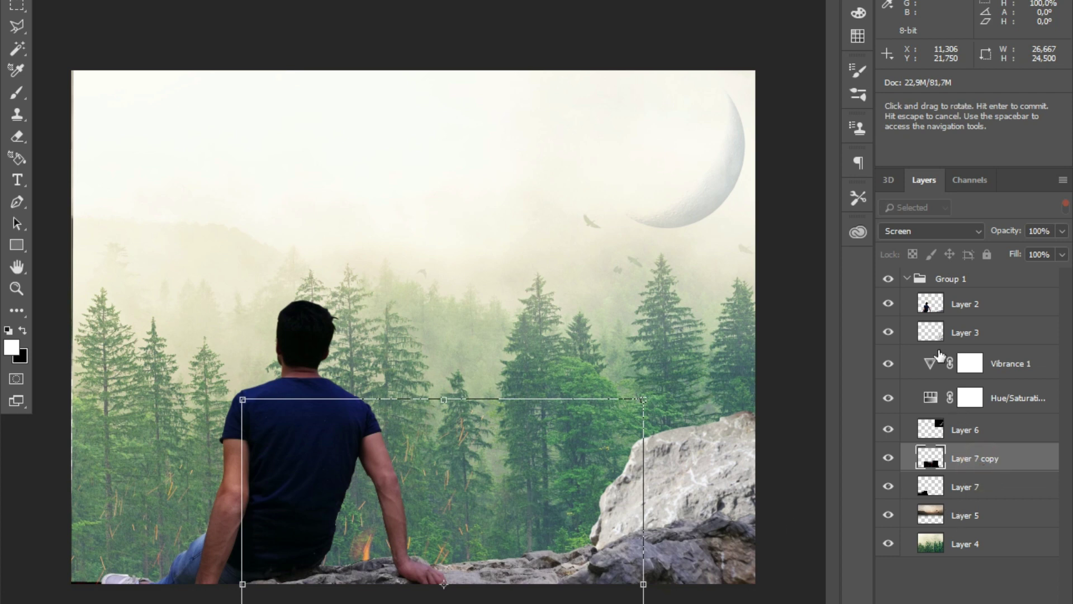
# - Confirm the first fire copy and place a second copy further right on the rocks
pyautogui.press('Return')
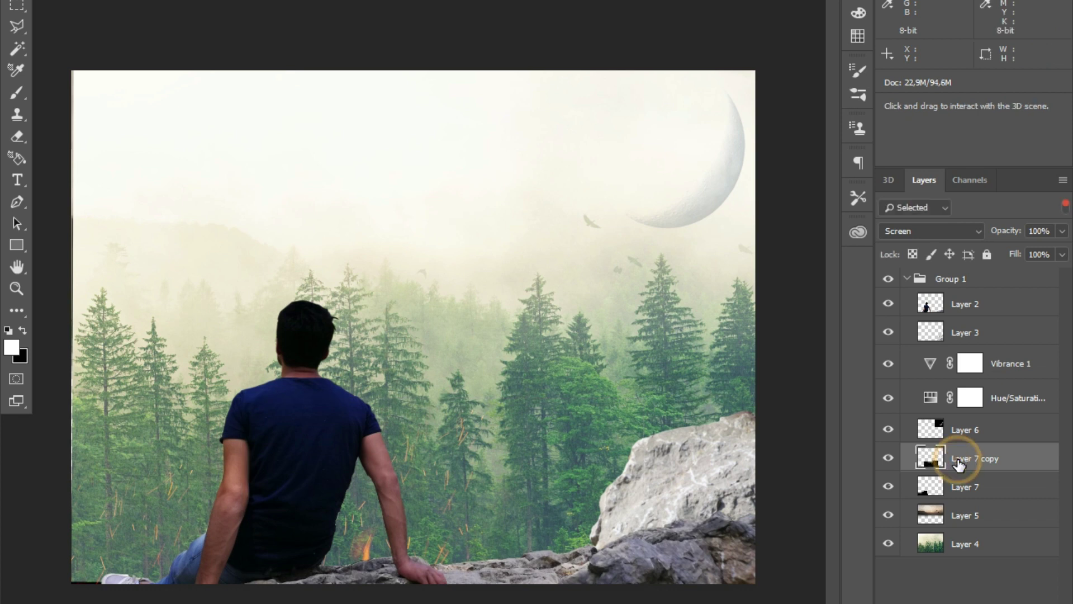
pyautogui.hotkey('ctrl', 'j')
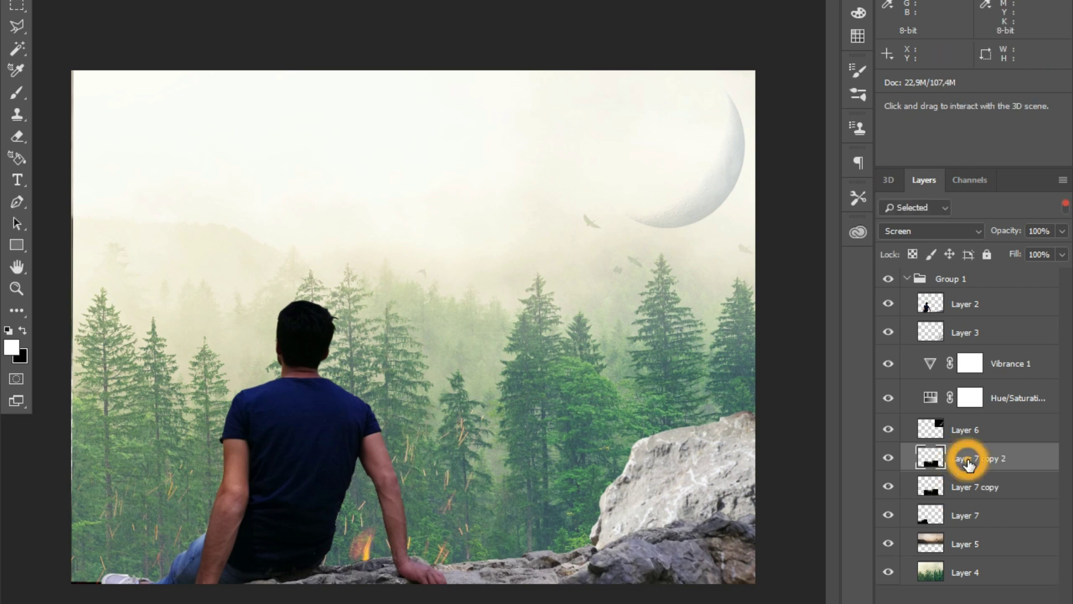
pyautogui.hotkey('ctrl', 't')
pyautogui.moveTo(492, 506)
pyautogui.mouseDown()
pyautogui.moveTo(618, 471)
pyautogui.moveTo(608, 487)
pyautogui.moveTo(664, 510)
pyautogui.mouseUp()
pyautogui.rightClick(618, 471)
pyautogui.press('Escape')
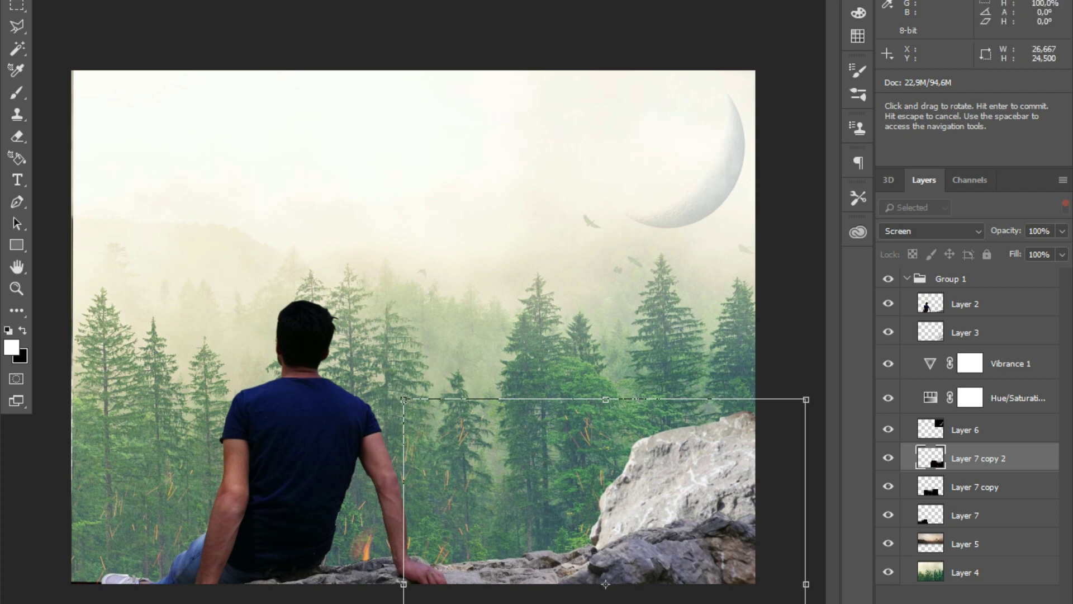
pyautogui.press('Return')
# - Place a third flame copy lower down along the rock
pyautogui.hotkey('ctrl', 'j')
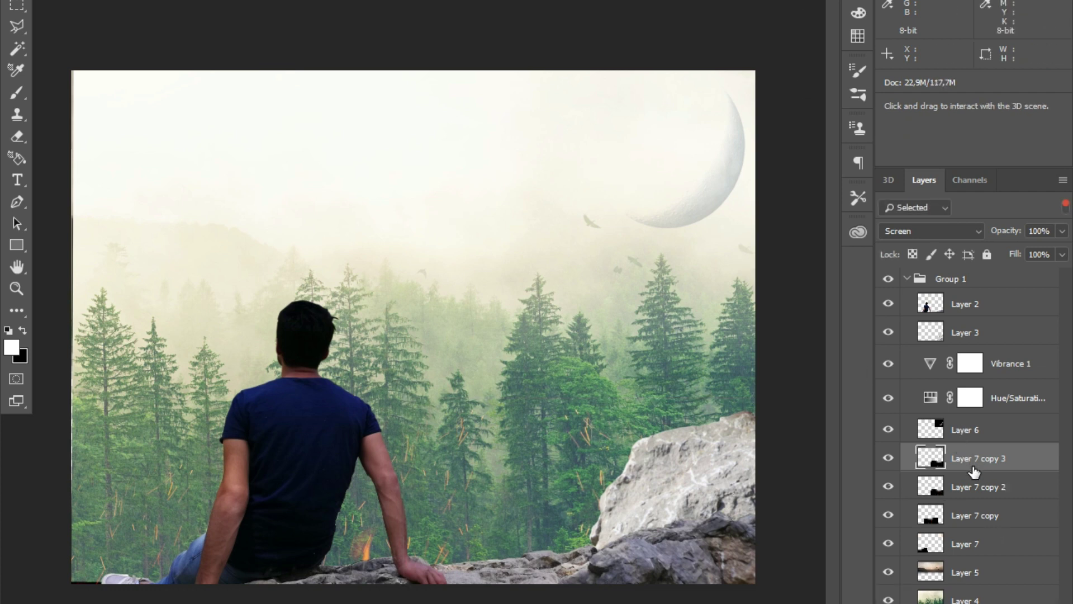
pyautogui.hotkey('ctrl', 't')
pyautogui.moveTo(731, 491); pyautogui.dragTo(641, 534)
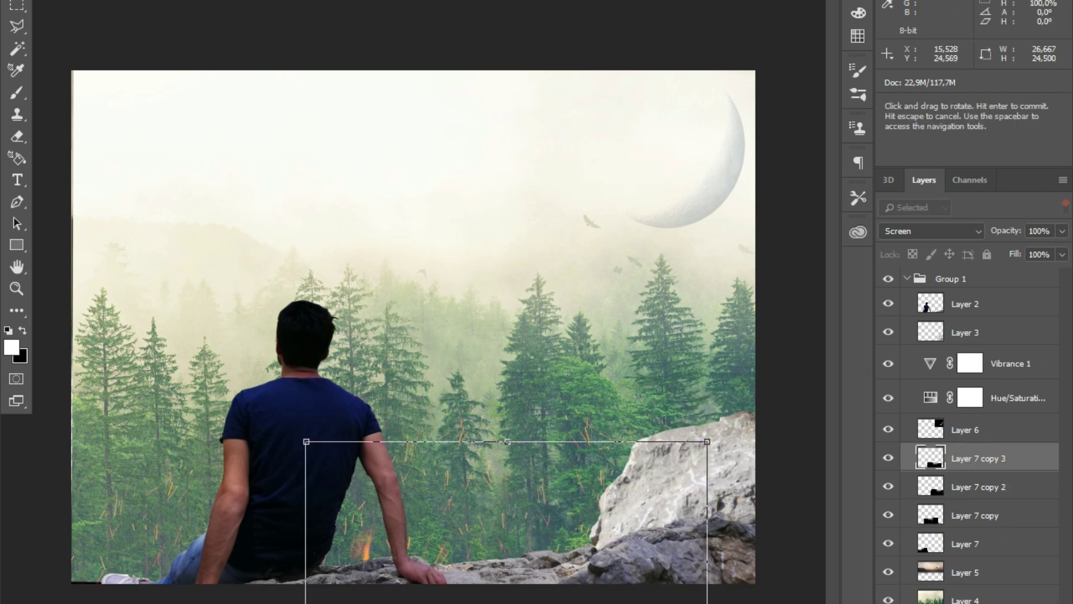
pyautogui.press('Return')
pyautogui.press('e')
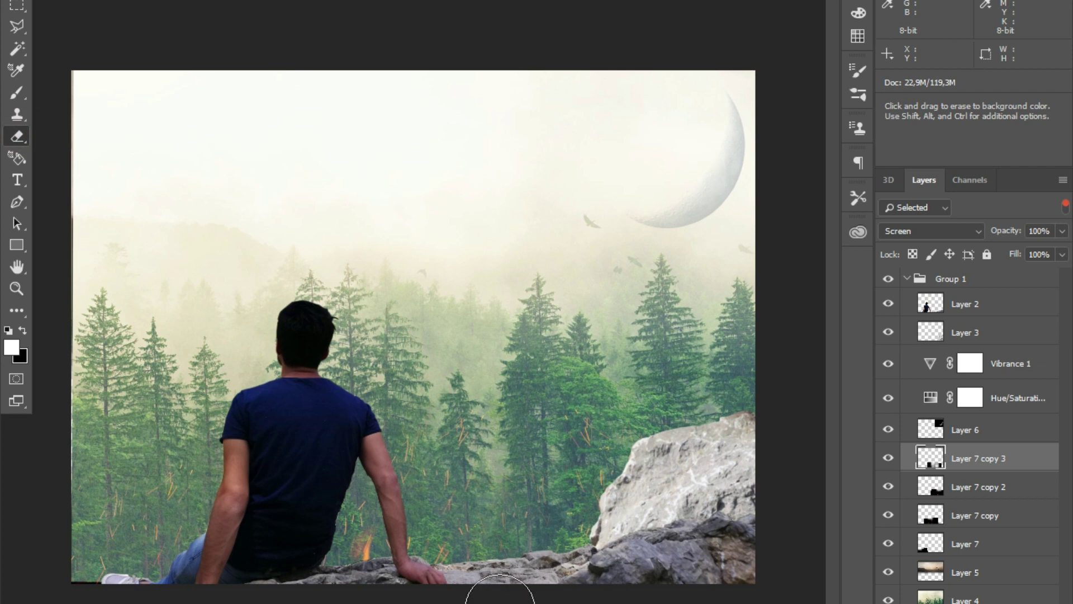
# - Duplicate Layer 7 copy and set the new flame atop the right-hand boulder
pyautogui.click(984, 517)
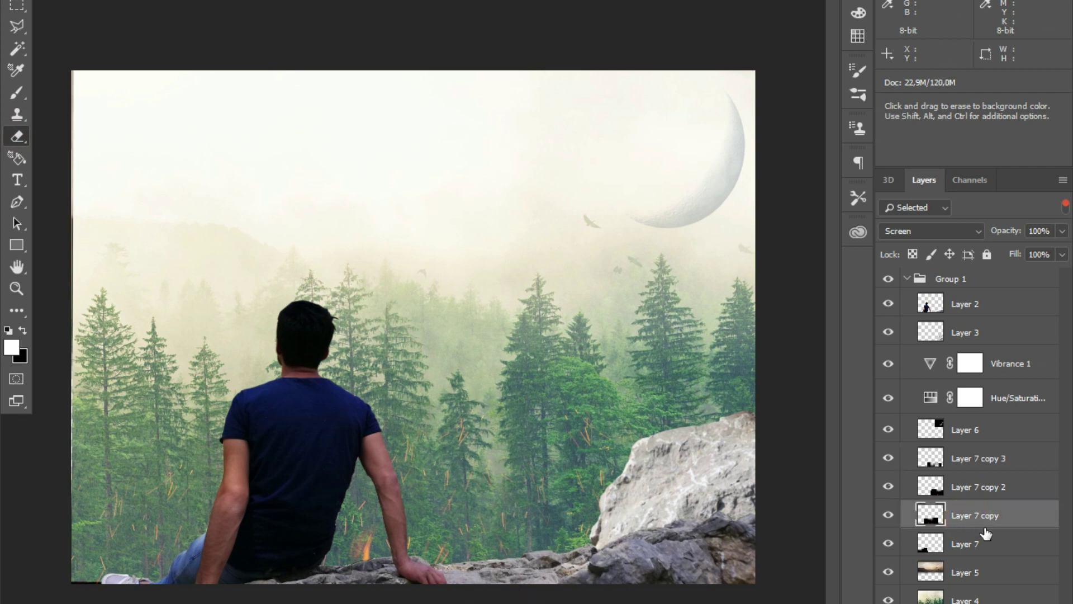
pyautogui.hotkey('ctrl', 'j')
pyautogui.hotkey('ctrl', 't')
pyautogui.moveTo(521, 515); pyautogui.dragTo(820, 392)
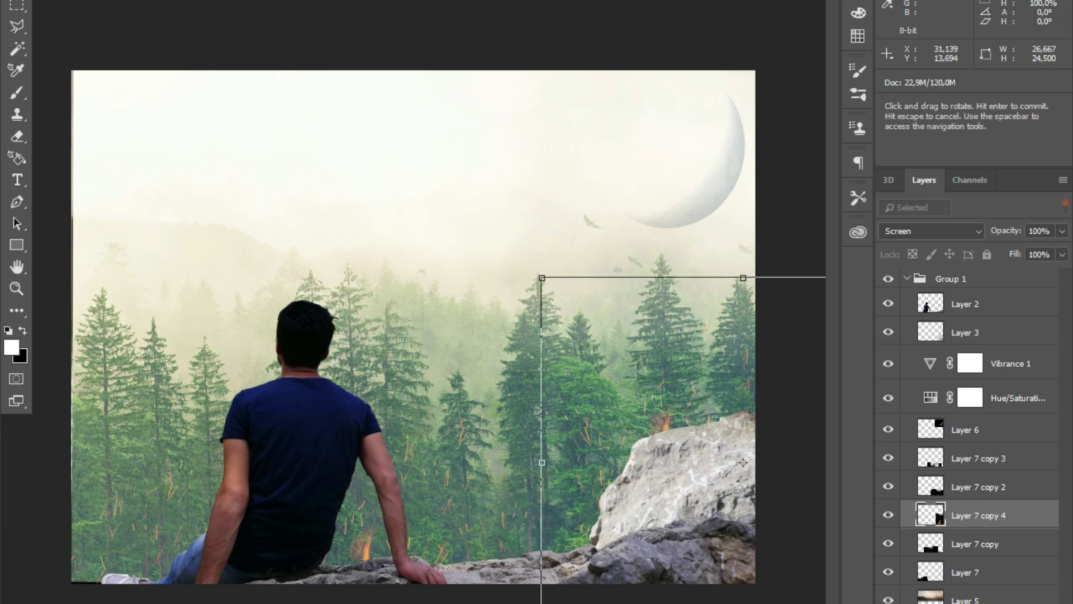
pyautogui.press('Return')
pyautogui.press('e')
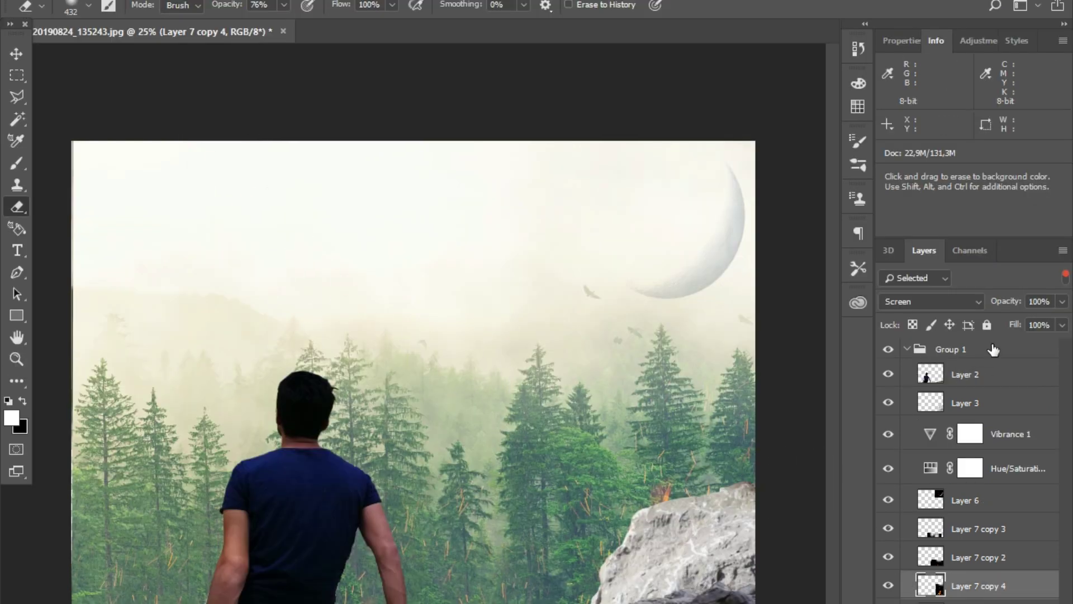
# - Start transforming Group 1 and zoom out until the whole transform frame is visible
pyautogui.click(993, 349)
pyautogui.hotkey('ctrl', 't')
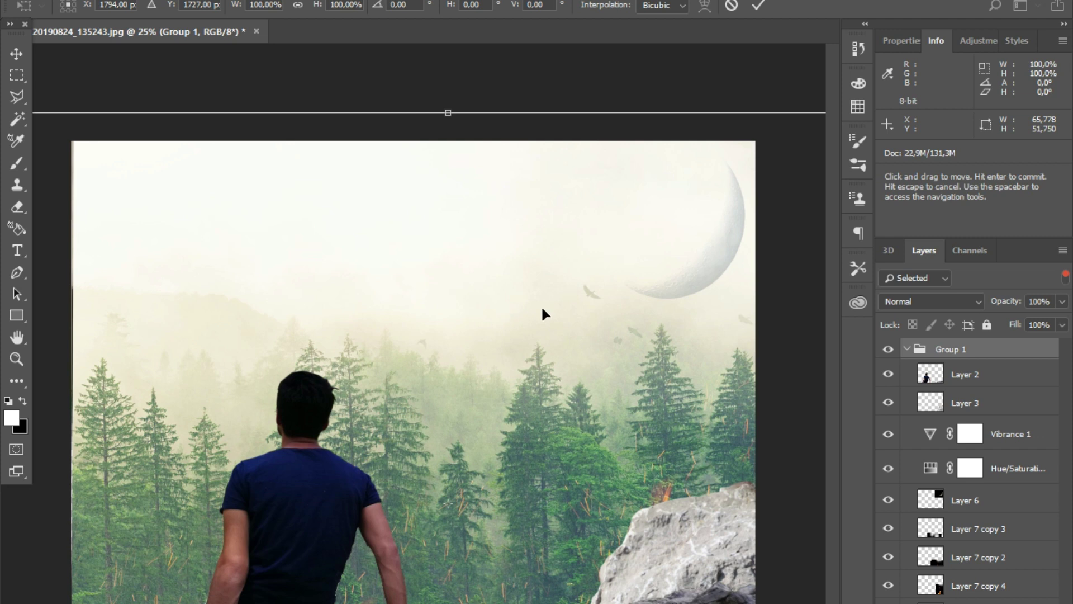
pyautogui.hotkey('ctrl', '-')
pyautogui.hotkey('ctrl', '-')
pyautogui.hotkey('ctrl', '+')
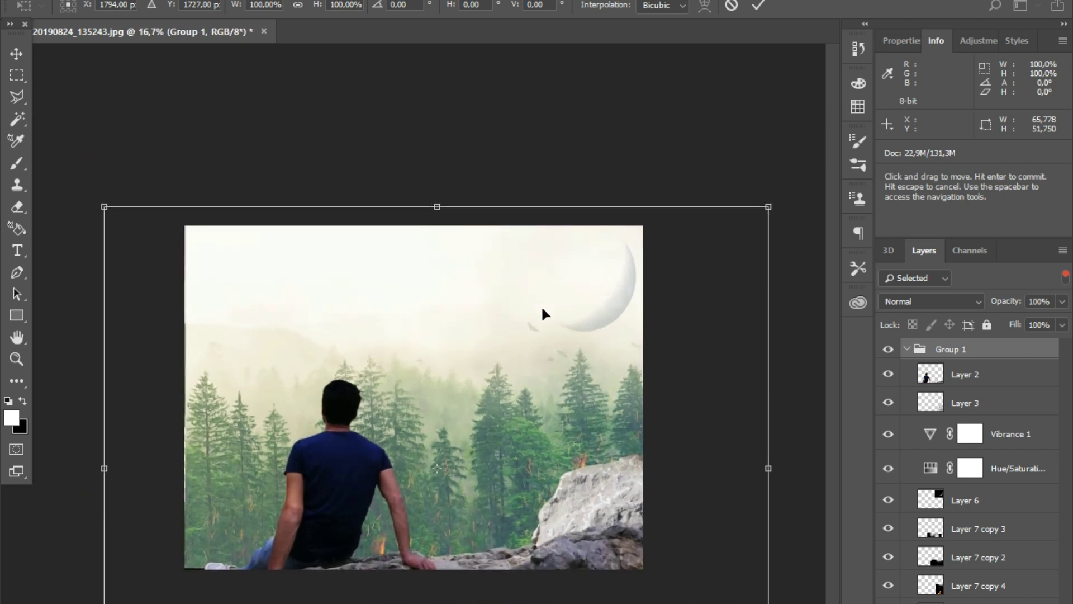
pyautogui.hotkey('ctrl', '+')
pyautogui.hotkey('ctrl', '+')
pyautogui.moveTo(271, 409); pyautogui.dragTo(572, 418)
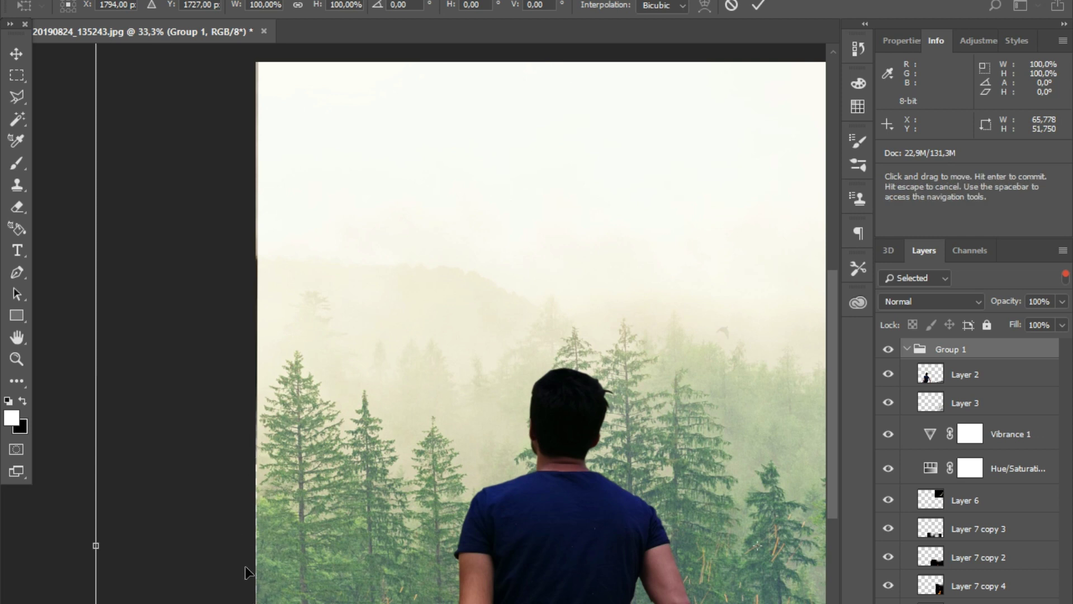
pyautogui.moveTo(342, 127); pyautogui.dragTo(302, 370)
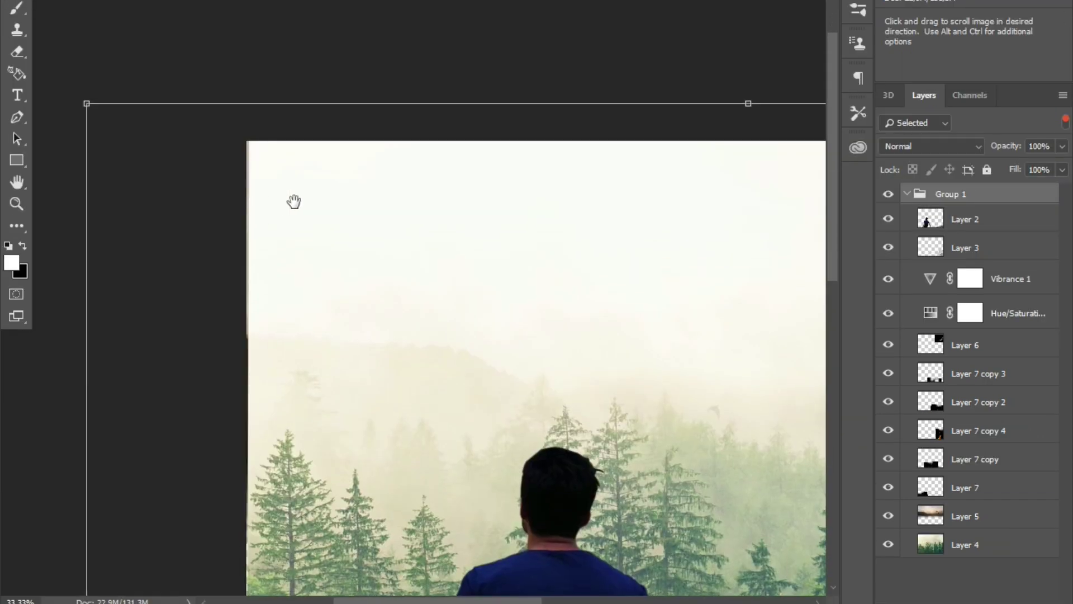
pyautogui.hotkey('ctrl', '0')
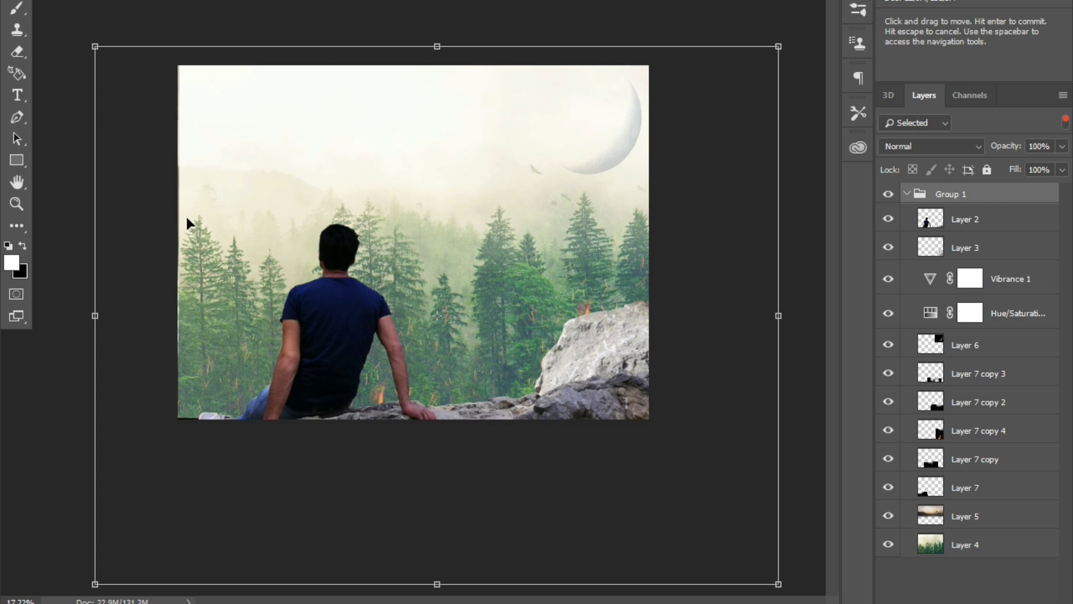
# - Enlarge and shift the composite so it fills the canvas edge to edge, then commit
pyautogui.moveTo(95, 66); pyautogui.dragTo(88, 60)
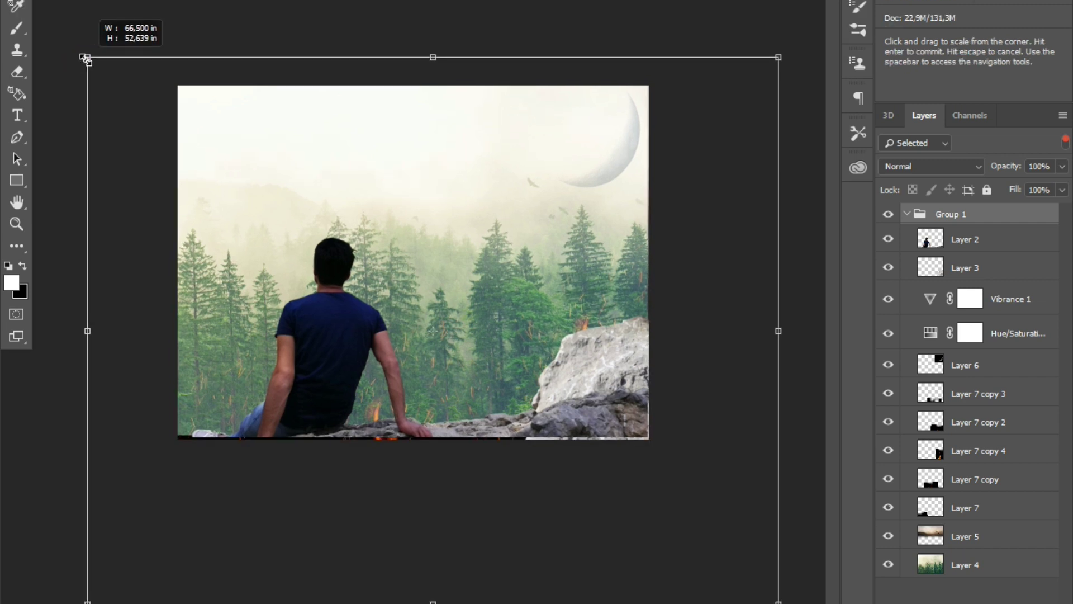
pyautogui.moveTo(379, 283); pyautogui.dragTo(379, 290)
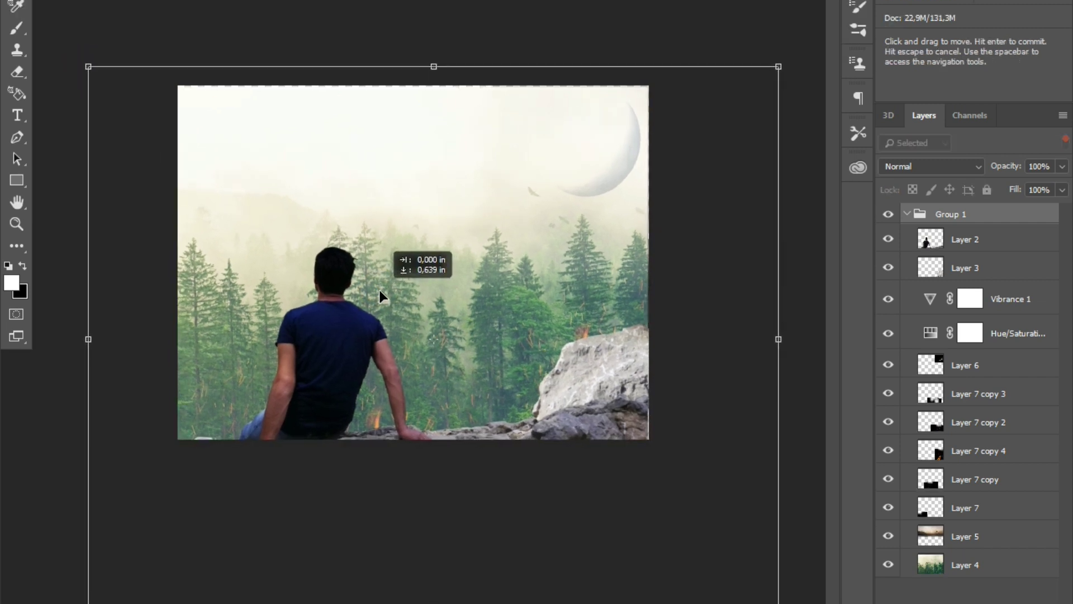
pyautogui.moveTo(778, 66); pyautogui.dragTo(788, 61)
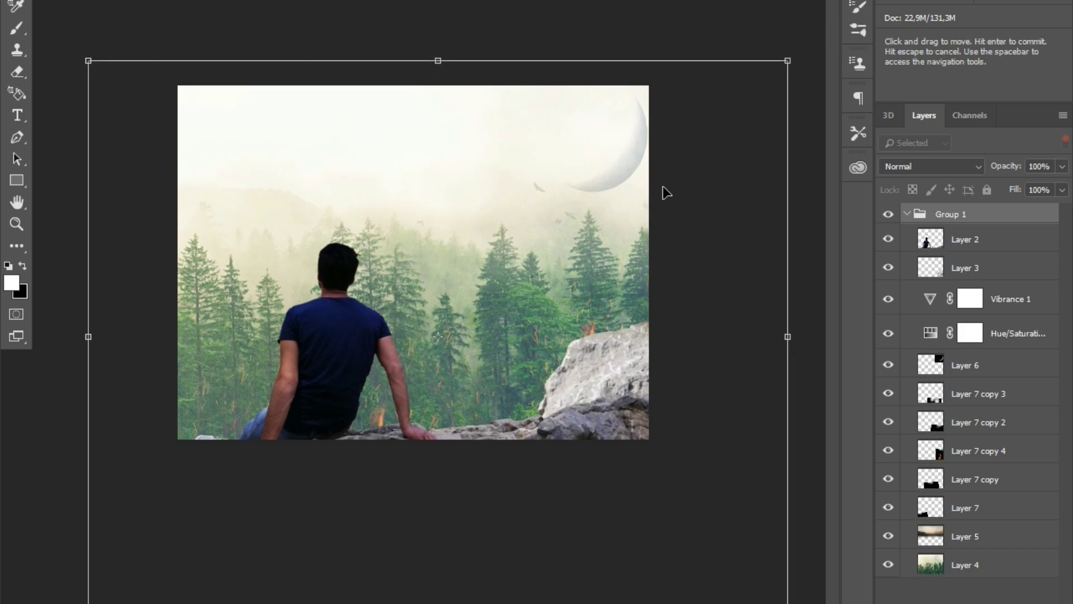
pyautogui.moveTo(663, 186); pyautogui.dragTo(669, 186)
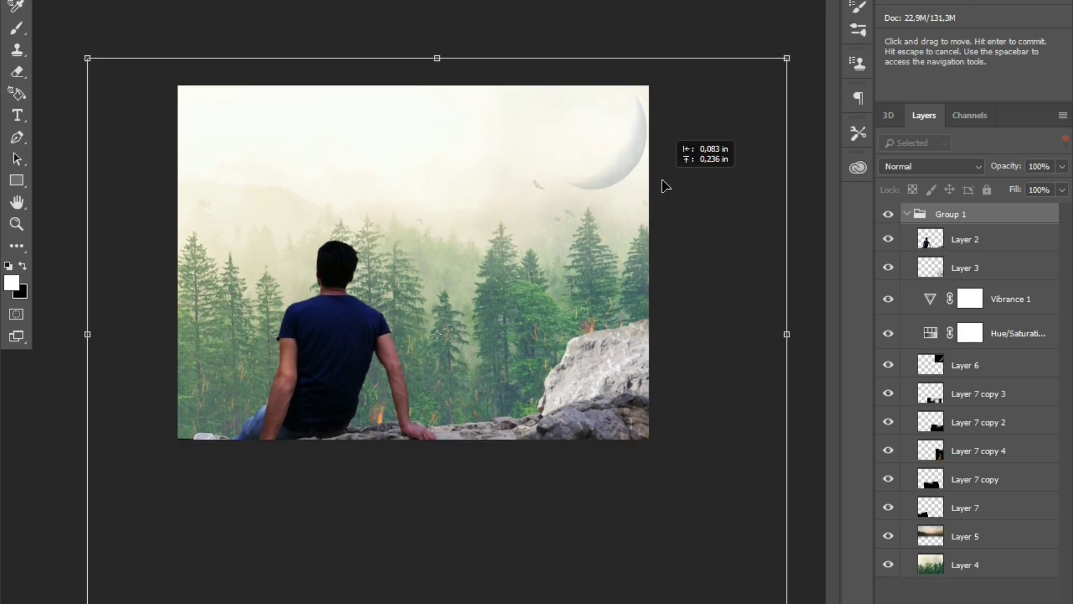
pyautogui.hotkey('ctrl', '+')
pyautogui.scroll(-3, 276, 318)
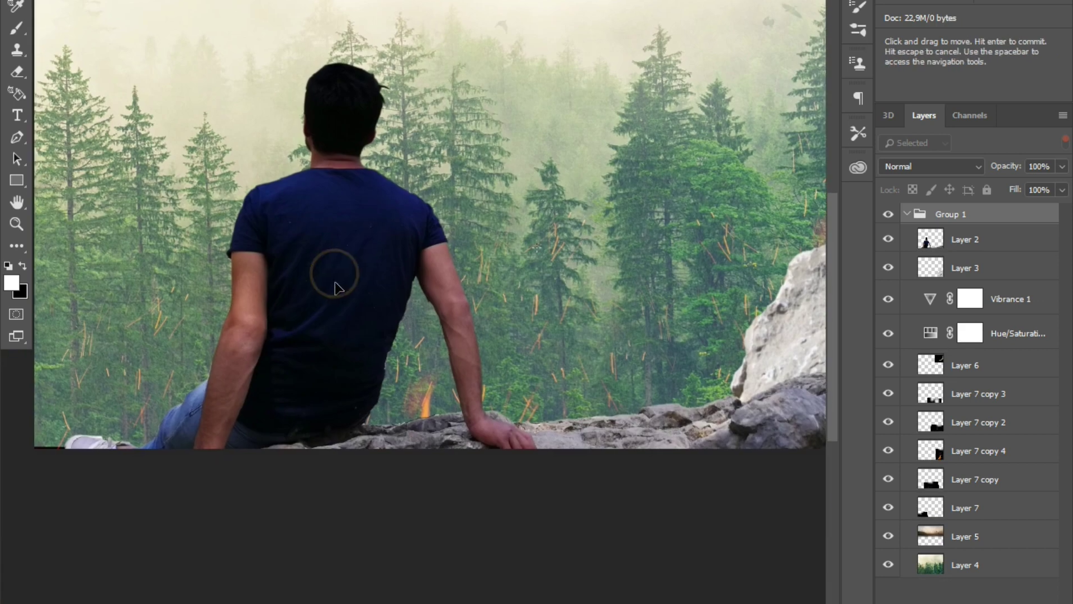
pyautogui.moveTo(335, 276)
pyautogui.mouseDown()
pyautogui.moveTo(339, 290)
pyautogui.moveTo(339, 276)
pyautogui.mouseUp()
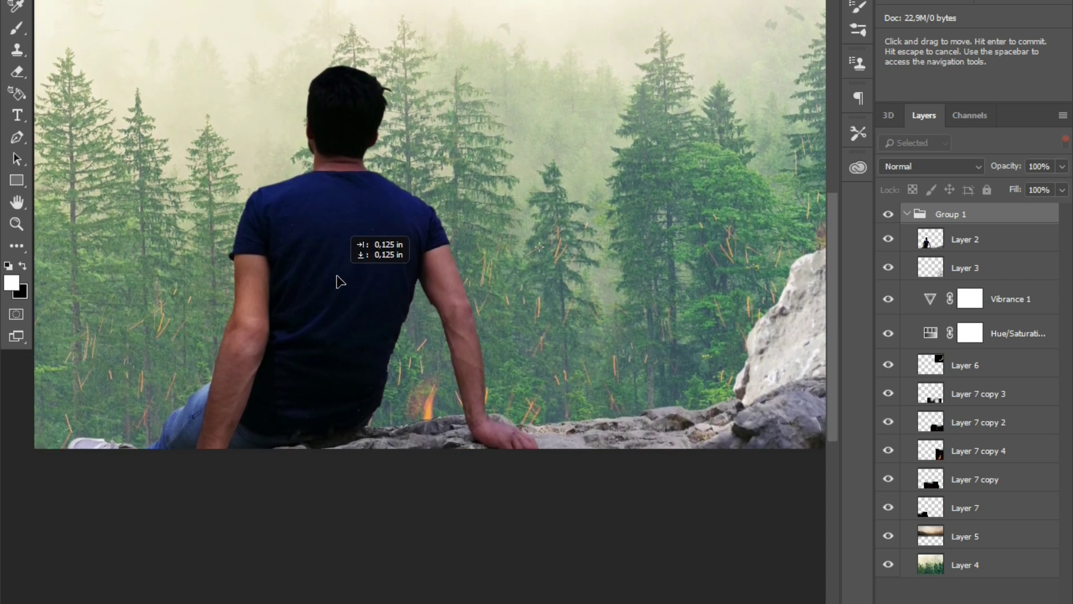
pyautogui.moveTo(339, 276); pyautogui.dragTo(339, 276)
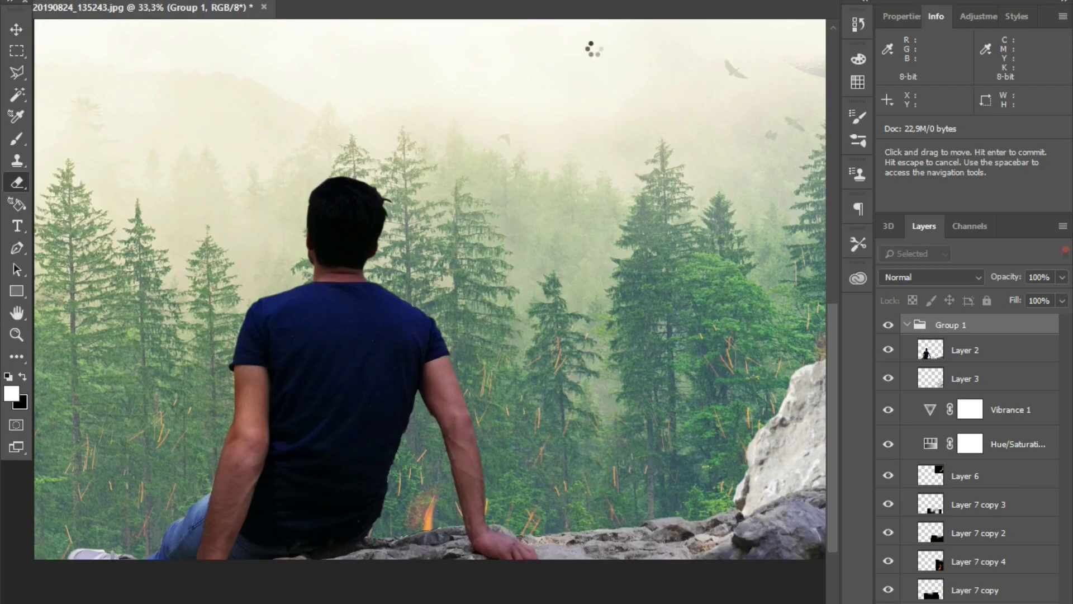
pyautogui.press('Return')
pyautogui.scroll(-2, 623, 158)
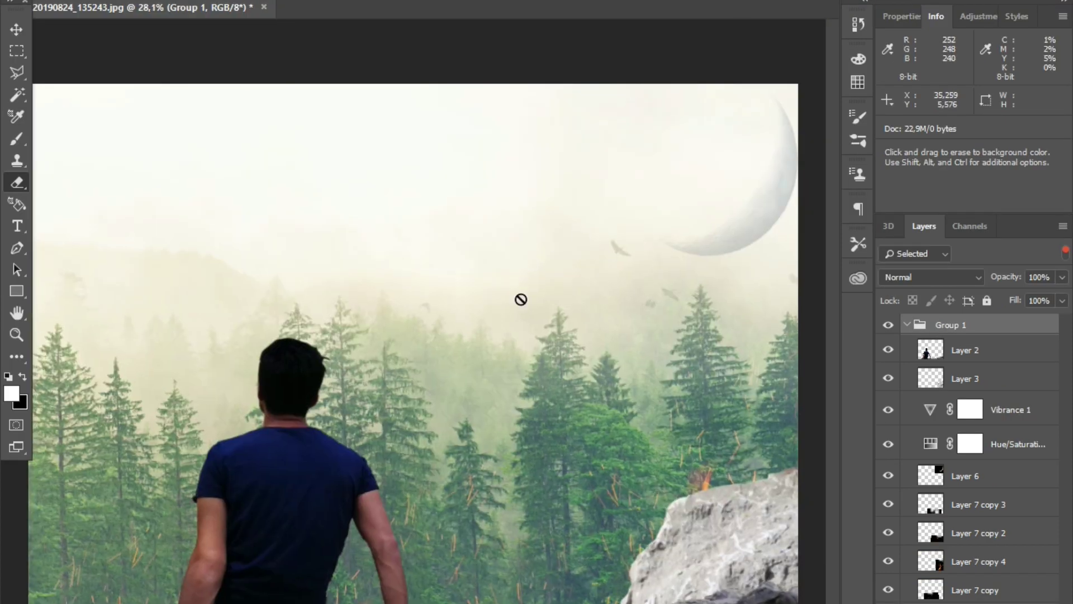
pyautogui.scroll(-1, 330, 402)
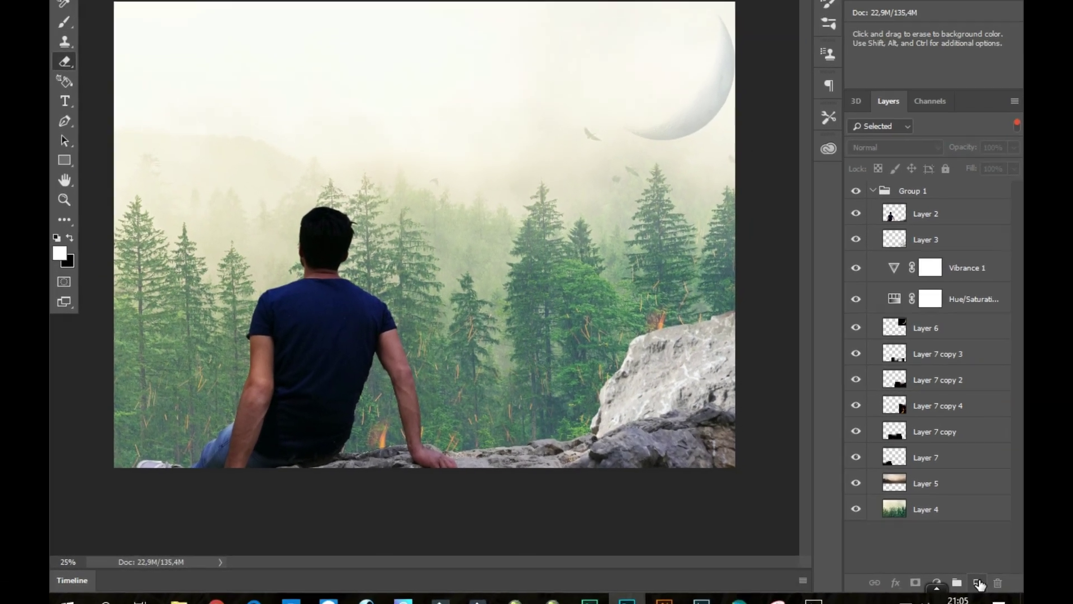
# - Add a blank layer and place it between Layer 2 and Layer 3
pyautogui.click(959, 583)
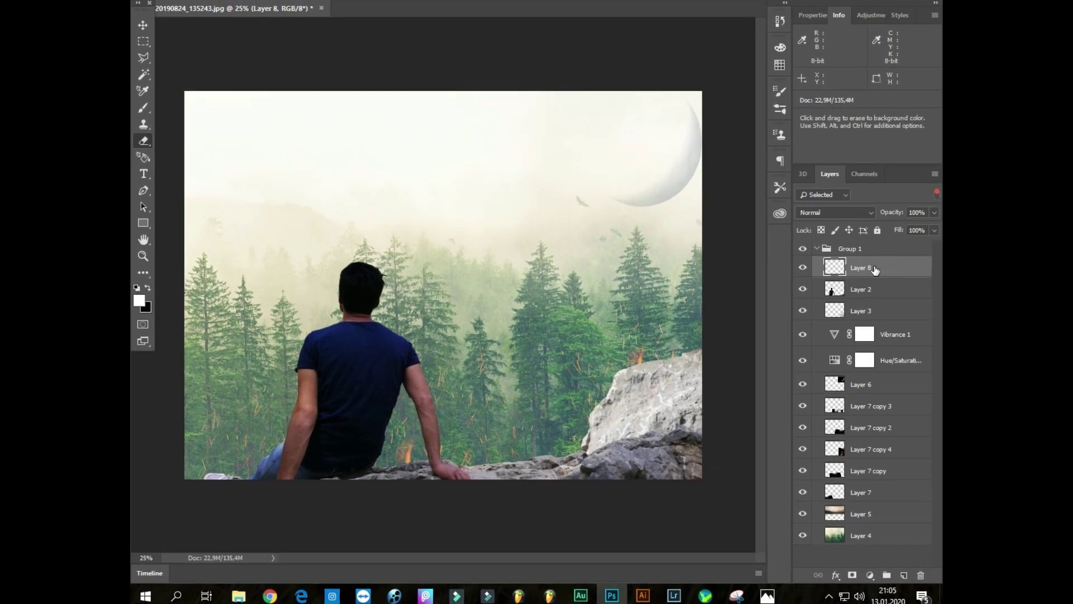
pyautogui.moveTo(859, 283); pyautogui.dragTo(831, 551)
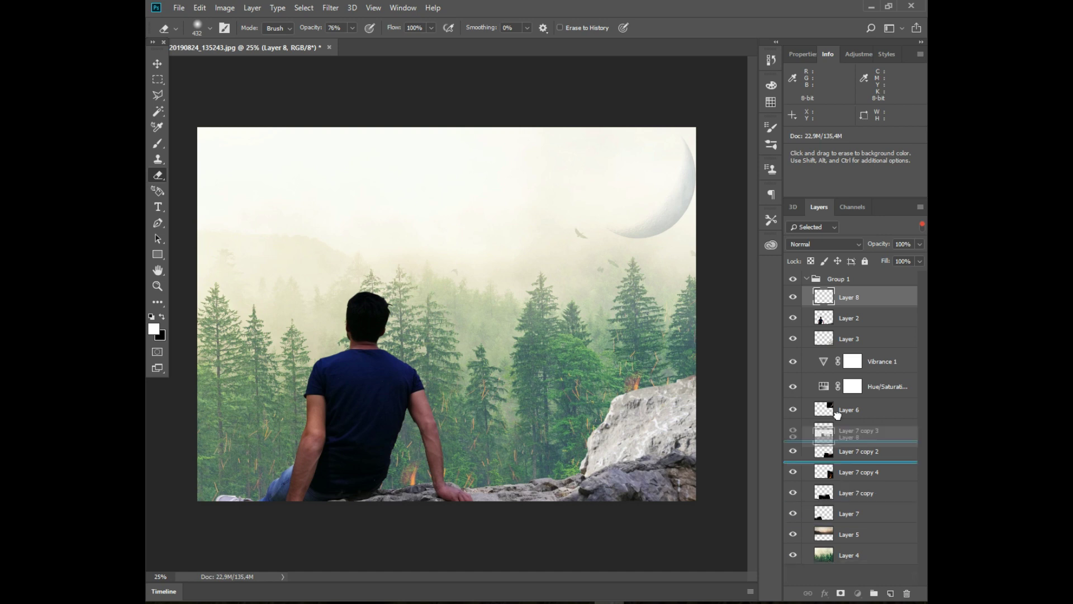
pyautogui.moveTo(831, 552)
pyautogui.mouseDown()
pyautogui.moveTo(822, 326)
pyautogui.moveTo(833, 331)
pyautogui.mouseUp()
pyautogui.click(845, 325)
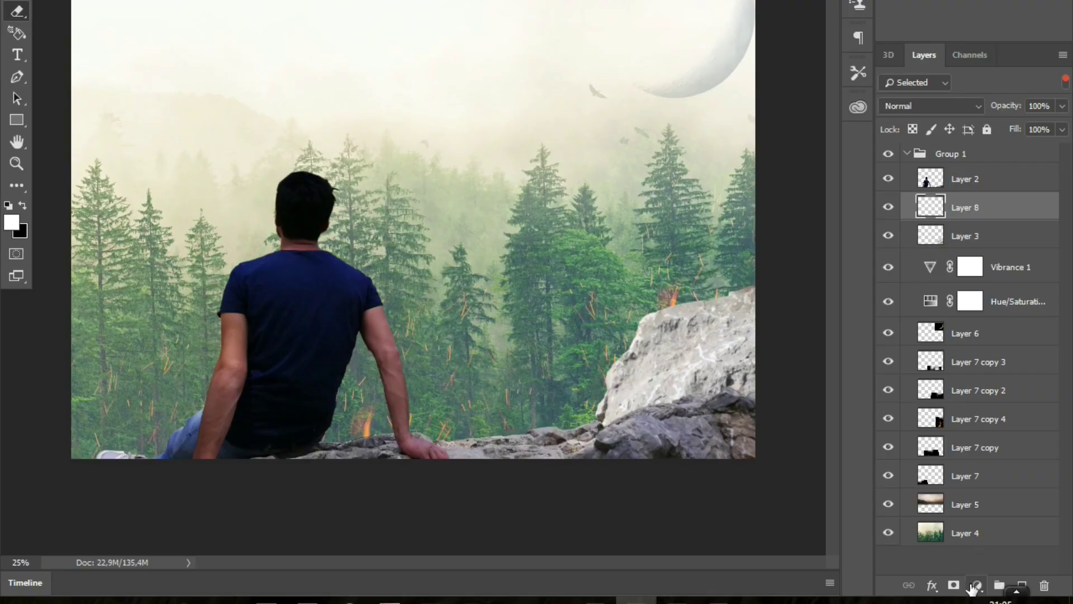
# - Add a trial Vibrance adjustment, reset it to 0, then delete it
pyautogui.click(977, 585)
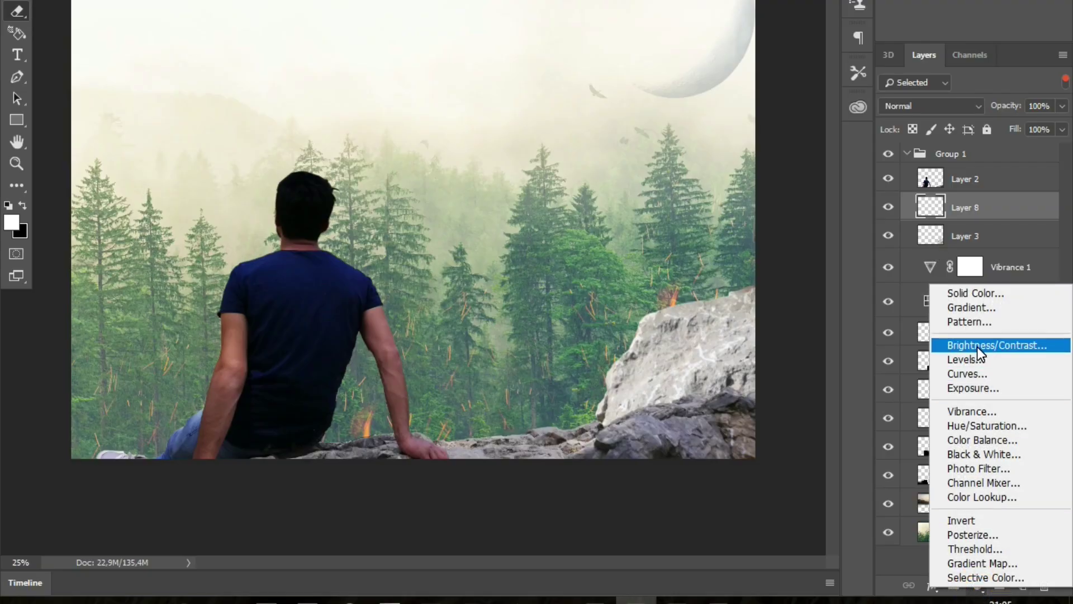
pyautogui.click(977, 412)
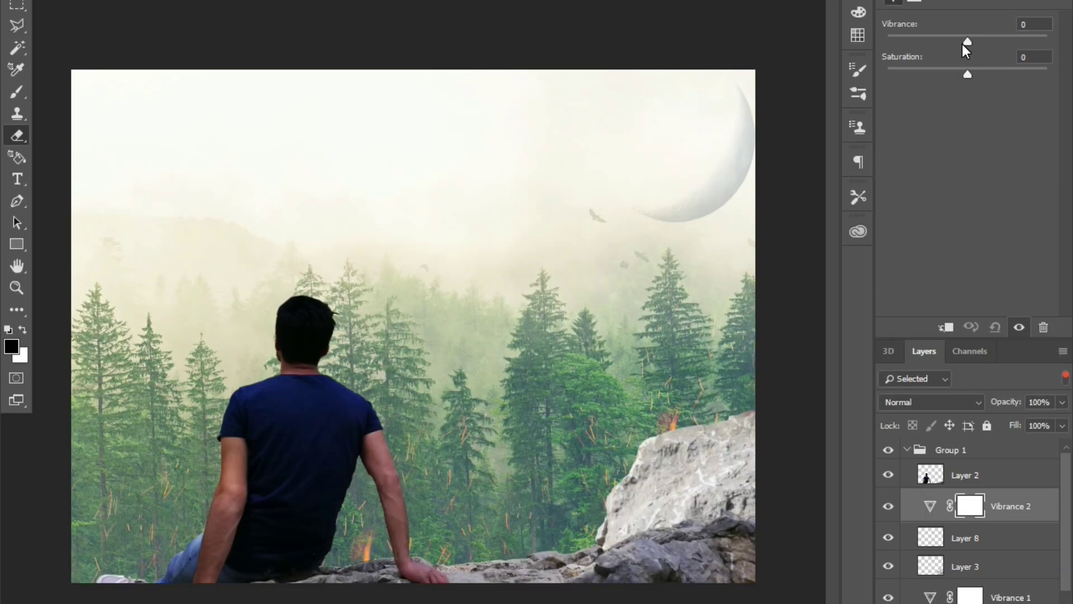
pyautogui.moveTo(965, 43)
pyautogui.mouseDown()
pyautogui.moveTo(947, 50)
pyautogui.moveTo(965, 56)
pyautogui.mouseUp()
pyautogui.hotkey('ctrl', 'z')
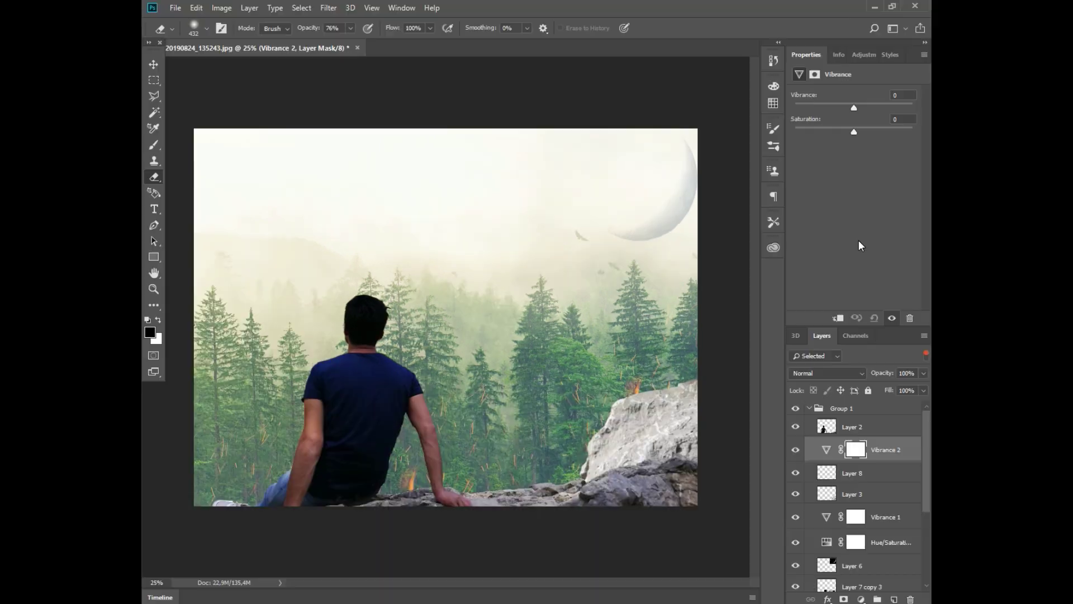
pyautogui.press('Delete')
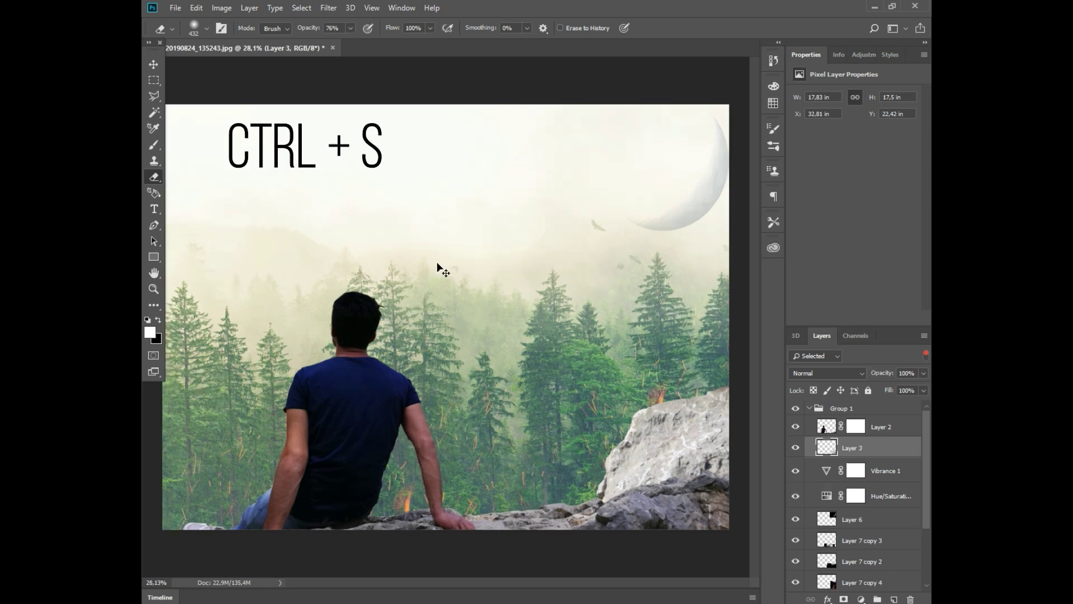
# - Save the composite to Masaüstü as a JPEG at maximum quality 12
pyautogui.hotkey('ctrl', 's')
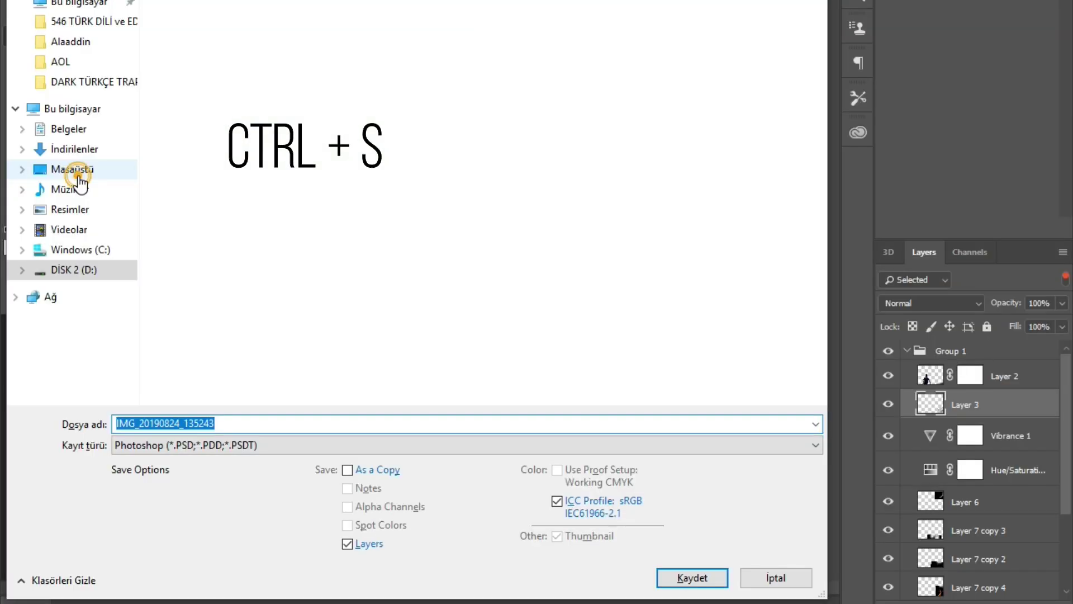
pyautogui.click(201, 275)
pyautogui.click(254, 445)
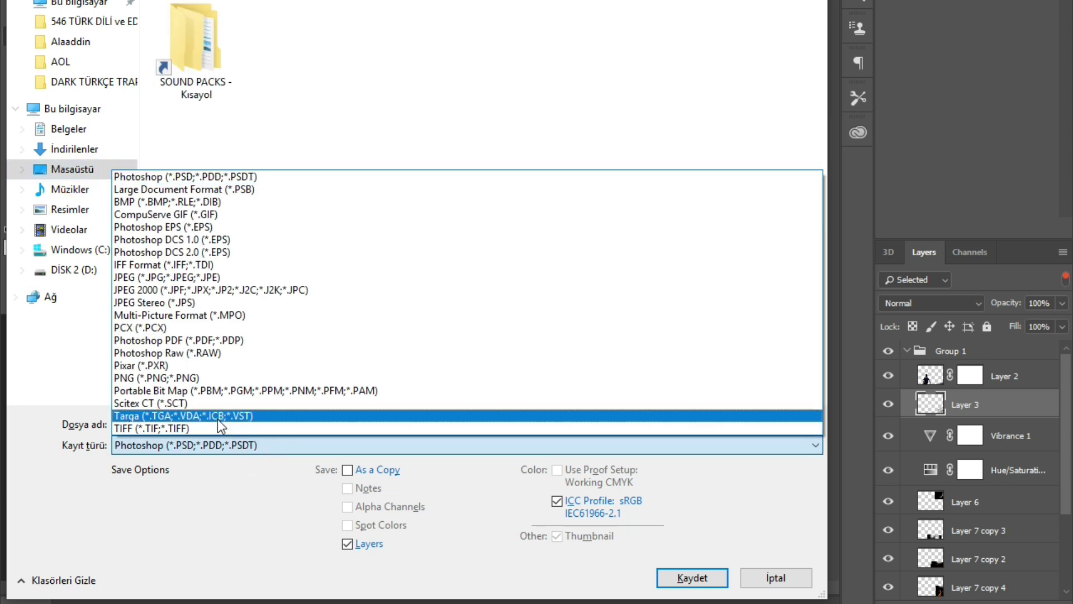
pyautogui.click(162, 277)
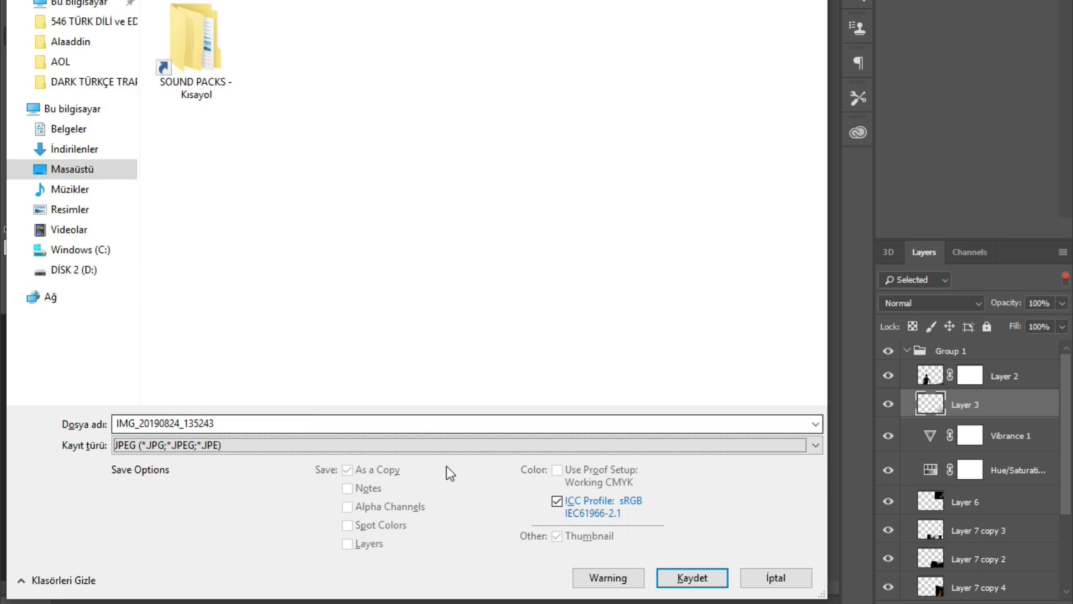
pyautogui.click(693, 578)
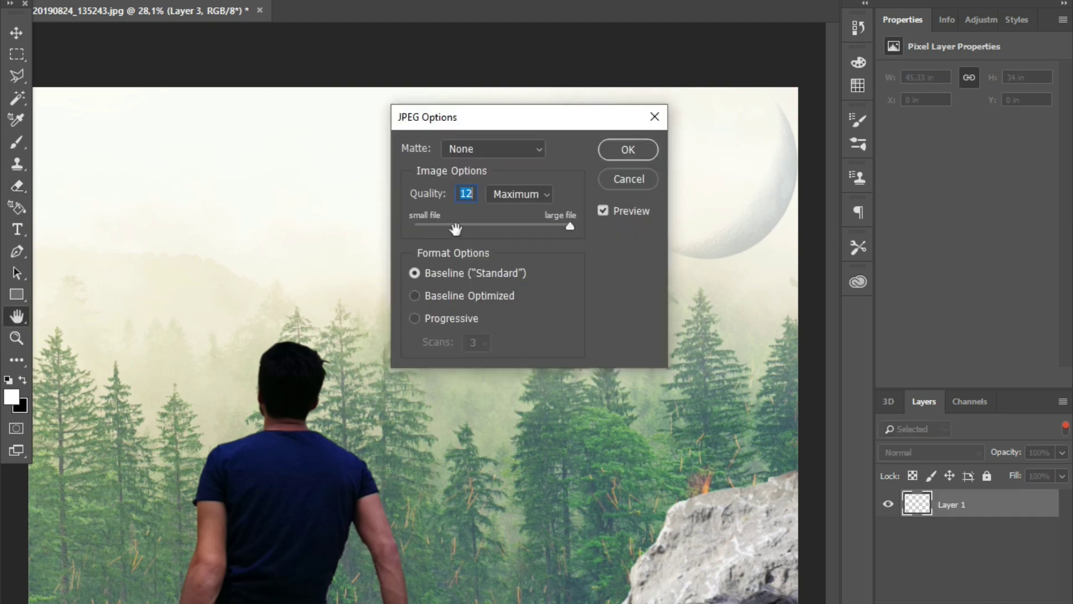
pyautogui.click(611, 150)
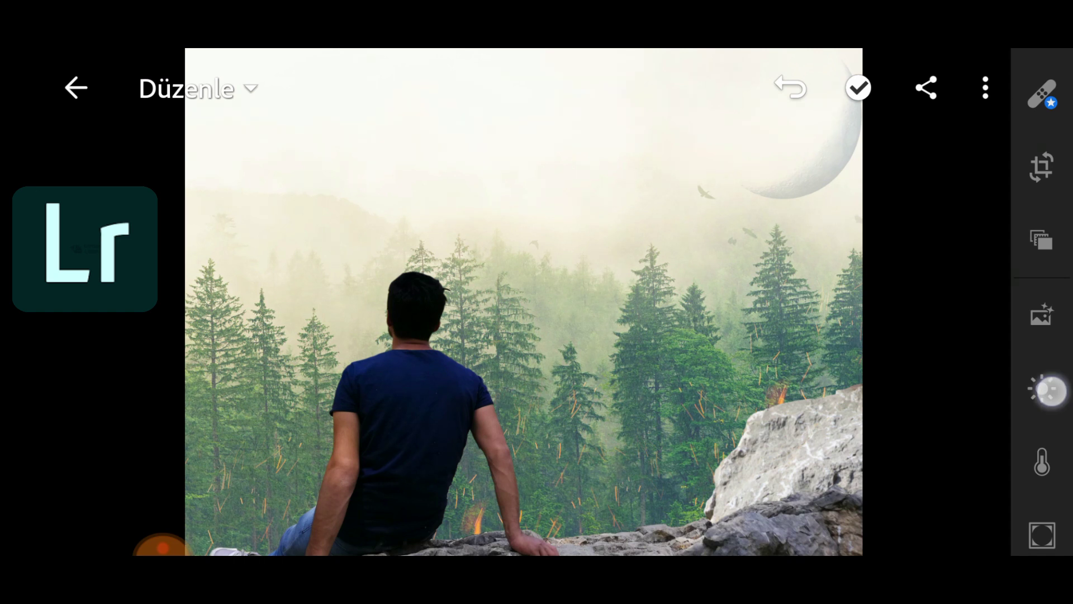
# - Set Light to contrast -3, highlights -7, shadows 1 and whites -16, leaving exposure unchanged
pyautogui.click(1041, 388)
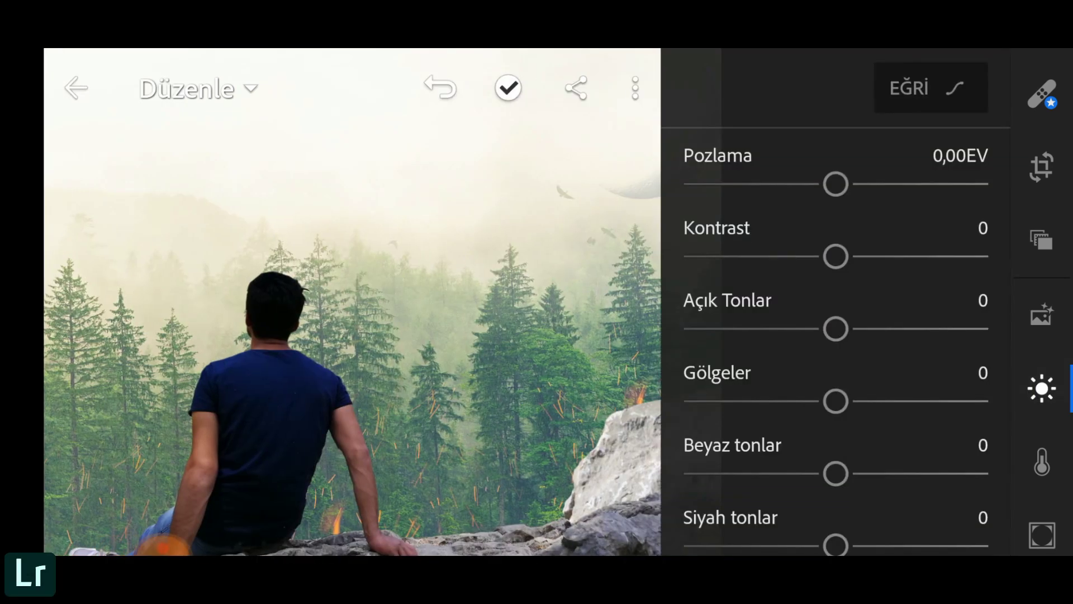
pyautogui.moveTo(836, 189)
pyautogui.mouseDown()
pyautogui.moveTo(882, 206)
pyautogui.moveTo(761, 268)
pyautogui.moveTo(896, 277)
pyautogui.moveTo(778, 297)
pyautogui.moveTo(834, 333)
pyautogui.mouseUp()
pyautogui.click(447, 87)
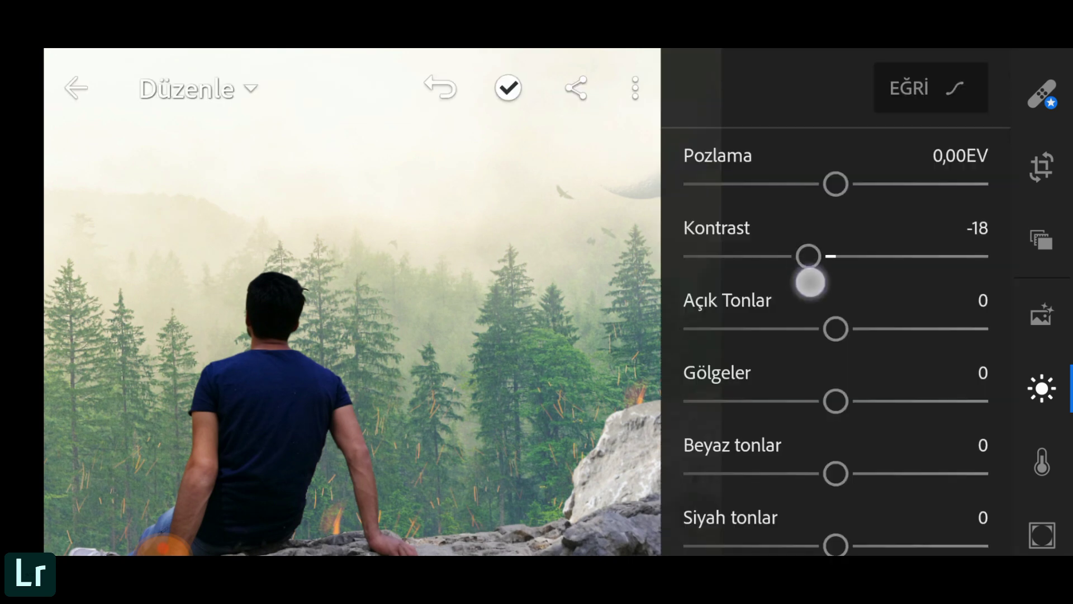
pyautogui.moveTo(807, 278)
pyautogui.mouseDown()
pyautogui.moveTo(841, 295)
pyautogui.moveTo(822, 306)
pyautogui.moveTo(882, 338)
pyautogui.moveTo(928, 347)
pyautogui.moveTo(790, 354)
pyautogui.moveTo(864, 389)
pyautogui.mouseUp()
pyautogui.moveTo(934, 443); pyautogui.dragTo(935, 417)
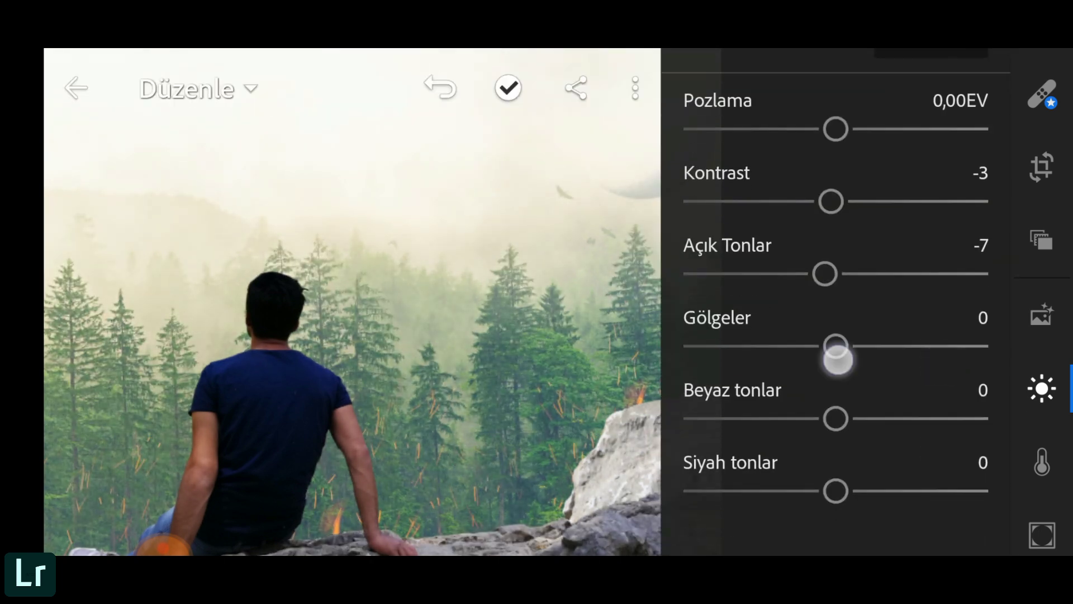
pyautogui.moveTo(836, 355)
pyautogui.mouseDown()
pyautogui.moveTo(924, 354)
pyautogui.moveTo(803, 356)
pyautogui.moveTo(845, 364)
pyautogui.moveTo(873, 393)
pyautogui.moveTo(894, 391)
pyautogui.mouseUp()
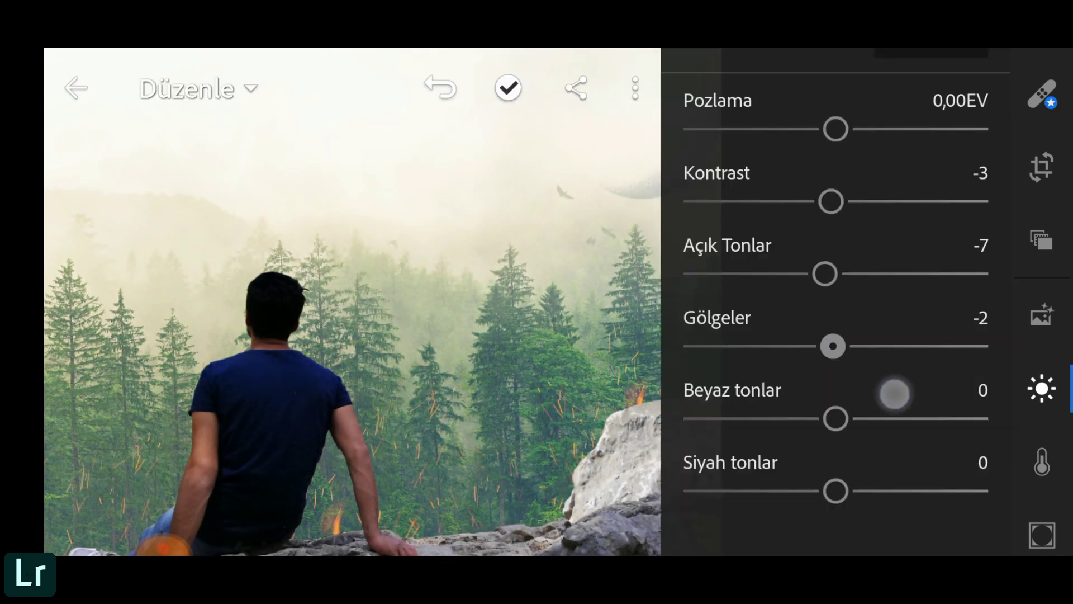
pyautogui.moveTo(826, 360)
pyautogui.mouseDown()
pyautogui.moveTo(864, 388)
pyautogui.moveTo(850, 387)
pyautogui.mouseUp()
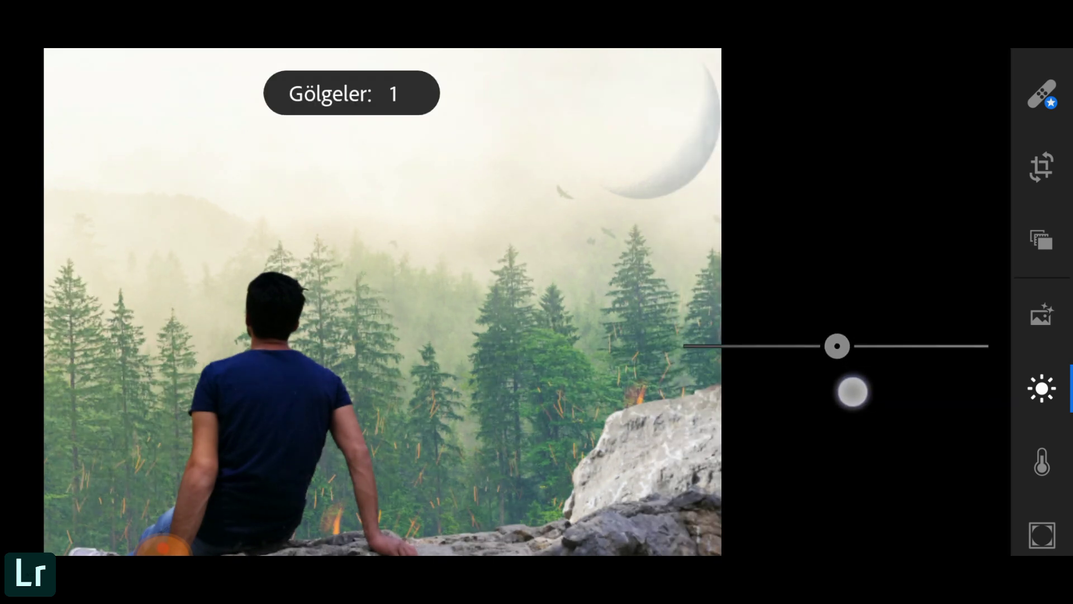
pyautogui.moveTo(839, 425)
pyautogui.mouseDown()
pyautogui.moveTo(982, 413)
pyautogui.moveTo(731, 413)
pyautogui.moveTo(805, 476)
pyautogui.moveTo(840, 481)
pyautogui.mouseUp()
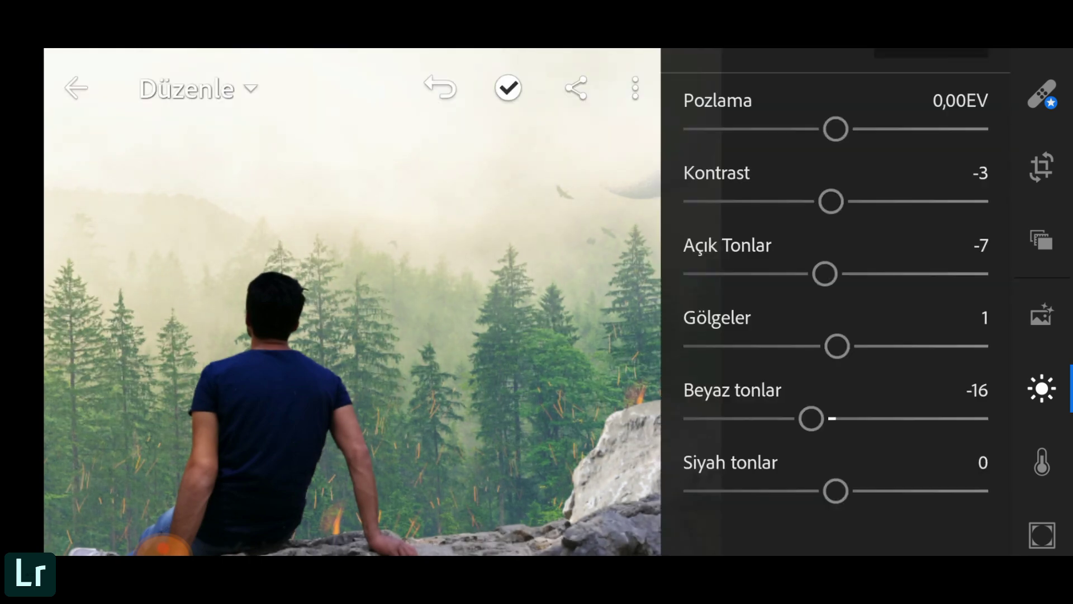
pyautogui.click(1042, 461)
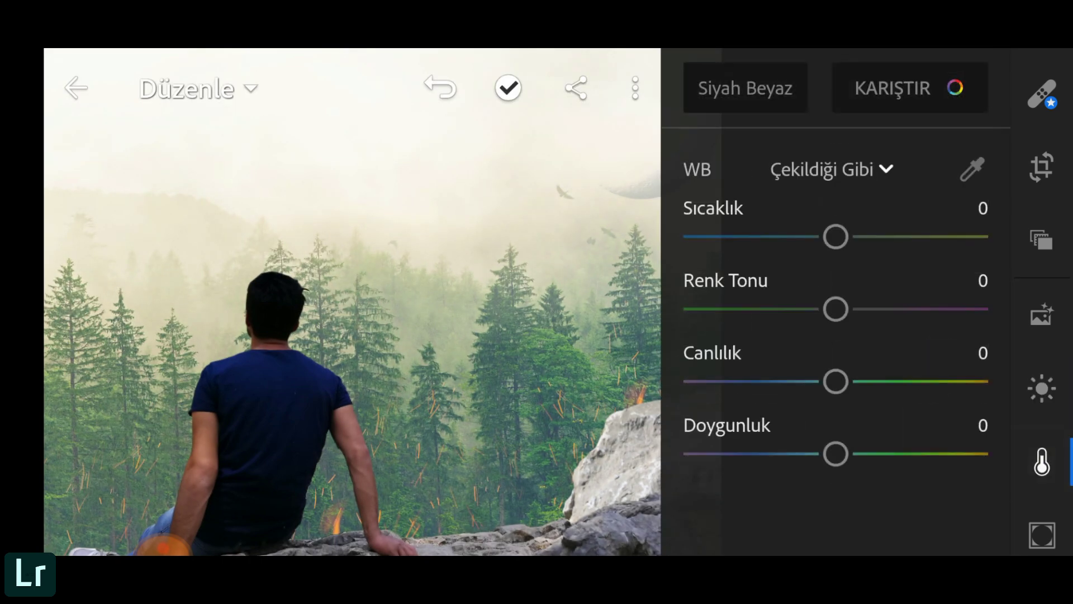
# - In Color Mix, shift the red hue to -15 and red luminance to 4
pyautogui.click(893, 88)
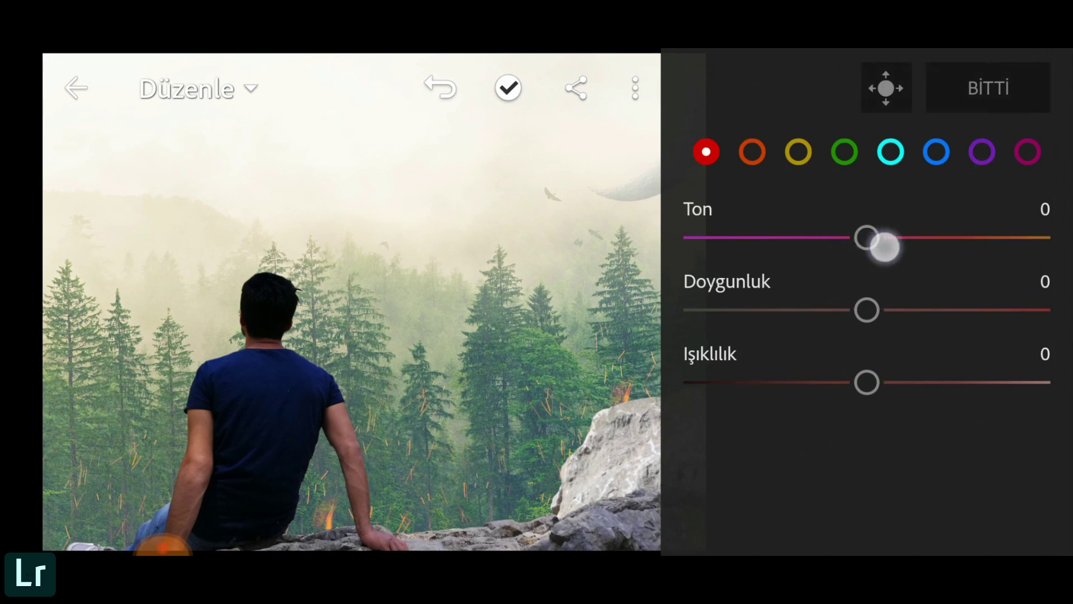
pyautogui.moveTo(885, 246)
pyautogui.mouseDown()
pyautogui.moveTo(977, 261)
pyautogui.moveTo(768, 295)
pyautogui.moveTo(875, 346)
pyautogui.mouseUp()
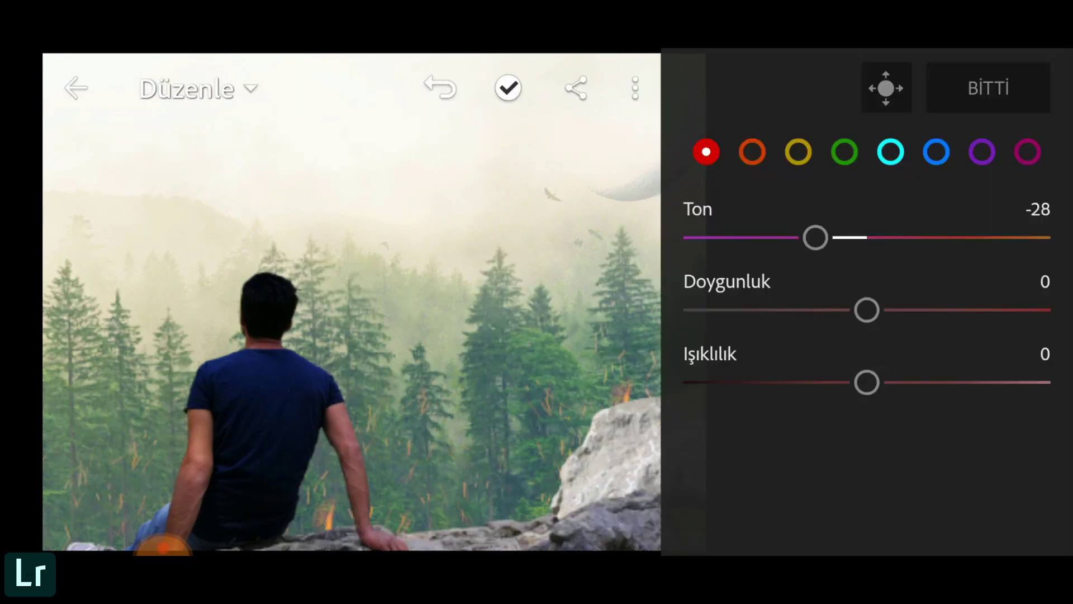
pyautogui.scroll(3, 342, 423)
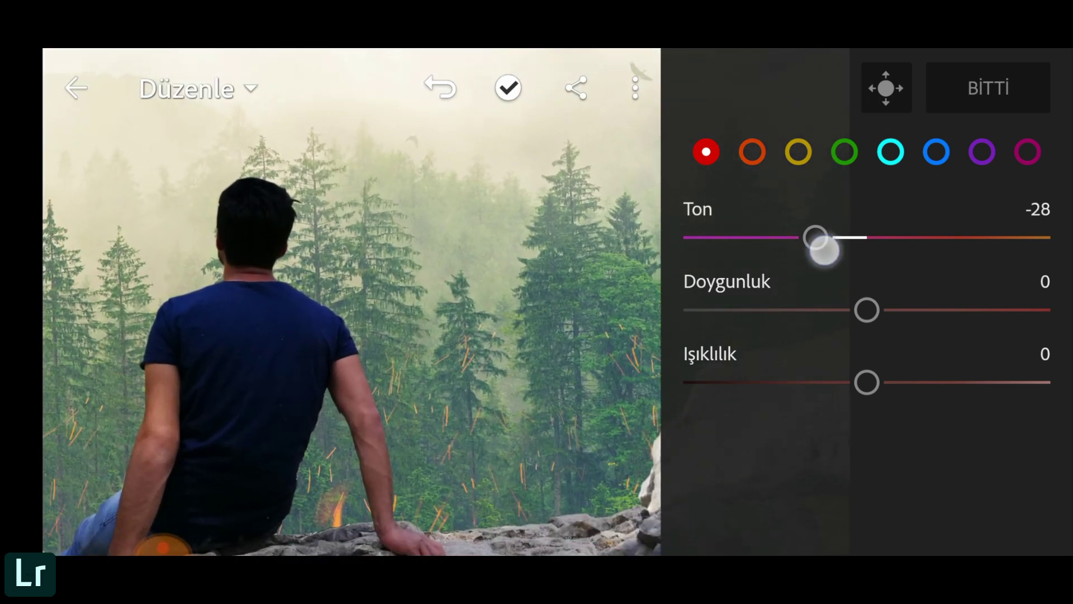
pyautogui.moveTo(824, 250); pyautogui.dragTo(858, 261)
pyautogui.moveTo(880, 389)
pyautogui.mouseDown()
pyautogui.moveTo(922, 386)
pyautogui.moveTo(829, 385)
pyautogui.moveTo(772, 442)
pyautogui.mouseUp()
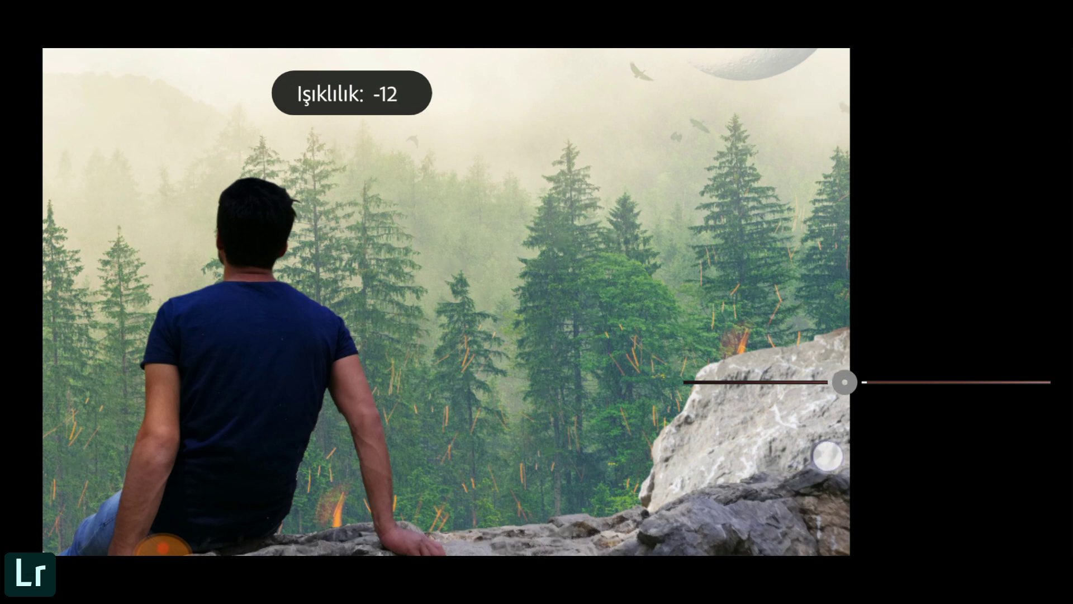
pyautogui.moveTo(764, 458); pyautogui.dragTo(857, 460)
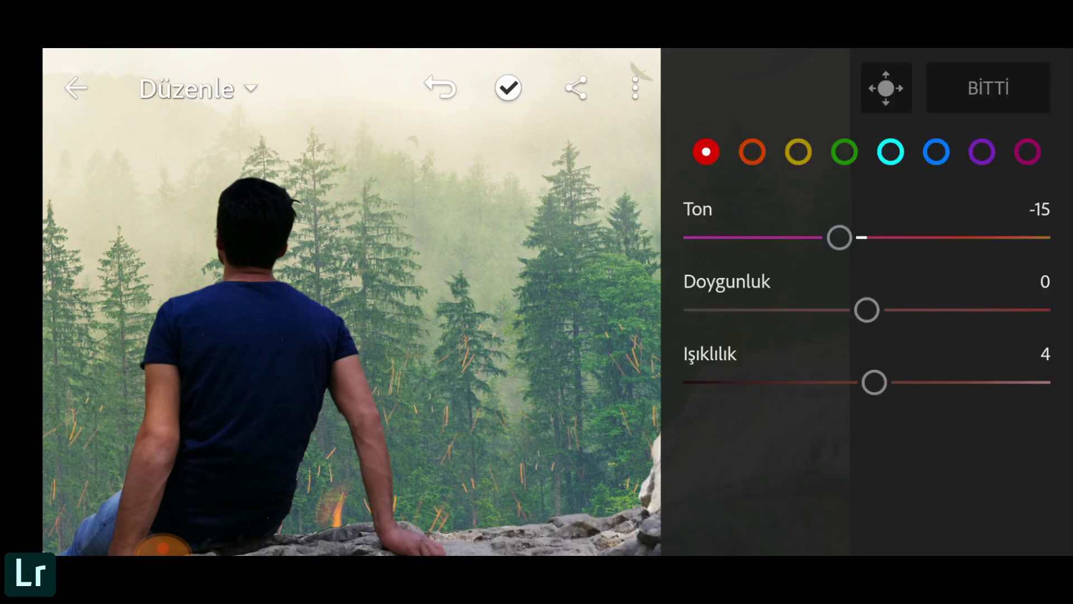
# - Shift the orange hue to about -40 and the yellow hue to -36
pyautogui.click(752, 151)
pyautogui.scroll(-3, 372, 397)
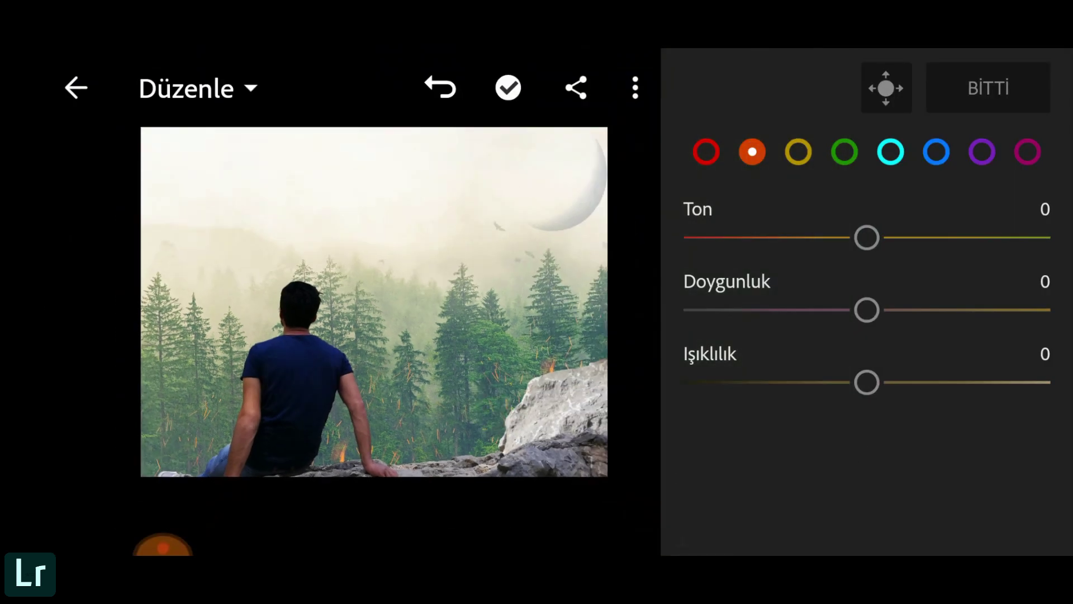
pyautogui.moveTo(867, 238)
pyautogui.mouseDown()
pyautogui.moveTo(796, 237)
pyautogui.moveTo(992, 286)
pyautogui.moveTo(692, 330)
pyautogui.moveTo(797, 341)
pyautogui.mouseUp()
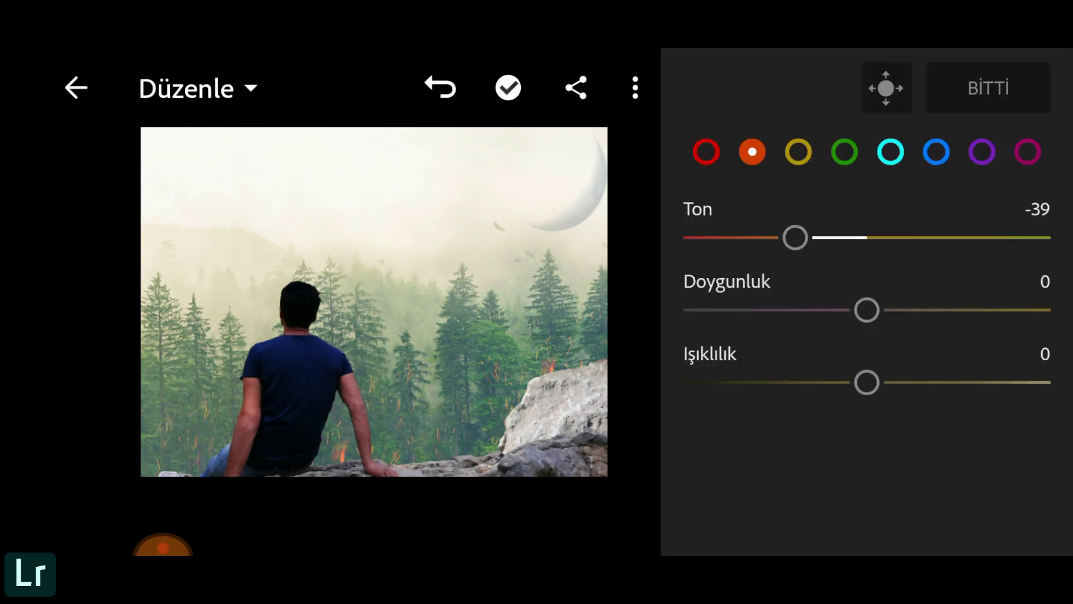
pyautogui.moveTo(866, 382)
pyautogui.mouseDown()
pyautogui.moveTo(939, 400)
pyautogui.moveTo(795, 407)
pyautogui.moveTo(882, 426)
pyautogui.mouseUp()
pyautogui.click(802, 155)
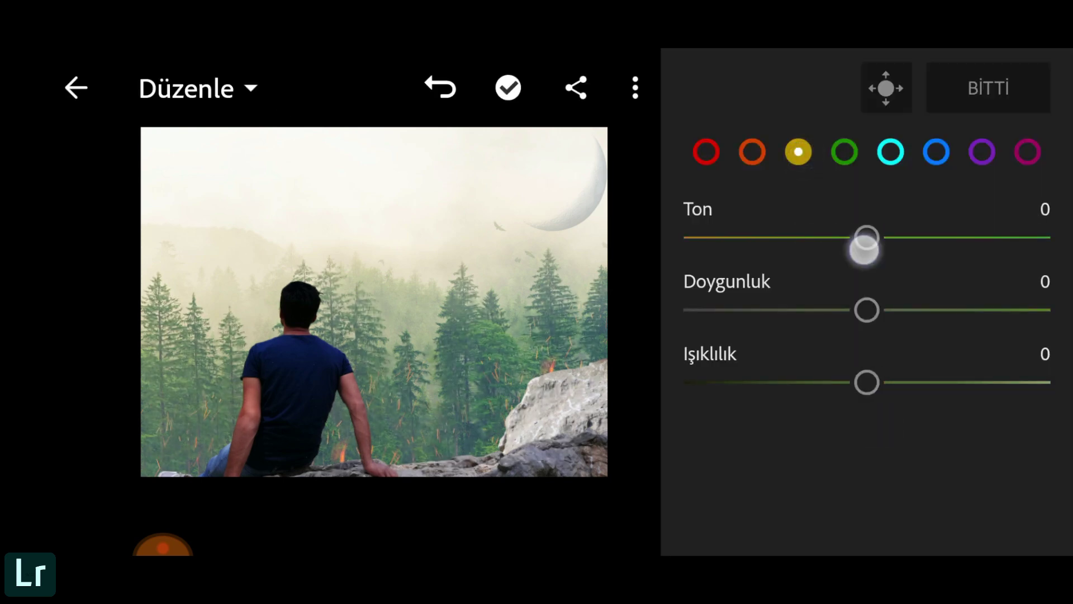
pyautogui.moveTo(864, 250)
pyautogui.mouseDown()
pyautogui.moveTo(754, 274)
pyautogui.moveTo(927, 299)
pyautogui.moveTo(761, 306)
pyautogui.moveTo(770, 308)
pyautogui.mouseUp()
# - Adjust the green hue and luminance and raise green saturation to 38
pyautogui.click(844, 152)
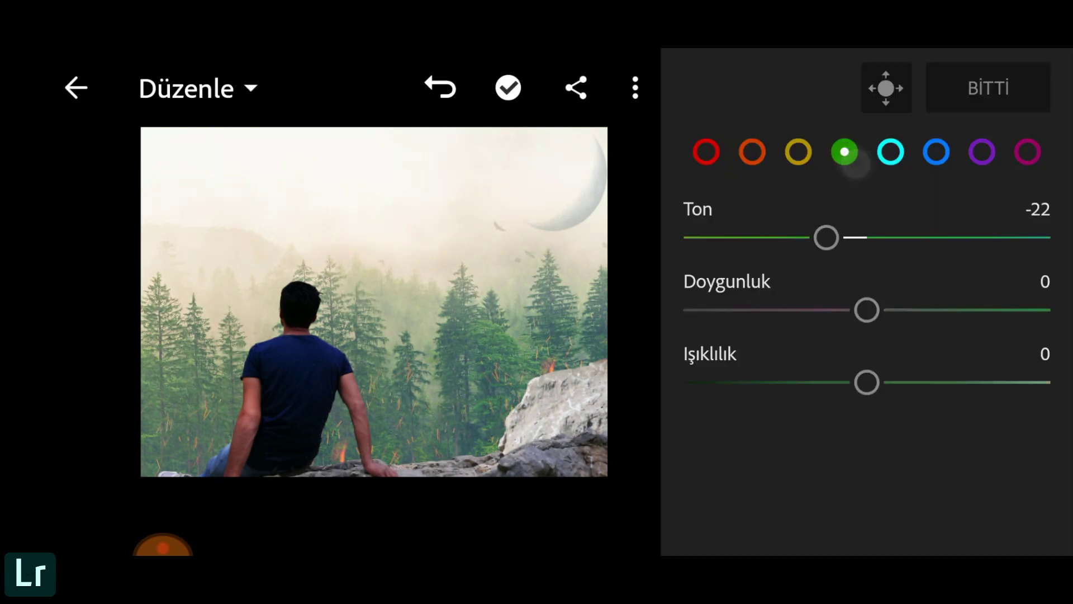
pyautogui.moveTo(863, 247)
pyautogui.mouseDown()
pyautogui.moveTo(709, 280)
pyautogui.moveTo(900, 345)
pyautogui.moveTo(1006, 325)
pyautogui.moveTo(726, 338)
pyautogui.moveTo(778, 338)
pyautogui.mouseUp()
pyautogui.moveTo(866, 380)
pyautogui.mouseDown()
pyautogui.moveTo(934, 388)
pyautogui.moveTo(870, 385)
pyautogui.moveTo(816, 436)
pyautogui.moveTo(906, 447)
pyautogui.mouseUp()
pyautogui.moveTo(866, 309)
pyautogui.mouseDown()
pyautogui.moveTo(955, 330)
pyautogui.moveTo(865, 335)
pyautogui.mouseUp()
# - Set the cyan hue to -16 with darker cyans, and the blue hue to -5
pyautogui.click(899, 162)
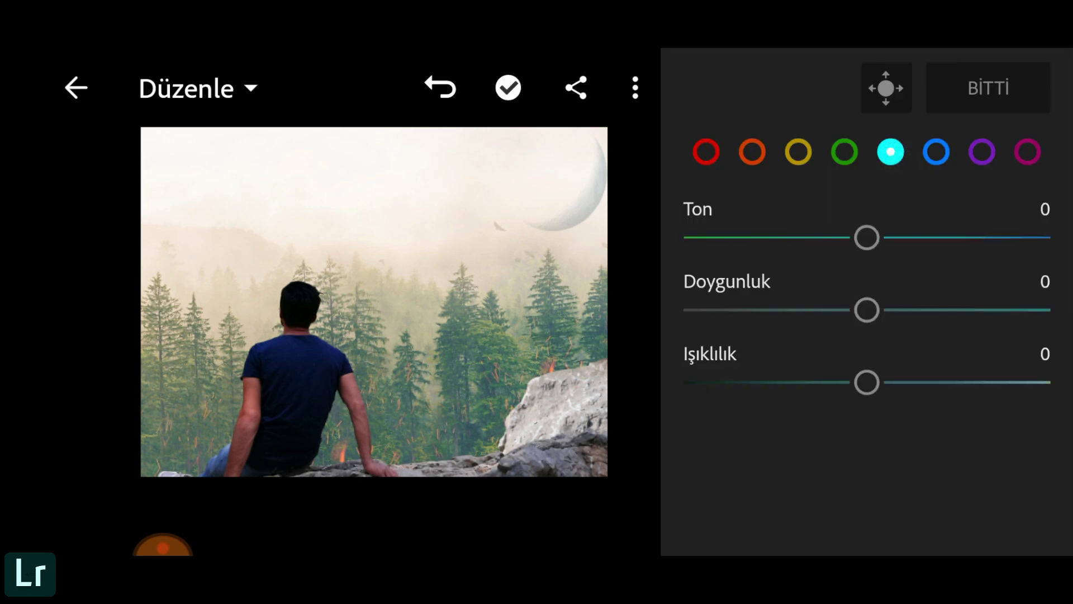
pyautogui.moveTo(880, 244)
pyautogui.mouseDown()
pyautogui.moveTo(932, 256)
pyautogui.moveTo(808, 258)
pyautogui.moveTo(928, 291)
pyautogui.moveTo(843, 295)
pyautogui.mouseUp()
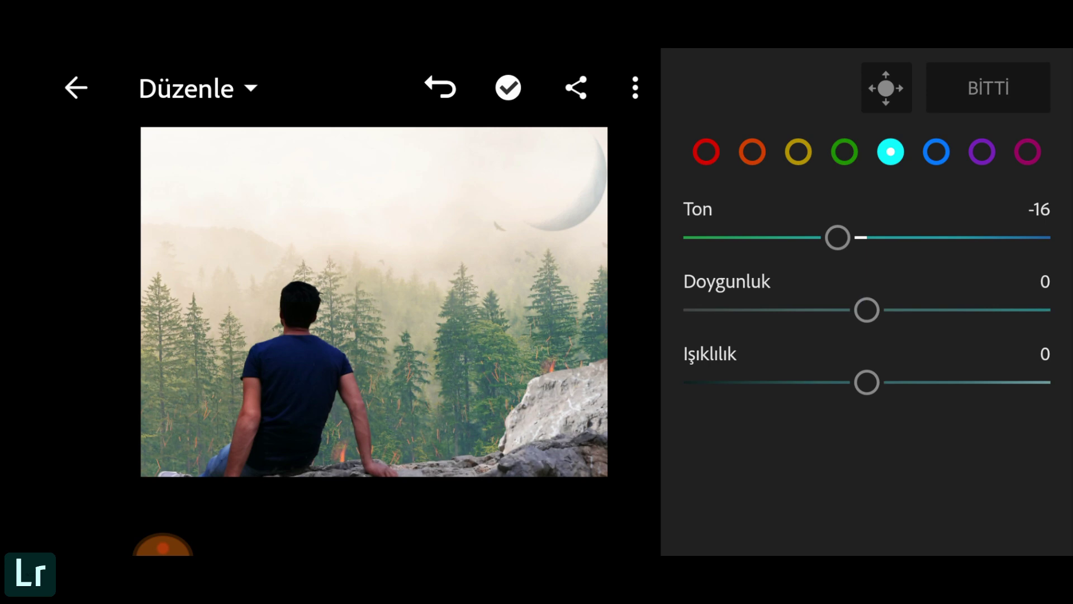
pyautogui.moveTo(867, 381); pyautogui.dragTo(818, 394)
pyautogui.click(933, 152)
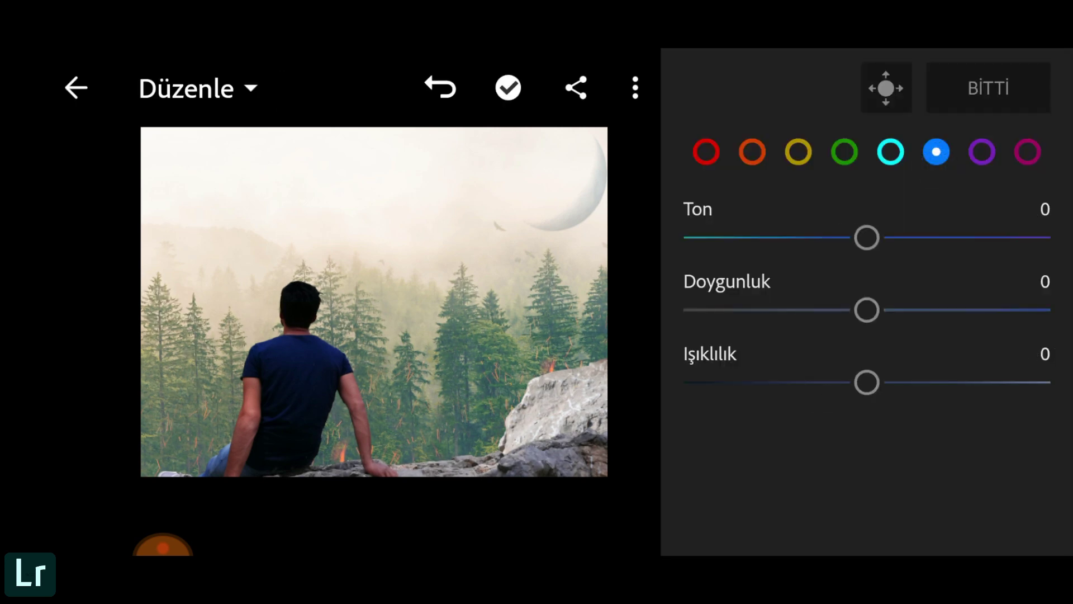
pyautogui.moveTo(866, 240)
pyautogui.mouseDown()
pyautogui.moveTo(944, 256)
pyautogui.moveTo(824, 274)
pyautogui.moveTo(882, 273)
pyautogui.mouseUp()
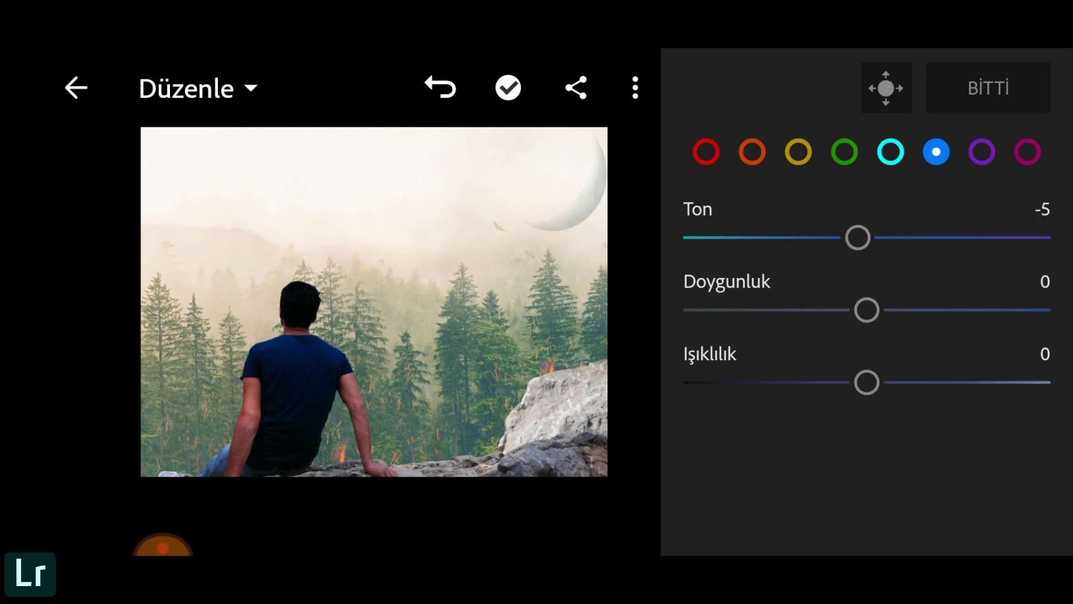
# - Close the Color Mix, keep temperature at 0 and raise vibrance to 10
pyautogui.click(988, 88)
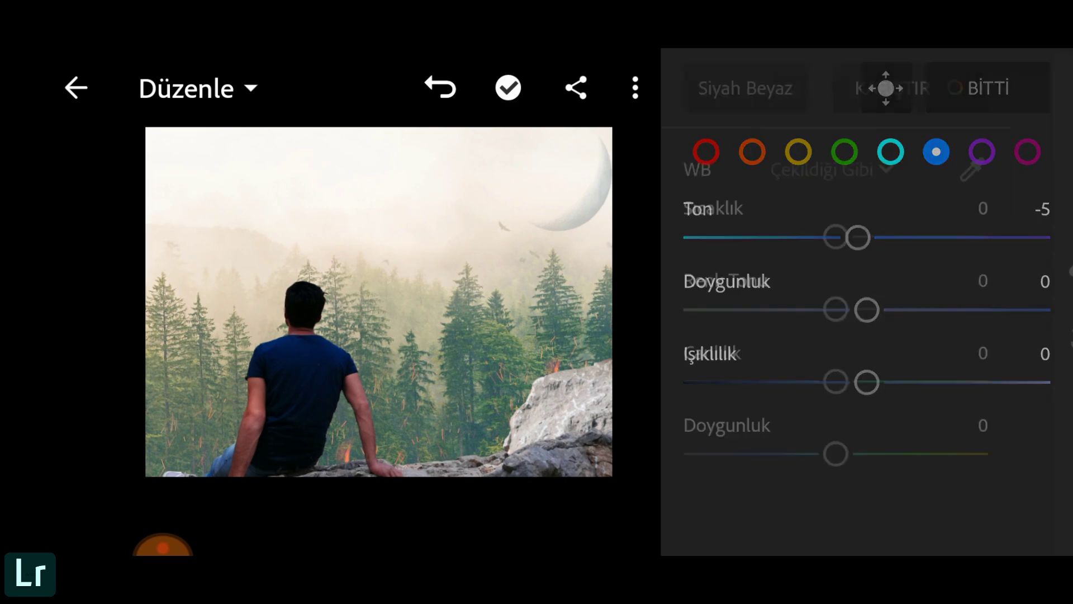
pyautogui.moveTo(836, 246)
pyautogui.mouseDown()
pyautogui.moveTo(893, 259)
pyautogui.moveTo(836, 270)
pyautogui.moveTo(791, 298)
pyautogui.moveTo(827, 329)
pyautogui.moveTo(815, 332)
pyautogui.mouseUp()
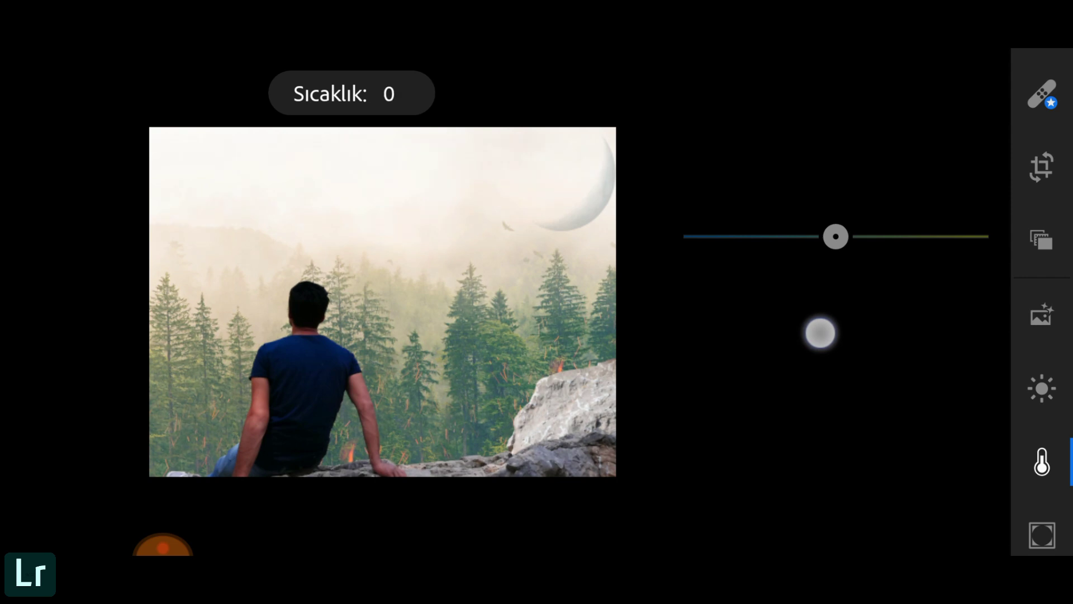
pyautogui.moveTo(820, 333); pyautogui.dragTo(820, 333)
pyautogui.moveTo(835, 381)
pyautogui.mouseDown()
pyautogui.moveTo(905, 404)
pyautogui.moveTo(838, 434)
pyautogui.mouseUp()
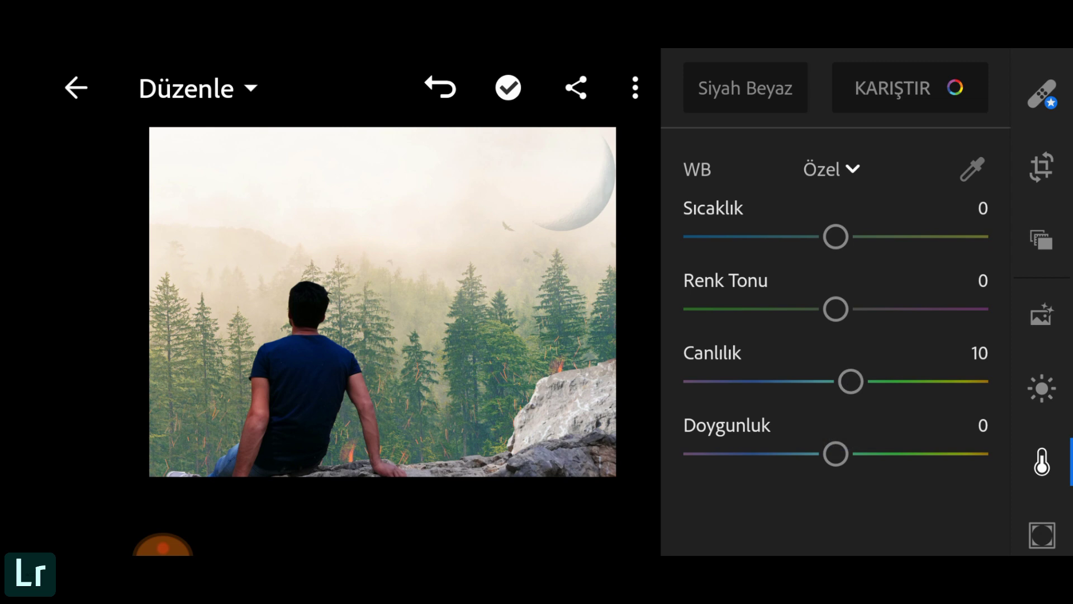
pyautogui.scroll(-3, 1042, 336)
# - In Effects, set clarity to 22 and the vignette to -38
pyautogui.click(1042, 413)
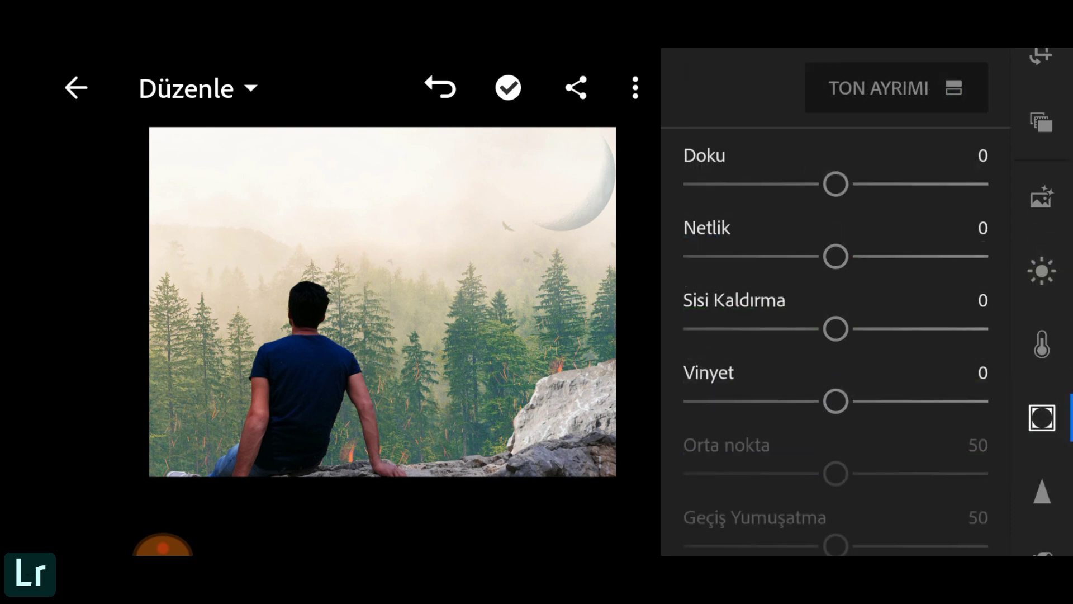
pyautogui.moveTo(841, 196)
pyautogui.mouseDown()
pyautogui.moveTo(745, 237)
pyautogui.moveTo(874, 287)
pyautogui.moveTo(913, 276)
pyautogui.moveTo(900, 275)
pyautogui.moveTo(1005, 287)
pyautogui.moveTo(863, 334)
pyautogui.mouseUp()
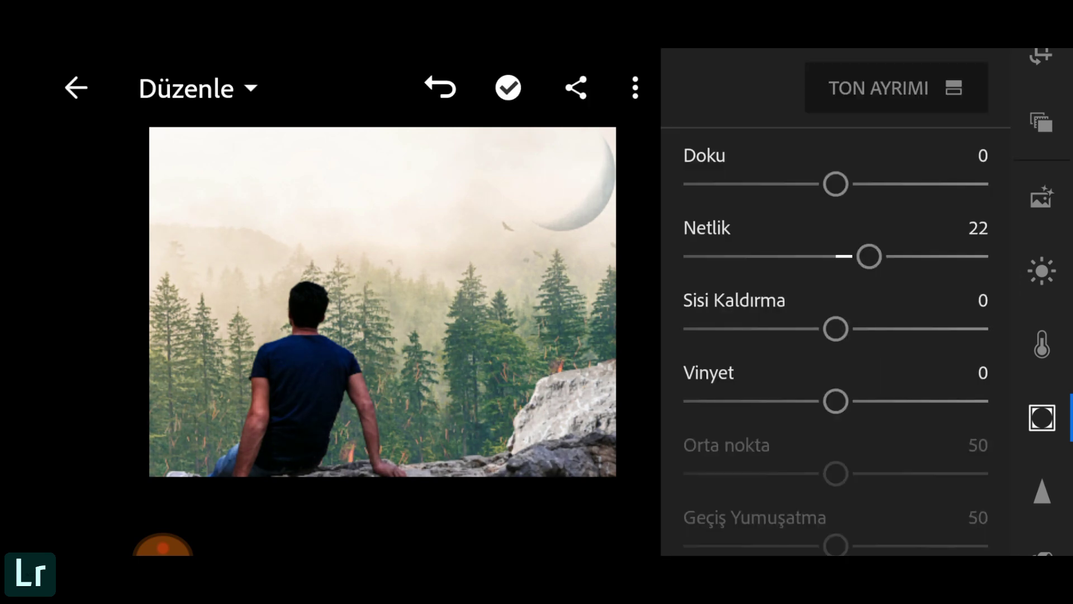
pyautogui.moveTo(888, 422)
pyautogui.mouseDown()
pyautogui.moveTo(887, 374)
pyautogui.moveTo(761, 359)
pyautogui.moveTo(779, 357)
pyautogui.moveTo(747, 366)
pyautogui.moveTo(777, 364)
pyautogui.moveTo(785, 405)
pyautogui.moveTo(801, 408)
pyautogui.mouseUp()
pyautogui.moveTo(920, 436)
pyautogui.mouseDown()
pyautogui.moveTo(946, 313)
pyautogui.moveTo(944, 475)
pyautogui.mouseUp()
# - Use split toning to tint the shadows blue at hue 224, saturation 26
pyautogui.click(922, 86)
pyautogui.moveTo(698, 221)
pyautogui.mouseDown()
pyautogui.moveTo(891, 229)
pyautogui.moveTo(970, 211)
pyautogui.moveTo(982, 224)
pyautogui.moveTo(991, 212)
pyautogui.moveTo(931, 194)
pyautogui.moveTo(851, 198)
pyautogui.mouseUp()
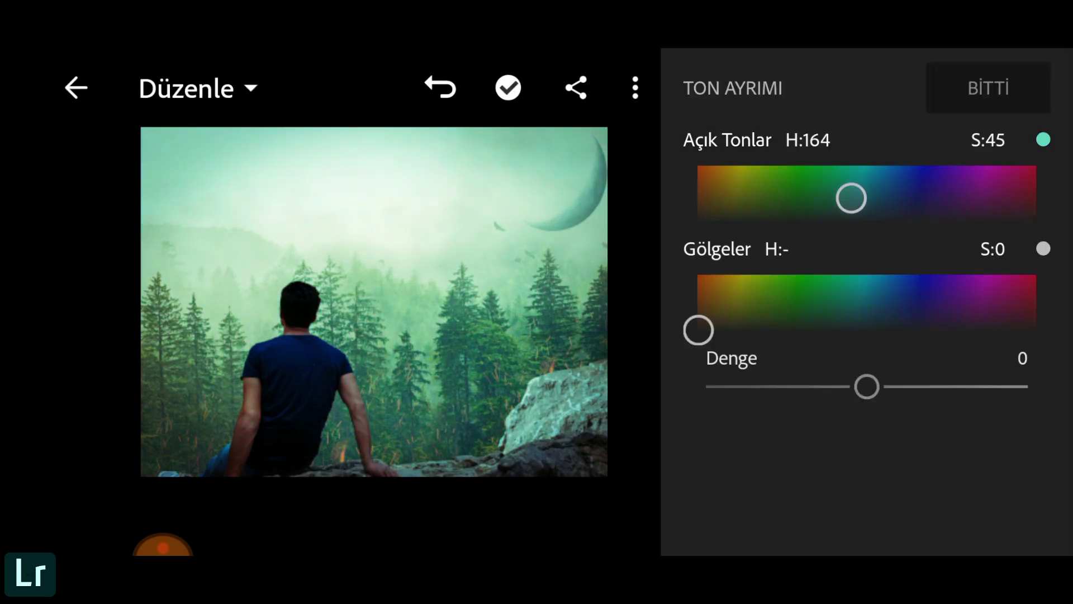
pyautogui.scroll(3, 391, 346)
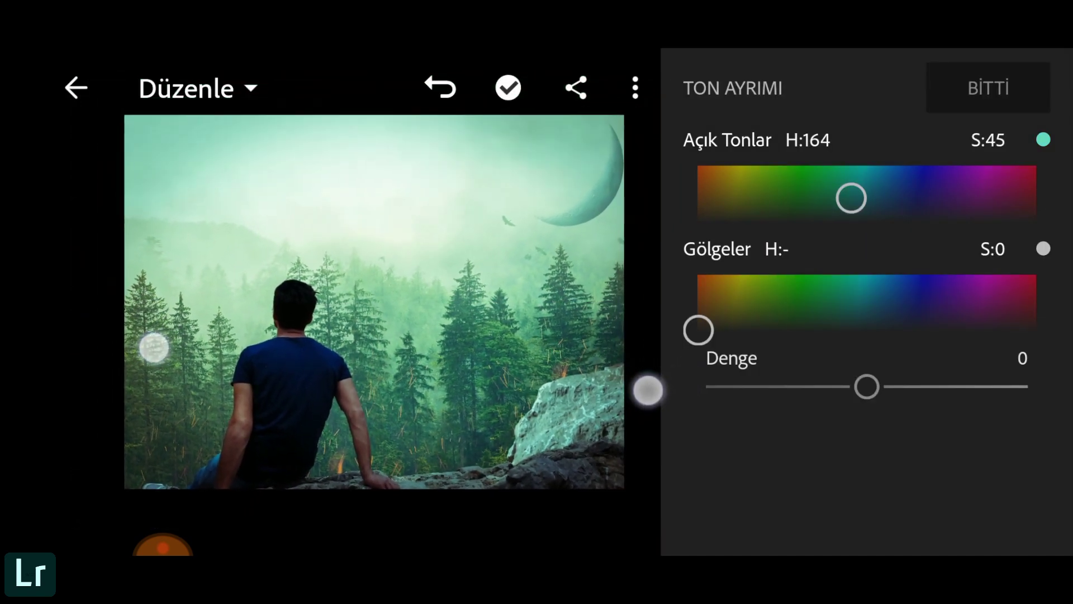
pyautogui.scroll(-1, 386, 363)
pyautogui.scroll(2, 358, 366)
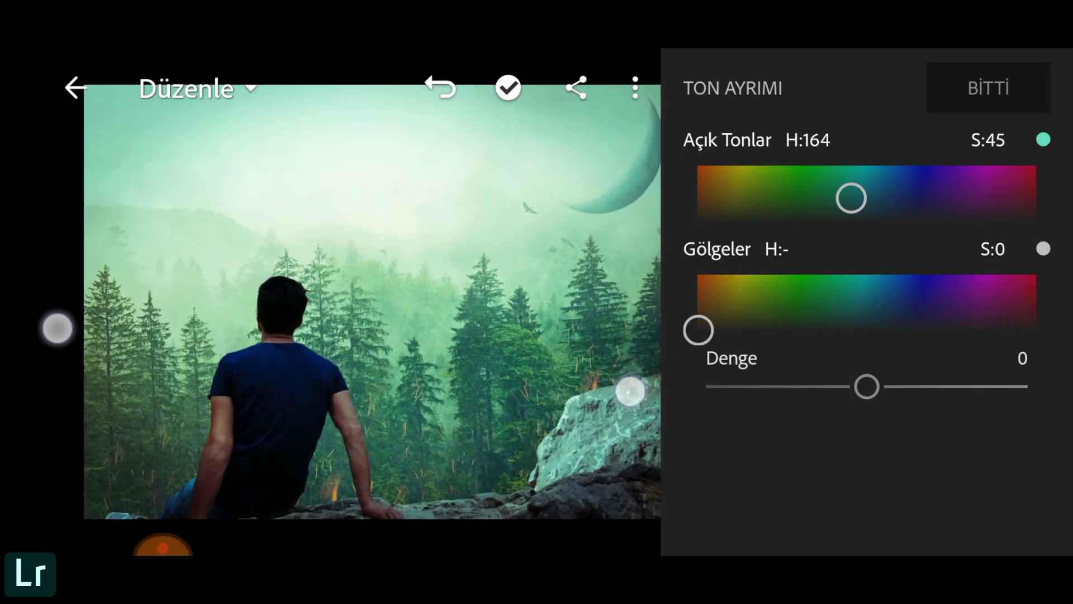
pyautogui.moveTo(852, 198)
pyautogui.mouseDown()
pyautogui.moveTo(865, 197)
pyautogui.moveTo(789, 199)
pyautogui.moveTo(764, 233)
pyautogui.mouseUp()
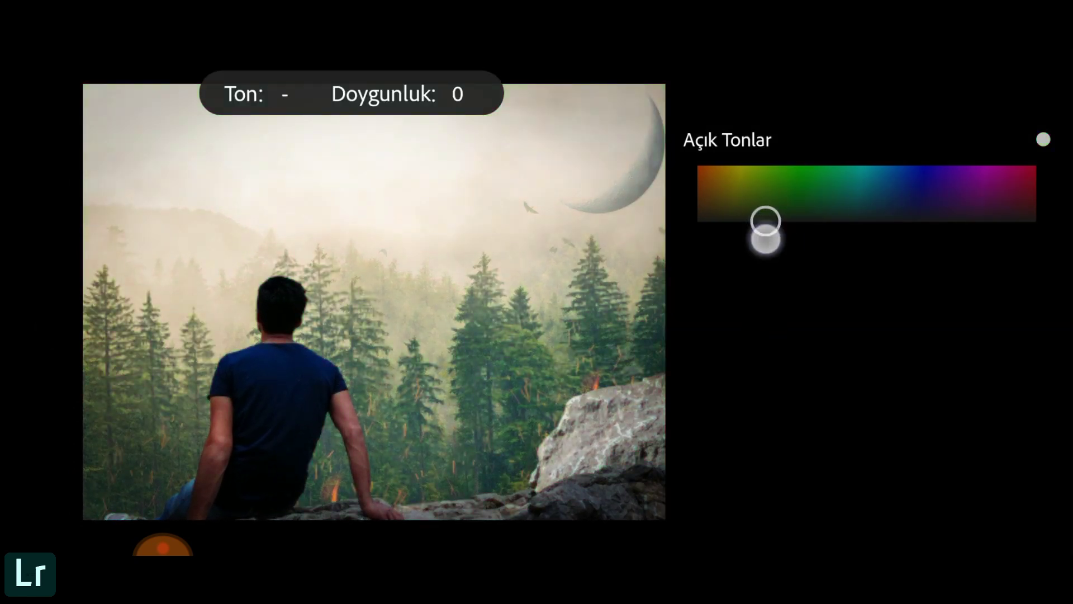
pyautogui.moveTo(697, 328); pyautogui.dragTo(912, 323)
pyautogui.scroll(-1, 371, 399)
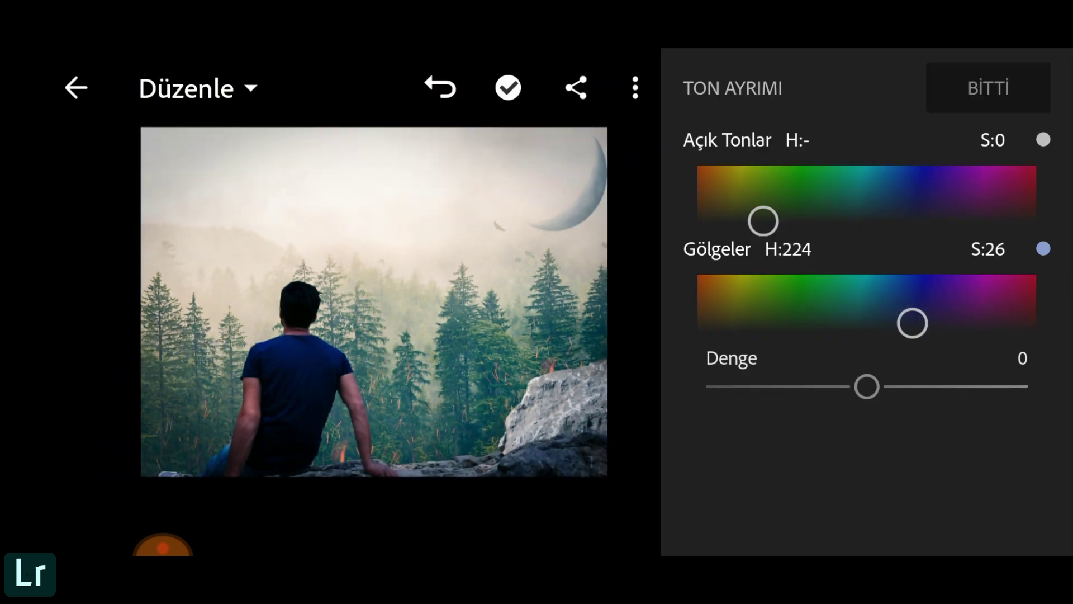
# - Save the edited photo to the device via Share
pyautogui.click(988, 88)
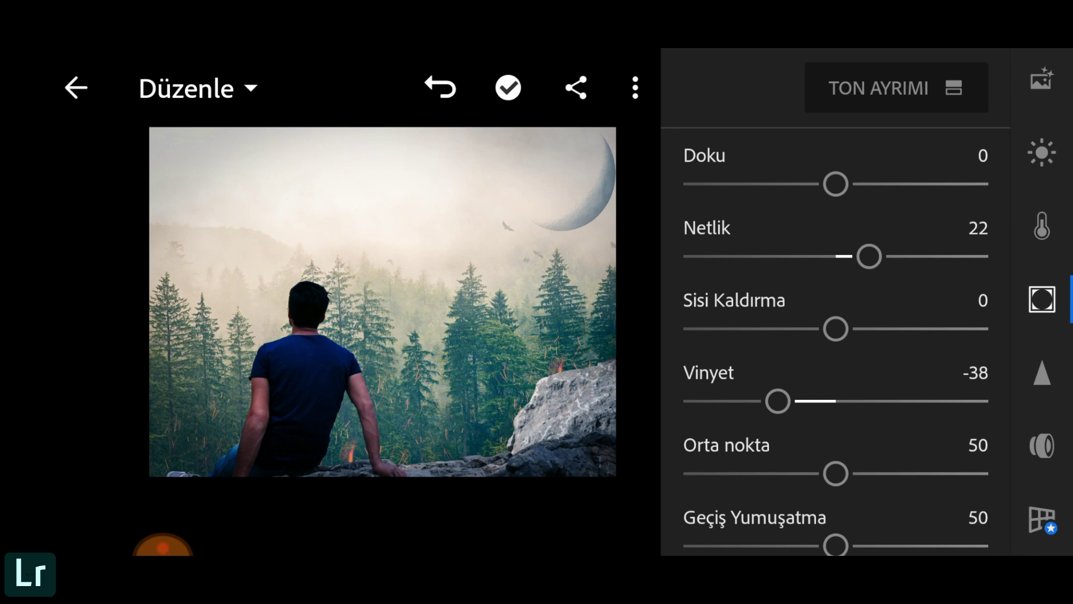
pyautogui.click(576, 88)
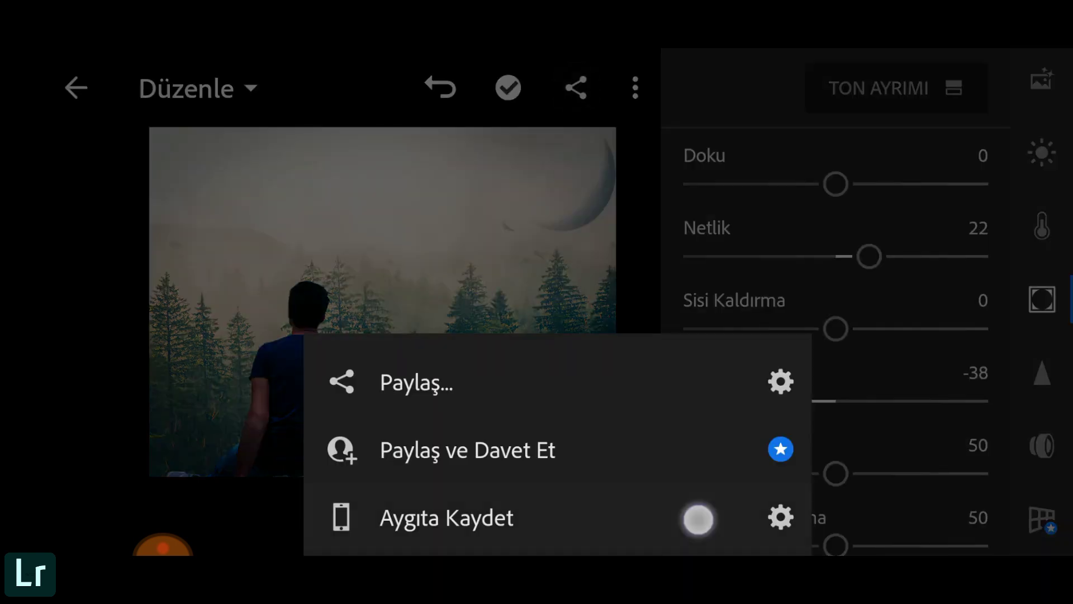
pyautogui.click(697, 519)
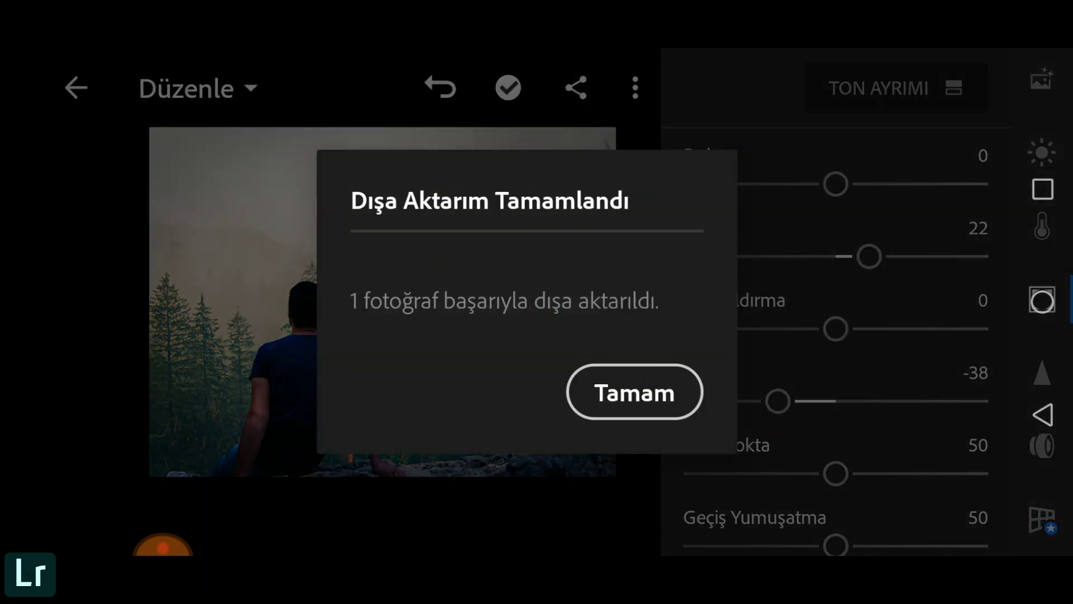
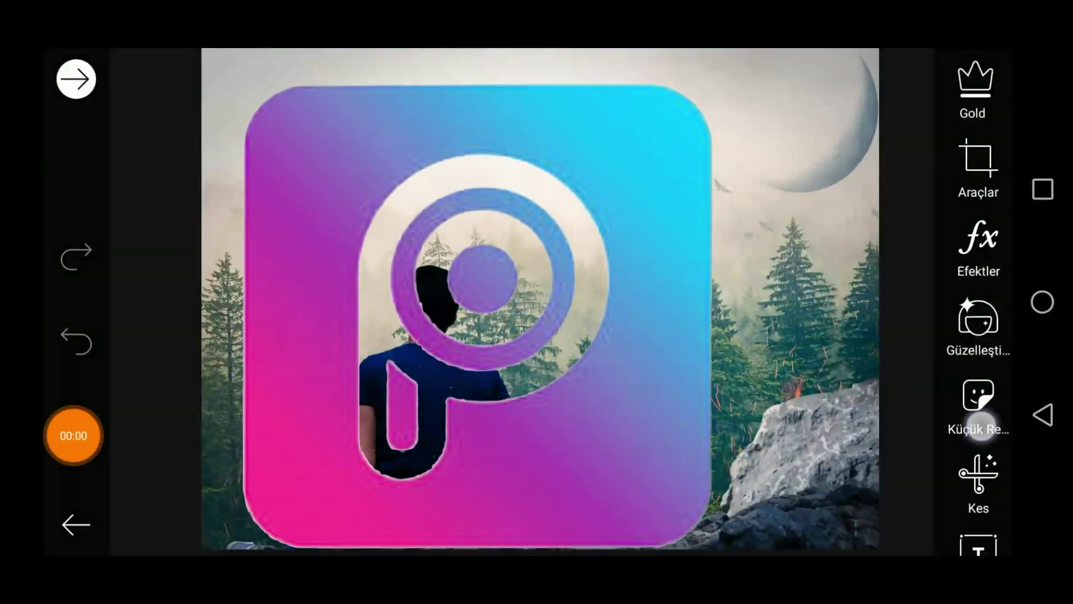
# - Apply the DST1 dust mask over the forest photo and lock it in
pyautogui.moveTo(979, 431); pyautogui.dragTo(984, 304)
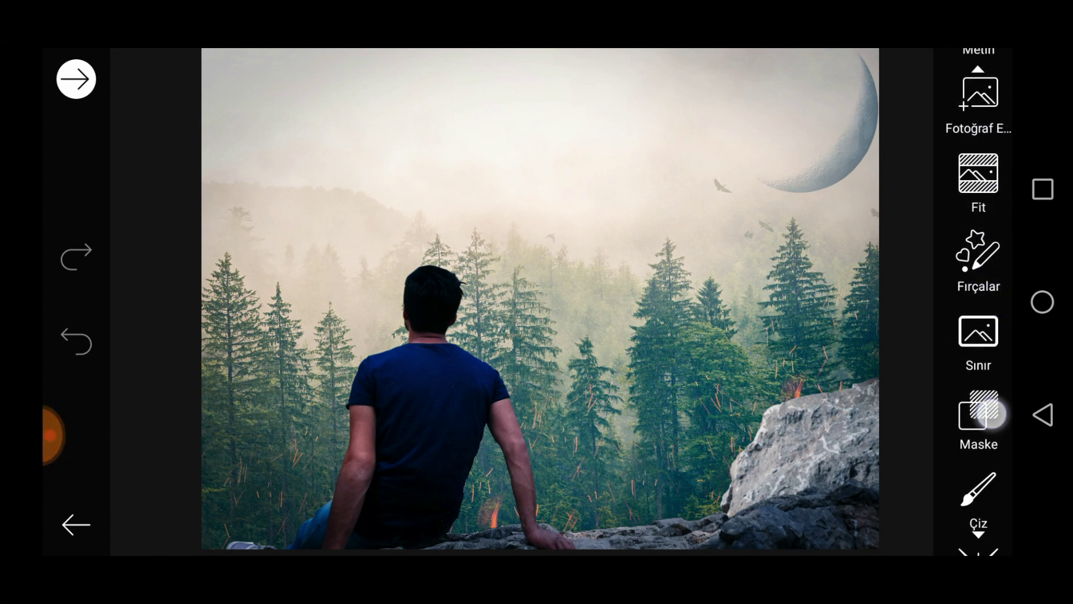
pyautogui.click(987, 412)
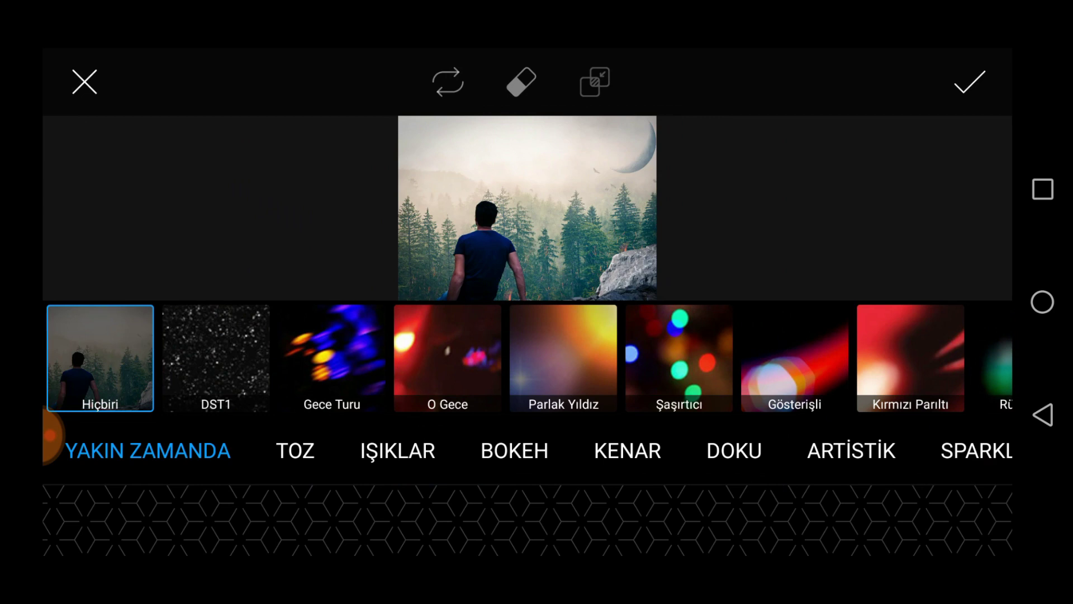
pyautogui.click(215, 358)
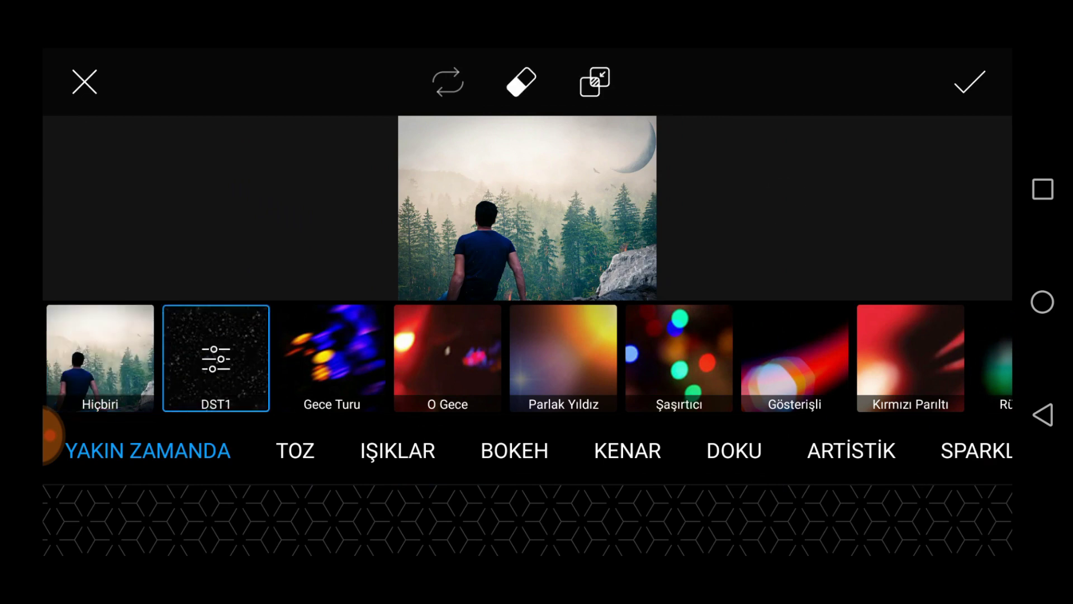
pyautogui.scroll(3, 527, 208)
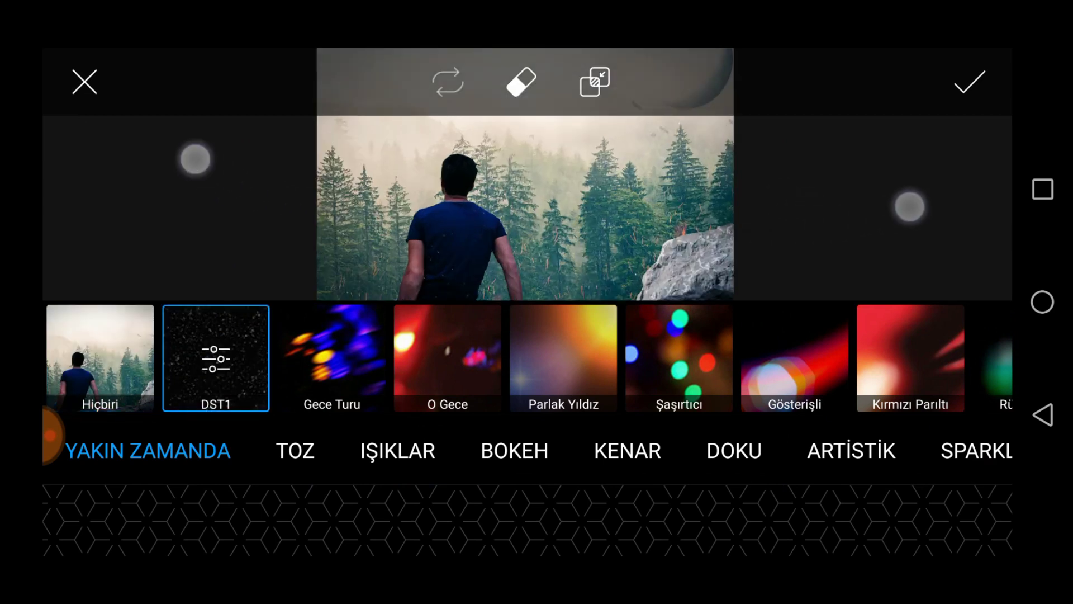
pyautogui.scroll(1, 527, 208)
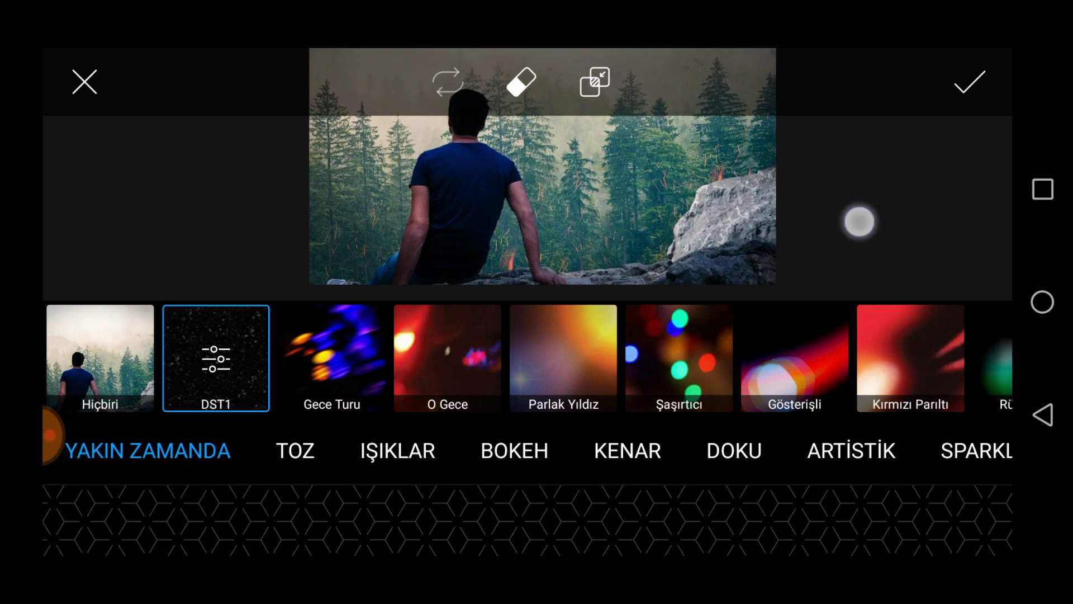
pyautogui.scroll(-2, 525, 251)
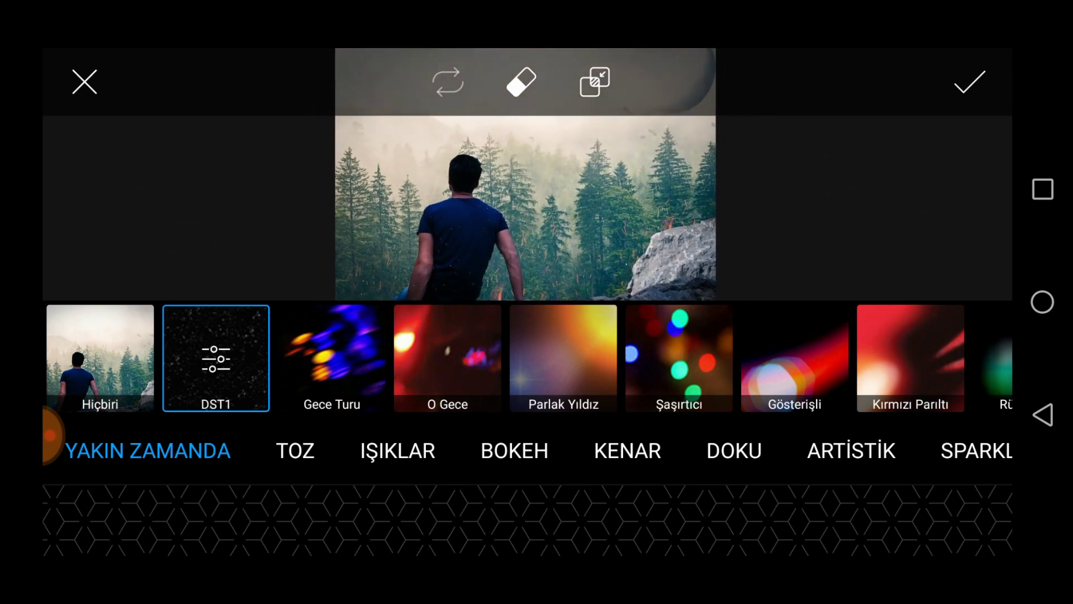
pyautogui.click(595, 82)
# - Add the Parlak Yıldız light-leak overlay on top and bring up its settings
pyautogui.moveTo(893, 384); pyautogui.dragTo(779, 385)
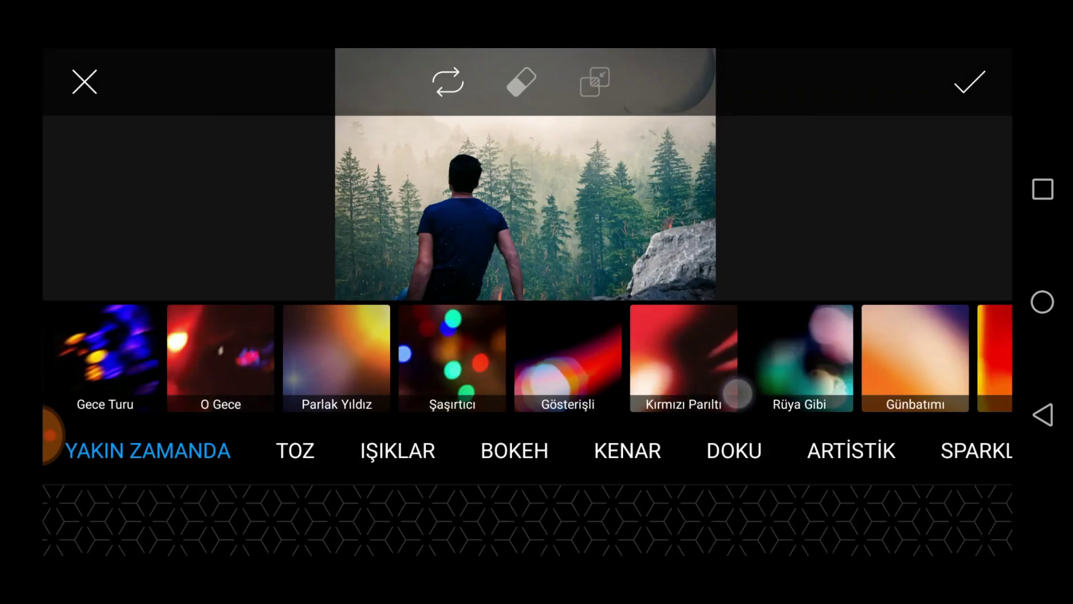
pyautogui.moveTo(682, 373); pyautogui.dragTo(772, 374)
pyautogui.click(342, 366)
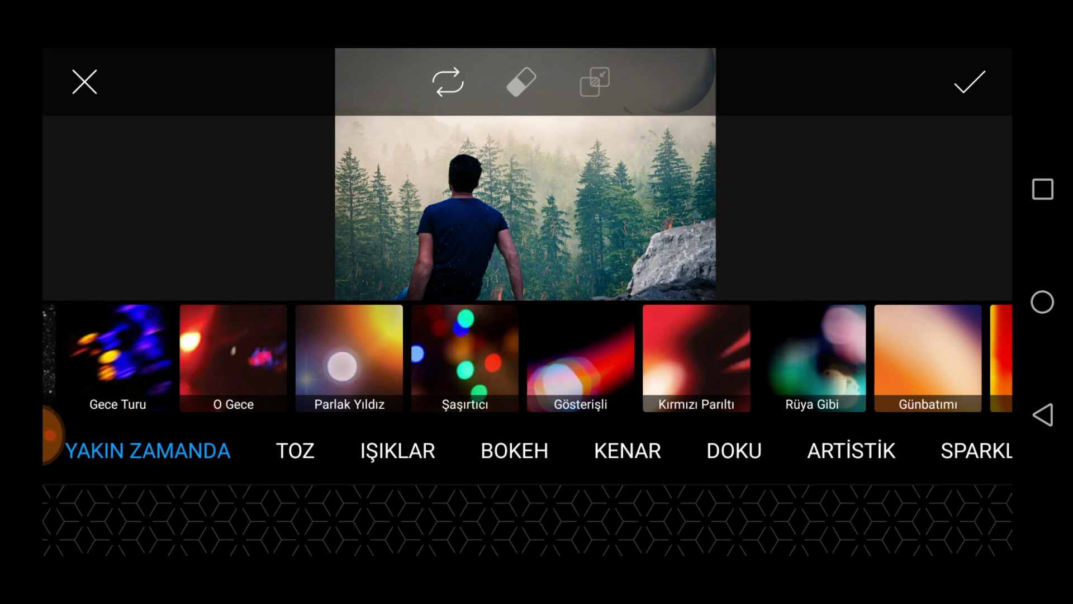
pyautogui.click(325, 366)
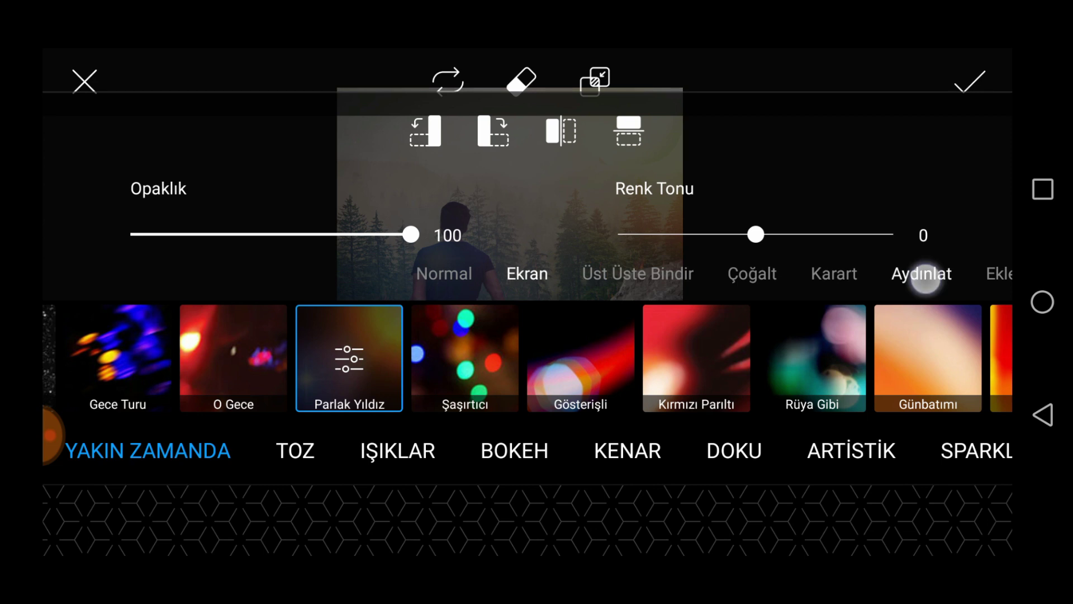
# - Compare Aydınlat, Üst Üste Bindir and Normal blends, settling on Ekran for Parlak Yıldız
pyautogui.click(925, 278)
pyautogui.click(345, 387)
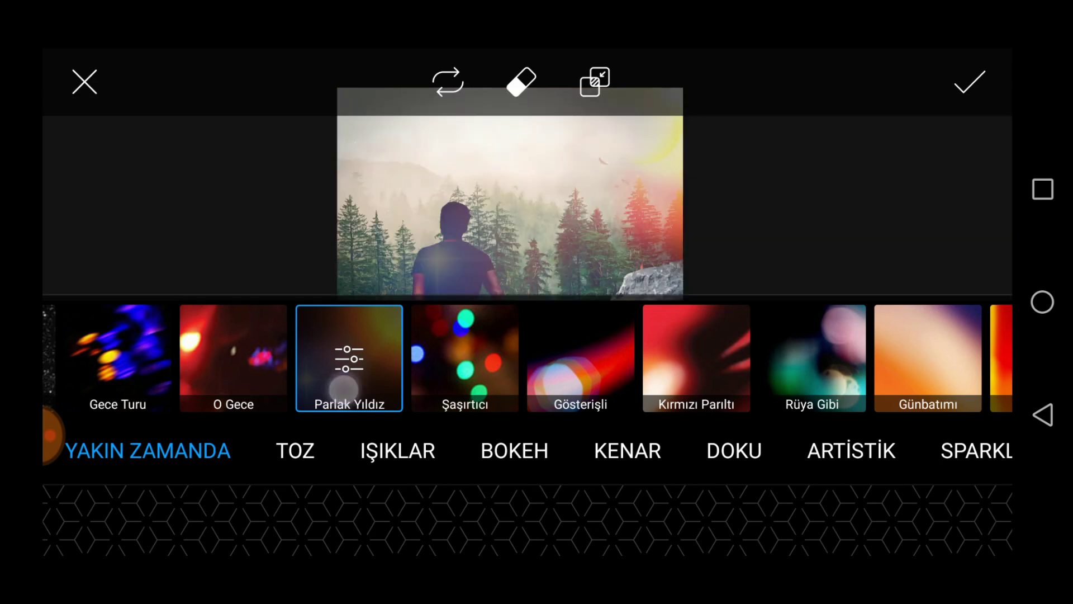
pyautogui.click(347, 369)
pyautogui.moveTo(598, 282); pyautogui.dragTo(922, 282)
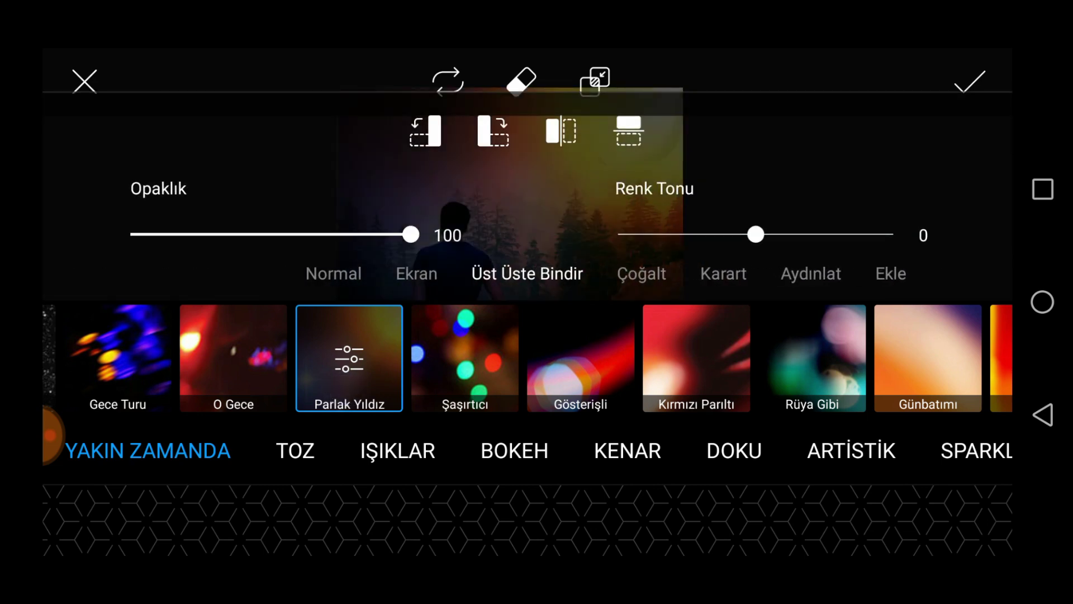
pyautogui.moveTo(708, 273); pyautogui.dragTo(902, 274)
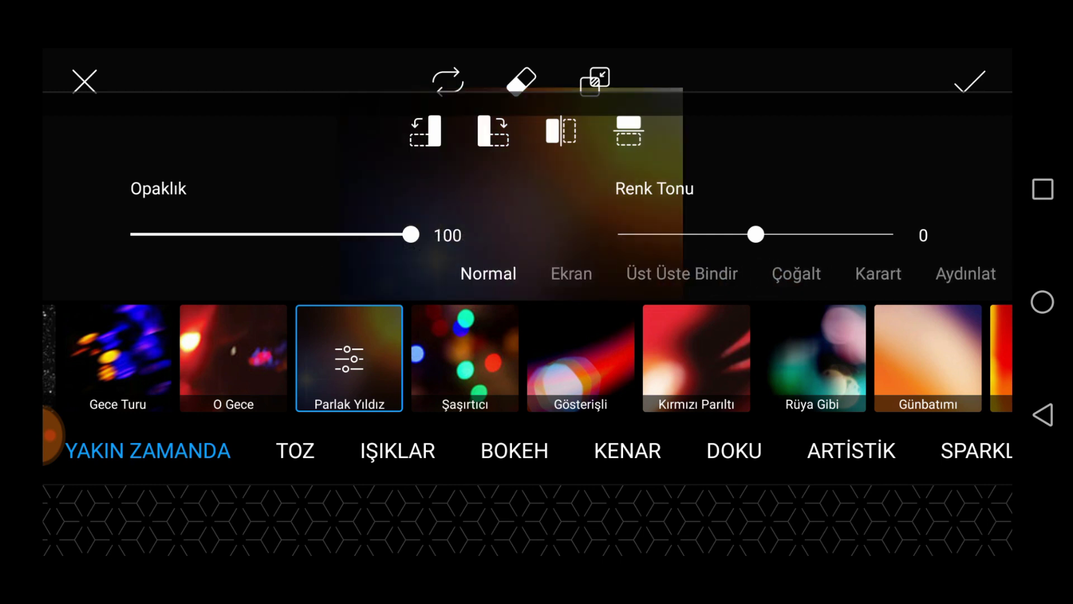
pyautogui.moveTo(614, 273); pyautogui.dragTo(531, 273)
pyautogui.click(349, 369)
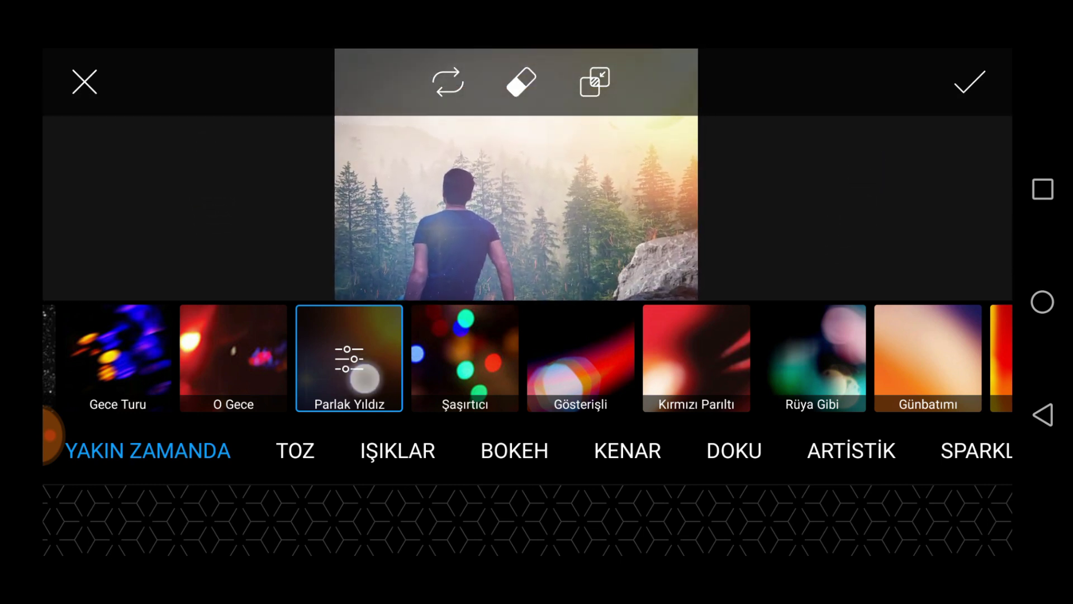
# - Shift the Parlak Yıldız overlay's Renk Tonu to -21
pyautogui.click(366, 379)
pyautogui.moveTo(366, 247)
pyautogui.mouseDown()
pyautogui.moveTo(331, 244)
pyautogui.moveTo(324, 232)
pyautogui.mouseUp()
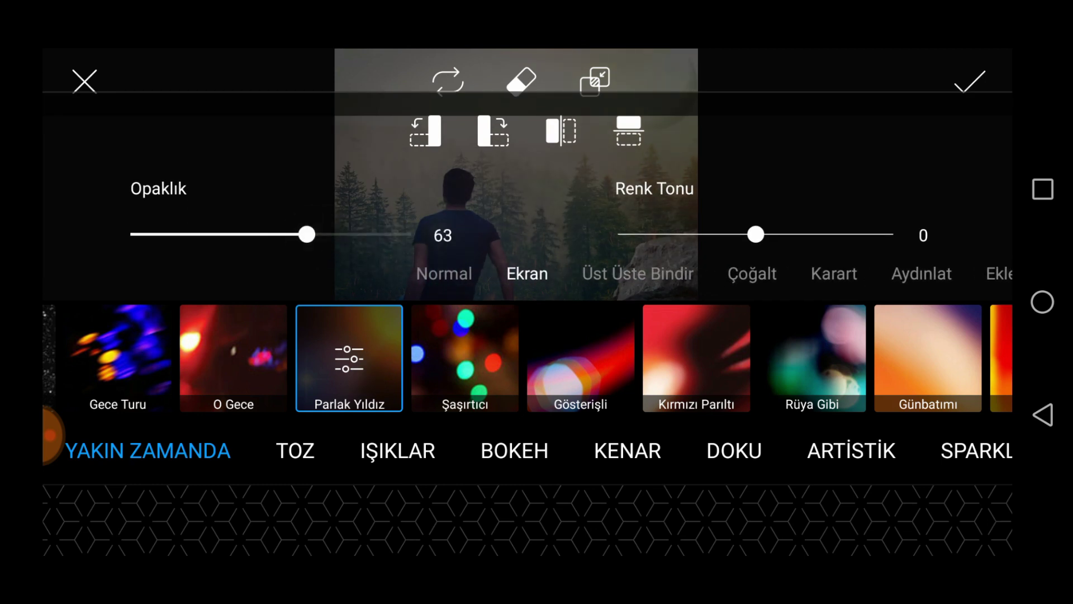
pyautogui.moveTo(756, 234)
pyautogui.mouseDown()
pyautogui.moveTo(821, 247)
pyautogui.moveTo(745, 282)
pyautogui.mouseUp()
pyautogui.moveTo(235, 201); pyautogui.dragTo(223, 219)
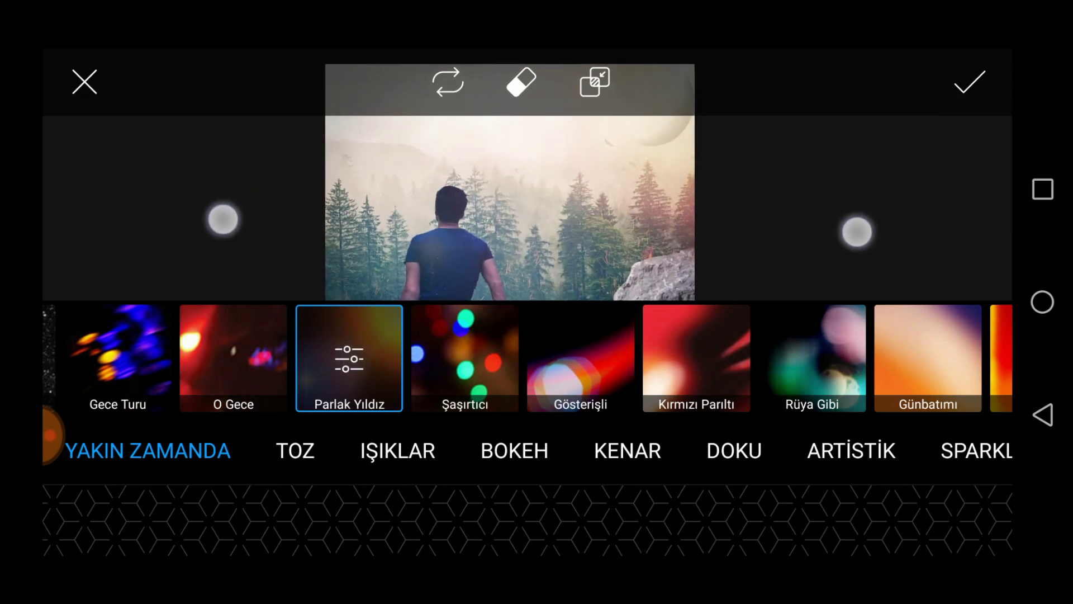
pyautogui.click(350, 385)
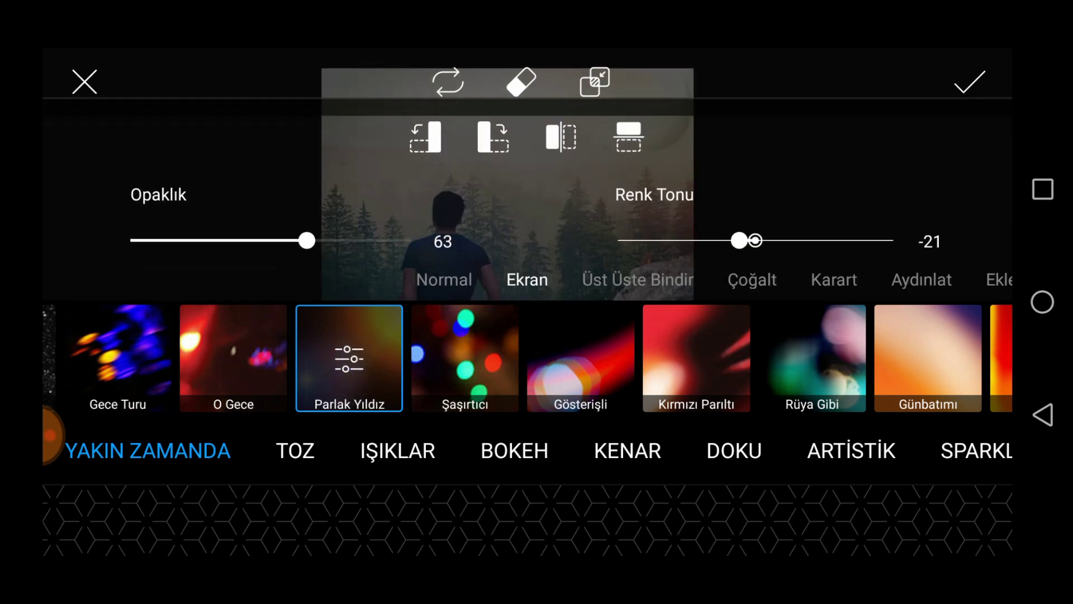
# - Lower the overlay's Opaklık to 20, previewing along the way, and apply it
pyautogui.click(232, 240)
pyautogui.click(881, 222)
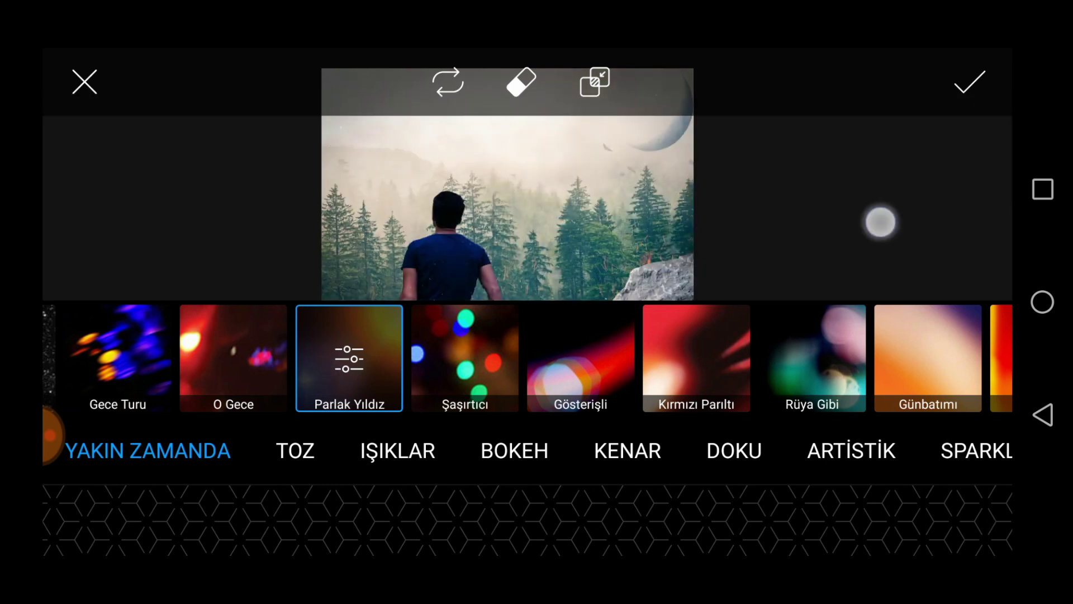
pyautogui.click(340, 390)
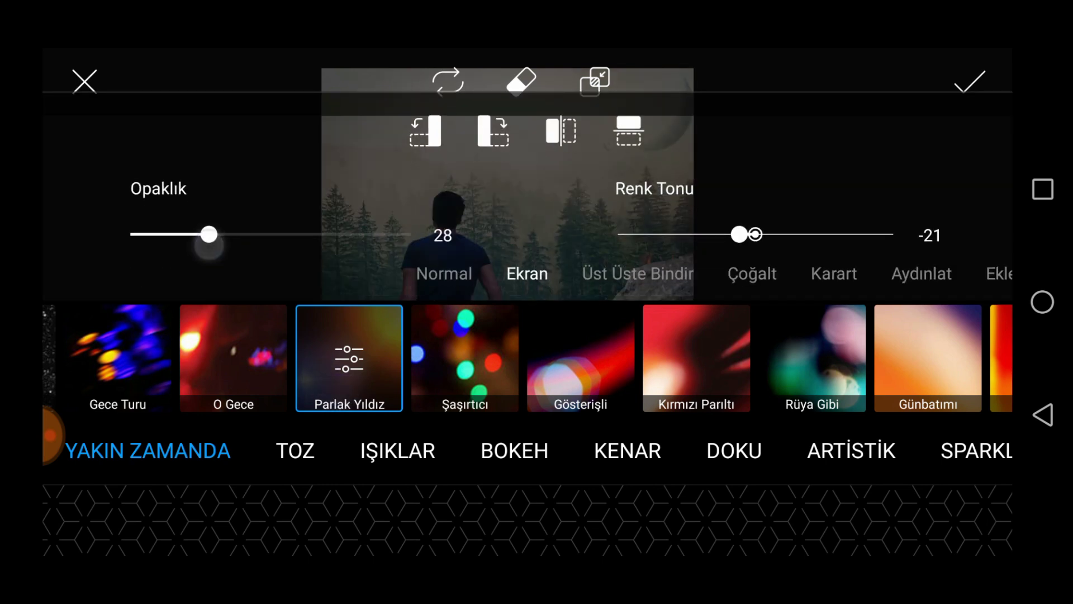
pyautogui.click(861, 223)
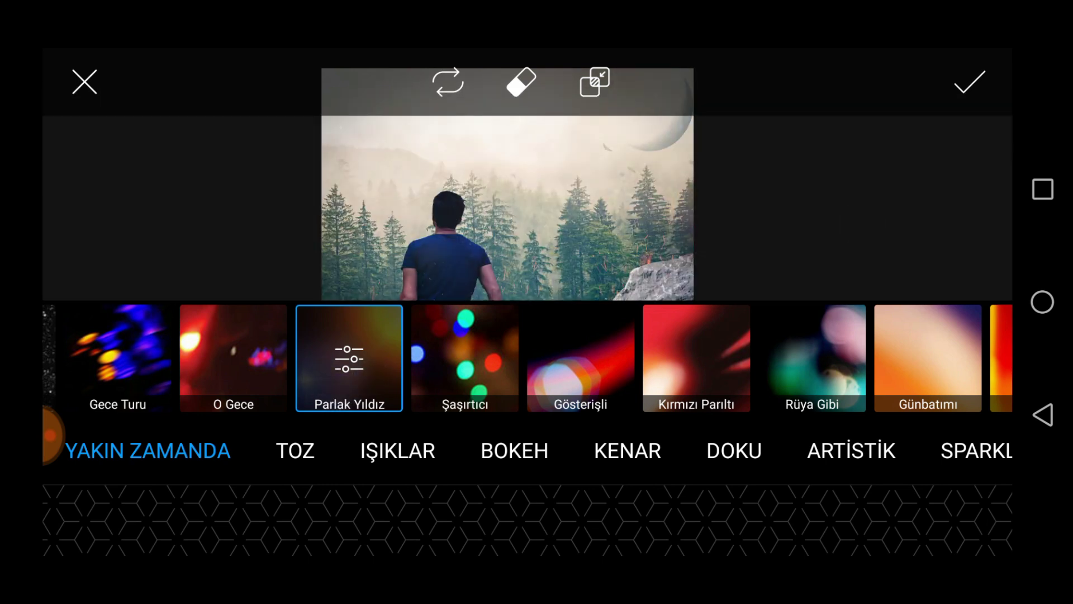
pyautogui.click(350, 385)
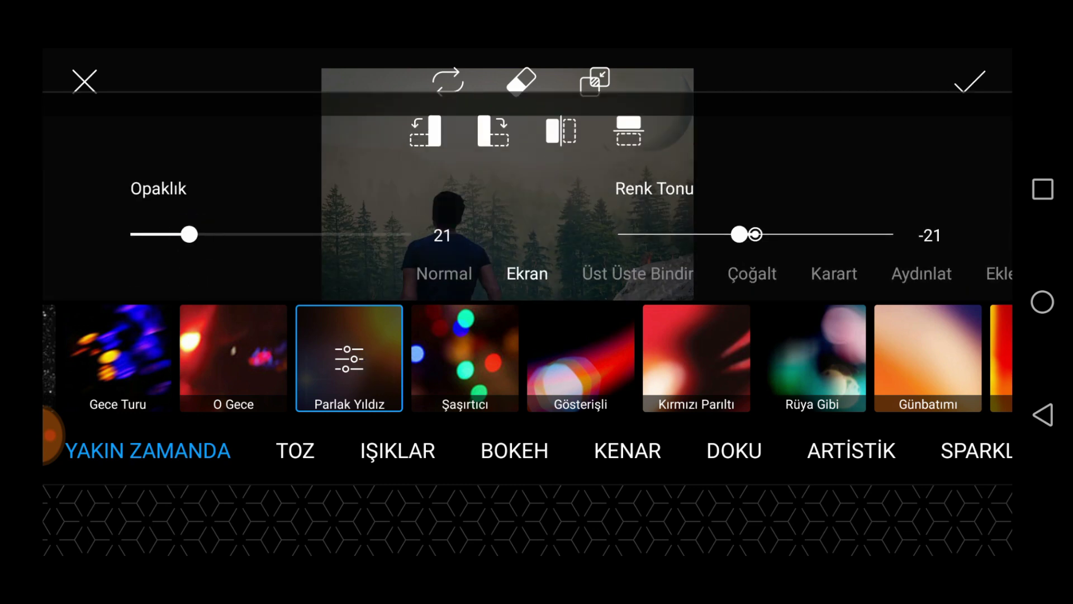
pyautogui.click(850, 220)
pyautogui.click(347, 360)
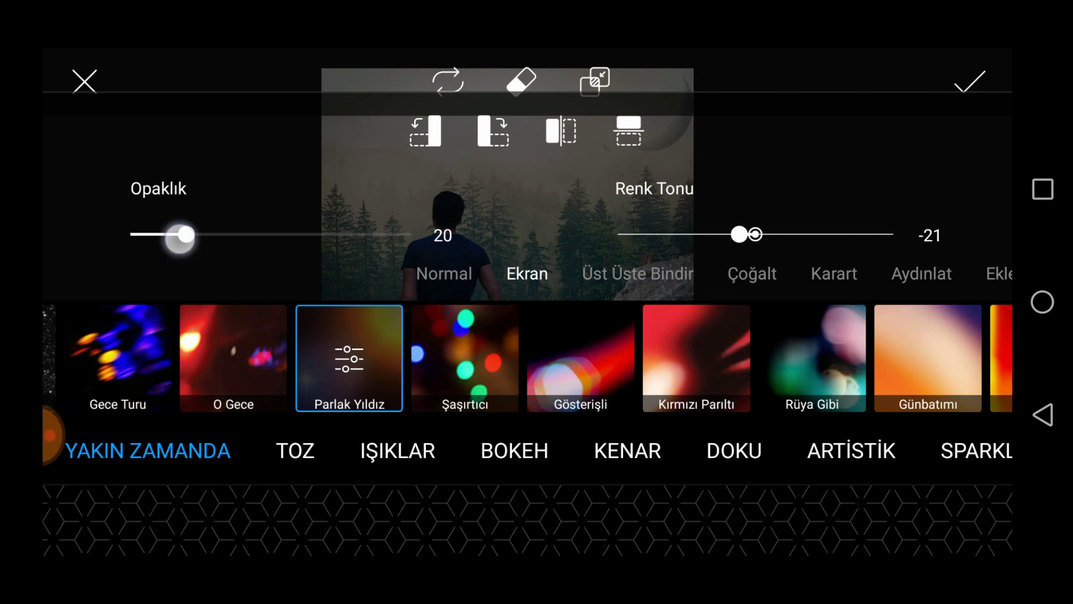
pyautogui.click(853, 207)
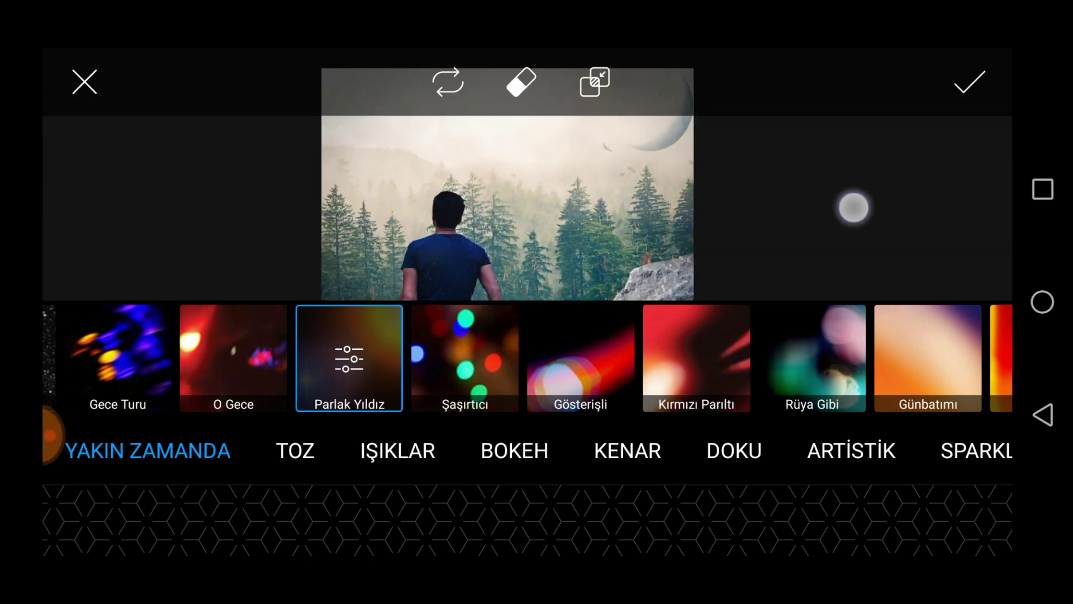
pyautogui.click(973, 82)
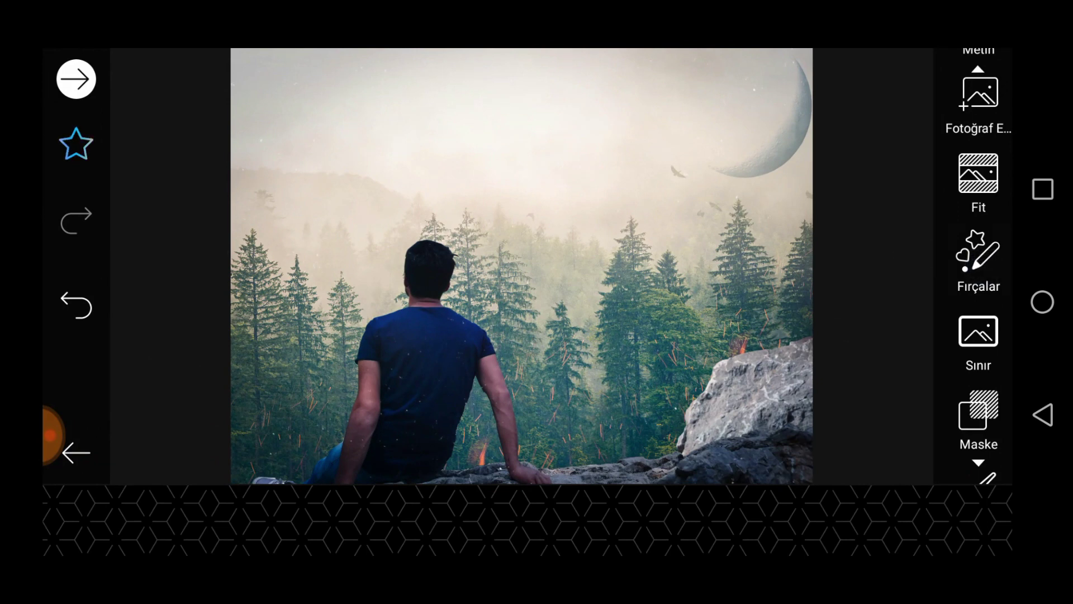
# - Choose the bokeh brush from Fırçalar and paint a trial stroke near the rock
pyautogui.click(978, 257)
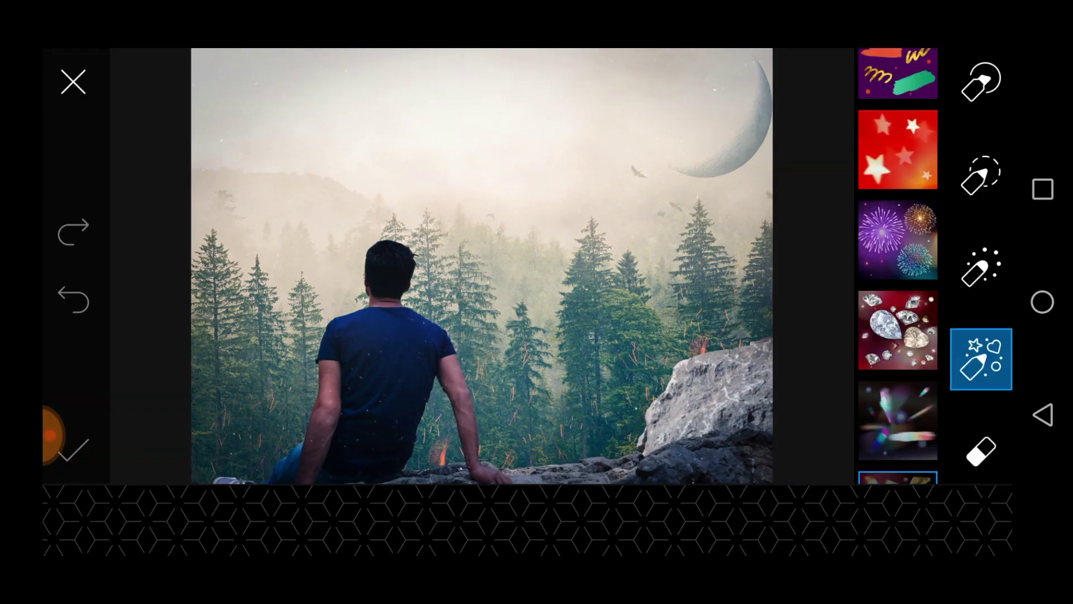
pyautogui.scroll(-3, 916, 248)
pyautogui.scroll(-3, 916, 249)
pyautogui.scroll(-3, 917, 248)
pyautogui.scroll(-3, 930, 246)
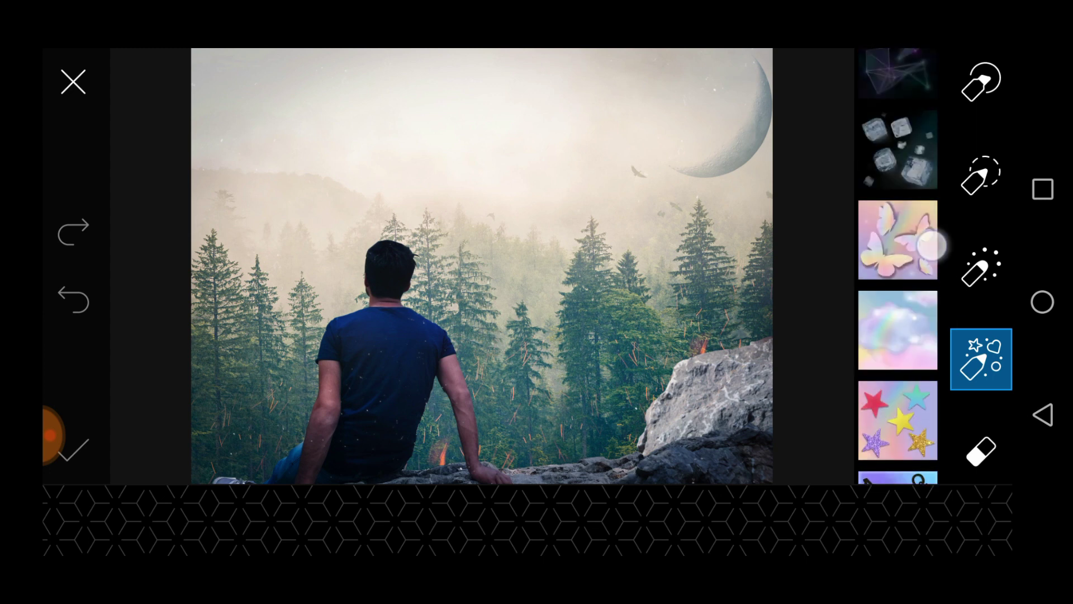
pyautogui.scroll(-5, 917, 246)
pyautogui.scroll(-5, 917, 252)
pyautogui.scroll(-5, 922, 256)
pyautogui.scroll(-5, 927, 335)
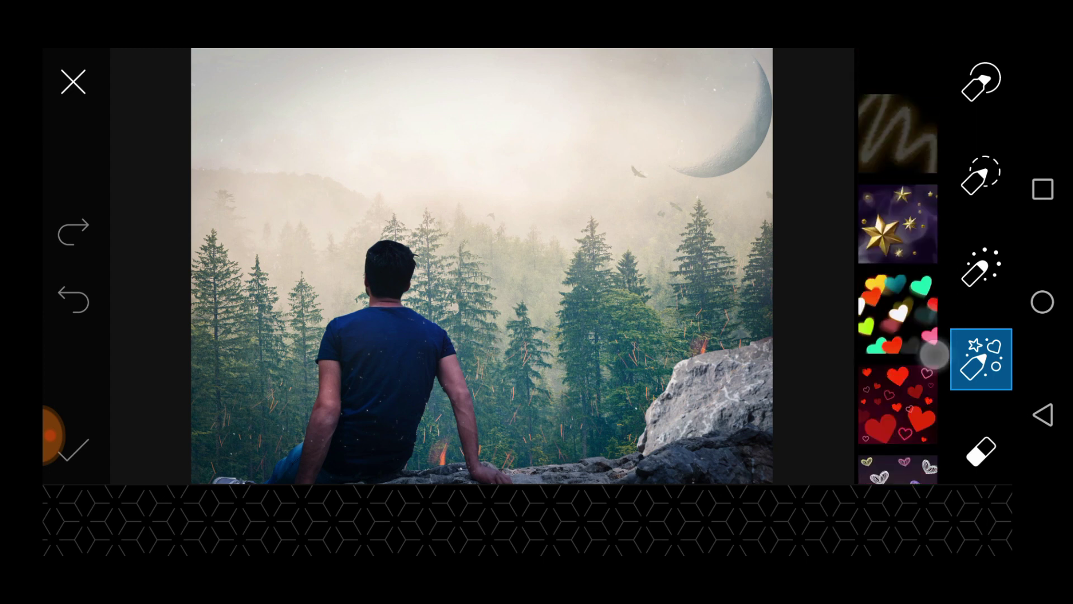
pyautogui.scroll(5, 933, 354)
pyautogui.scroll(5, 928, 313)
pyautogui.scroll(5, 927, 279)
pyautogui.scroll(5, 925, 266)
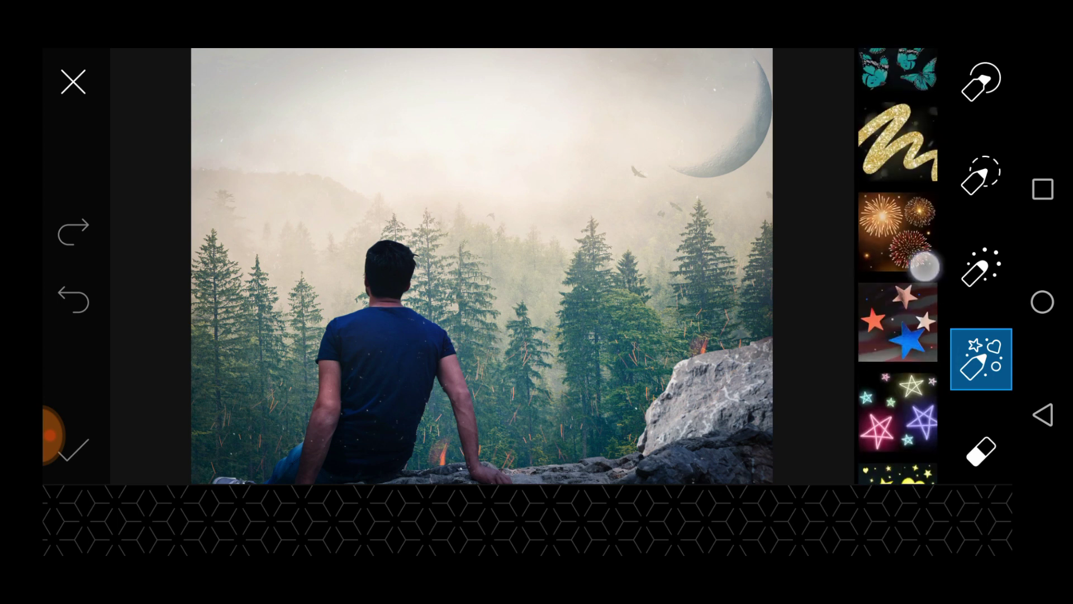
pyautogui.scroll(5, 924, 266)
pyautogui.scroll(2, 930, 367)
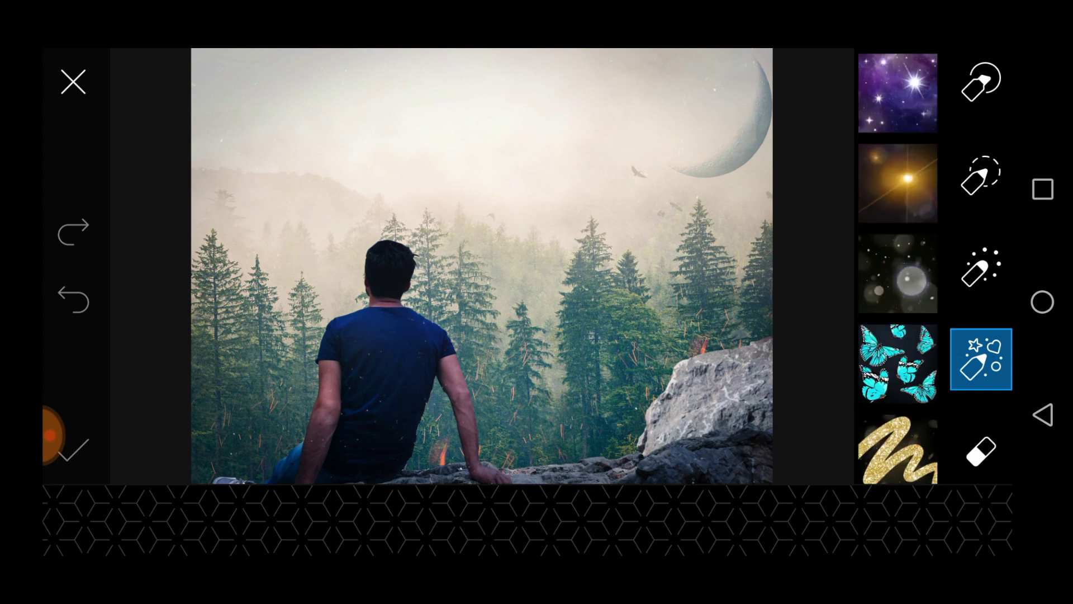
pyautogui.click(898, 273)
pyautogui.moveTo(735, 372); pyautogui.dragTo(656, 455)
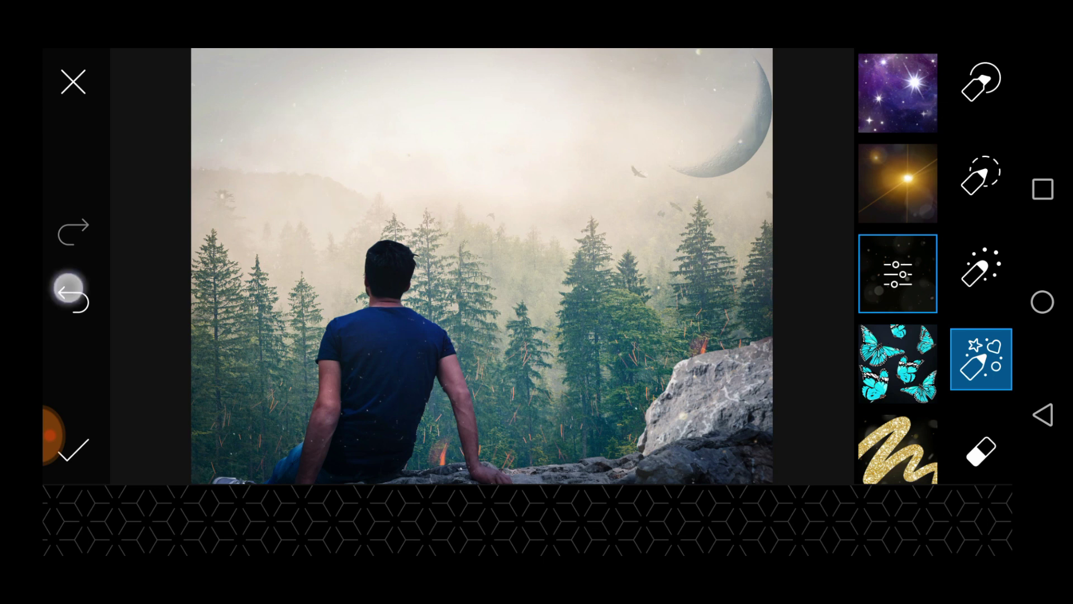
# - Undo the bokeh stroke and reselect the bokeh brush
pyautogui.click(68, 287)
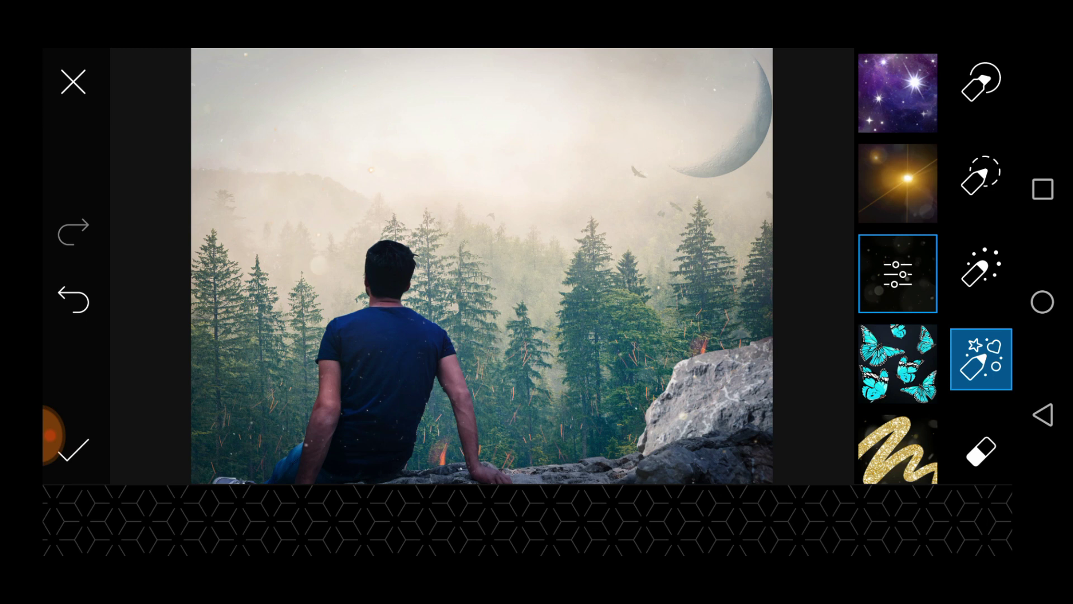
pyautogui.scroll(-10, 897, 269)
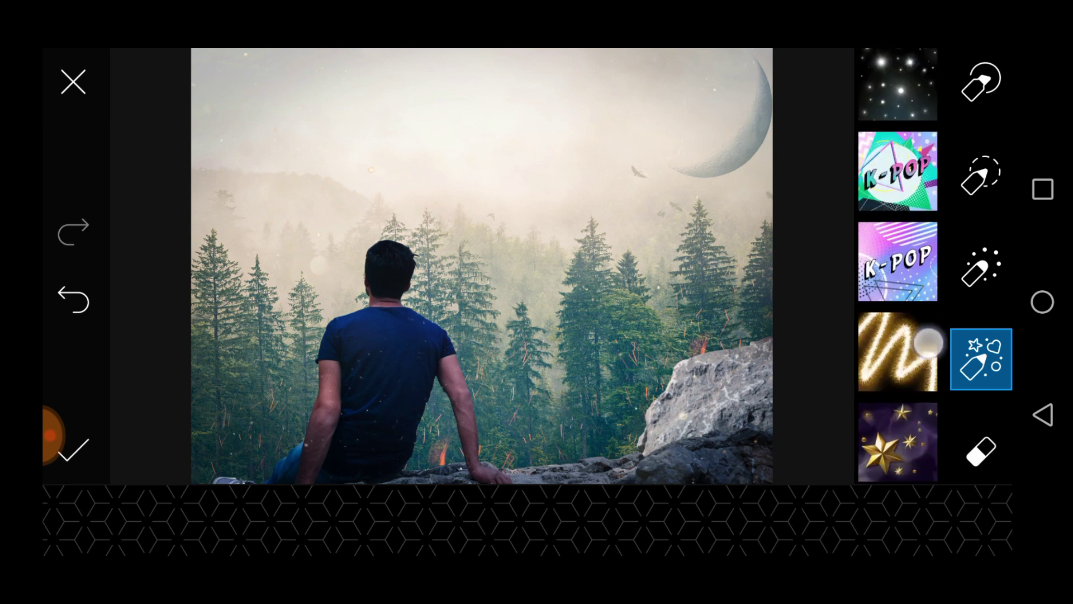
pyautogui.scroll(-10, 897, 268)
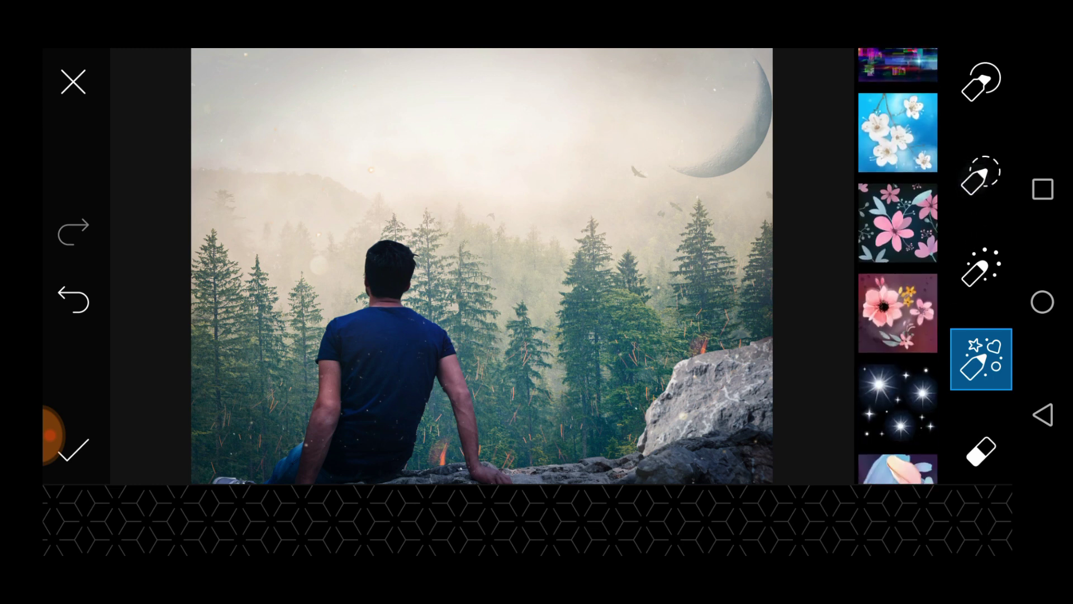
pyautogui.scroll(-10, 898, 266)
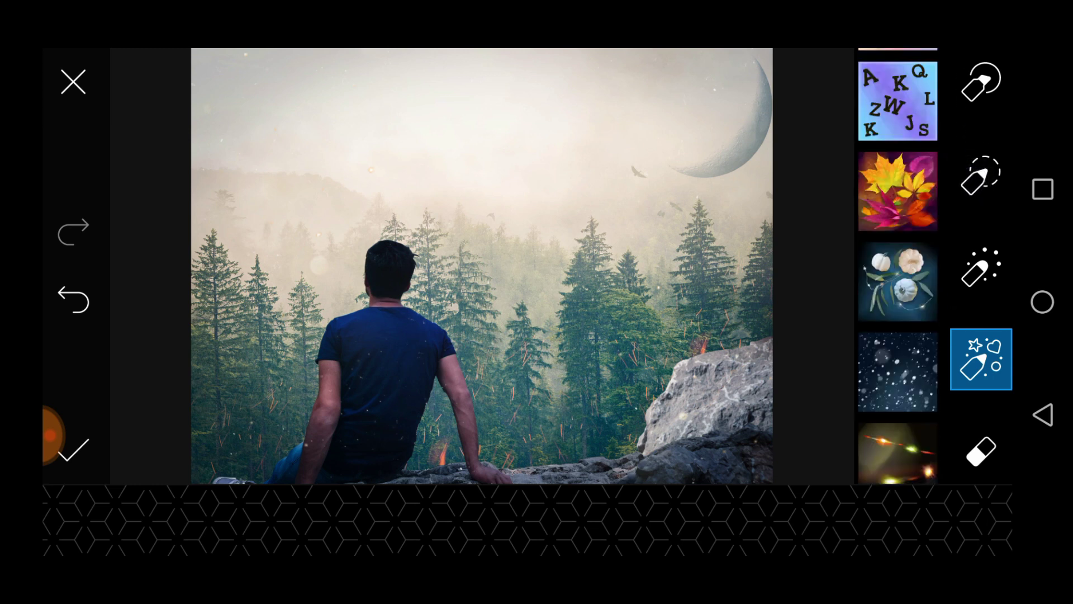
pyautogui.scroll(2, 898, 268)
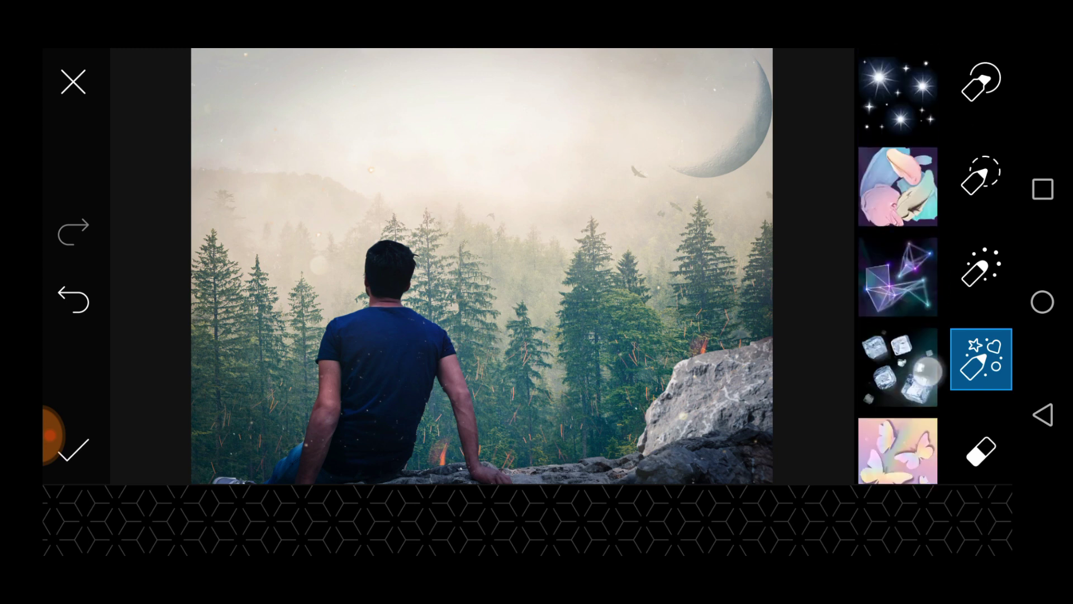
pyautogui.scroll(10, 897, 266)
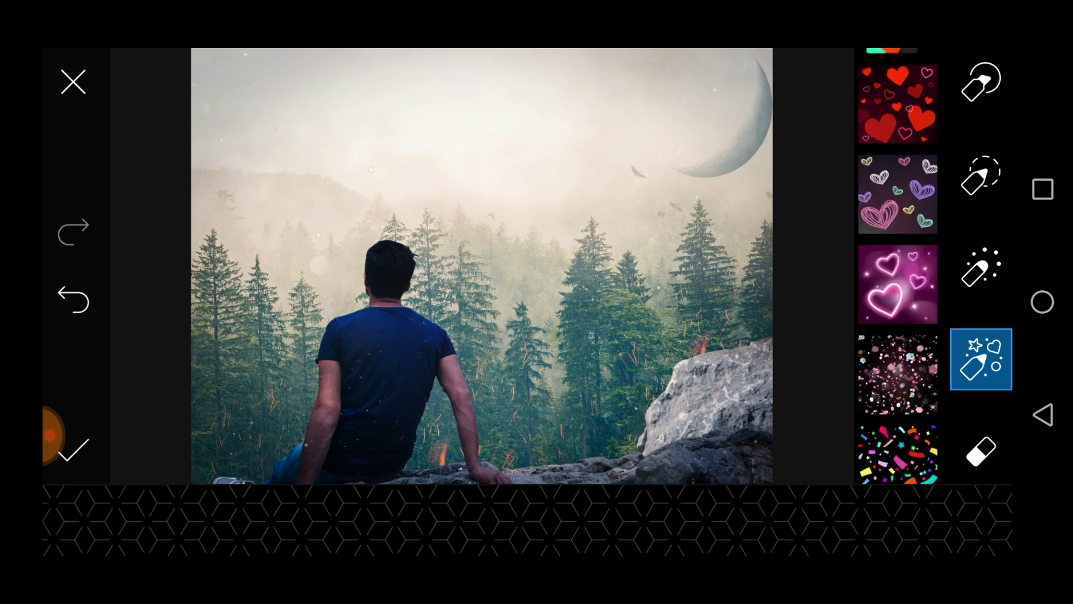
pyautogui.scroll(10, 897, 265)
pyautogui.scroll(5, 898, 266)
pyautogui.scroll(5, 898, 266)
pyautogui.click(897, 274)
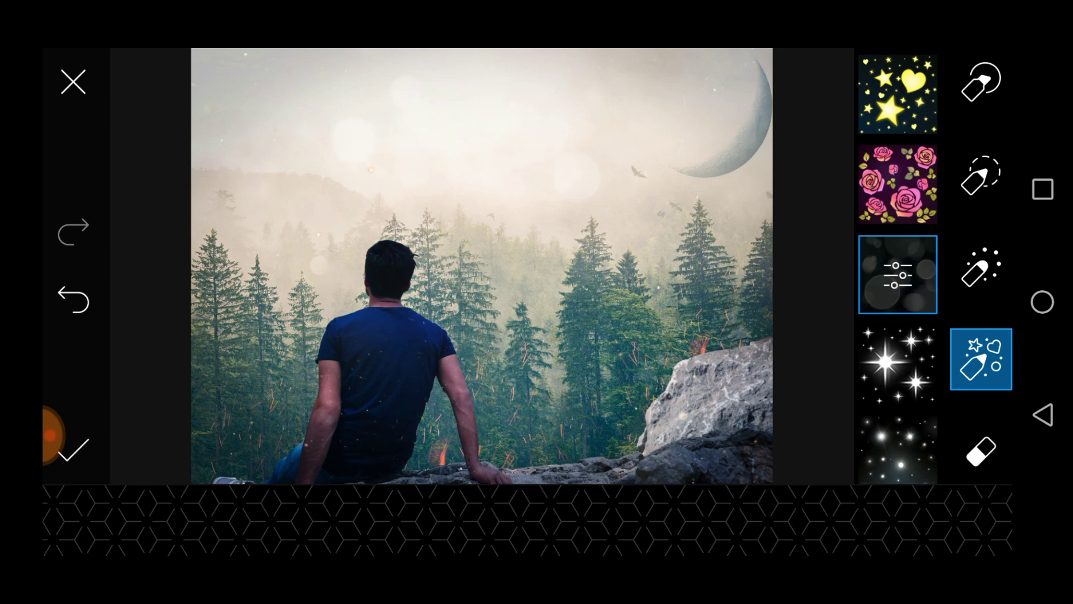
# - Set the bokeh brush sliders to 50 and 37, undoing the faint stroke
pyautogui.click(896, 275)
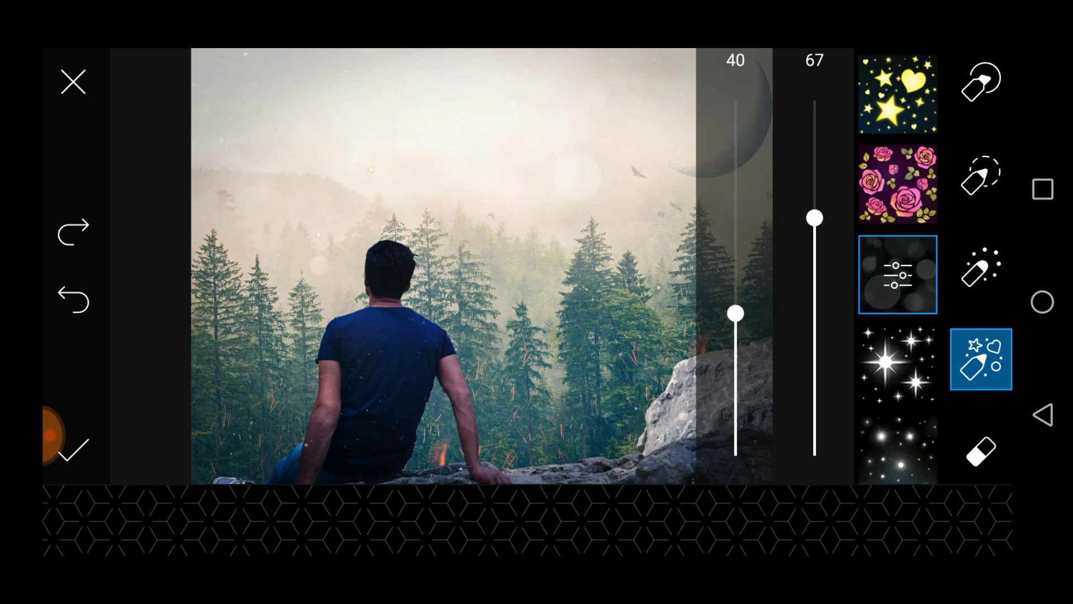
pyautogui.moveTo(814, 221); pyautogui.dragTo(814, 326)
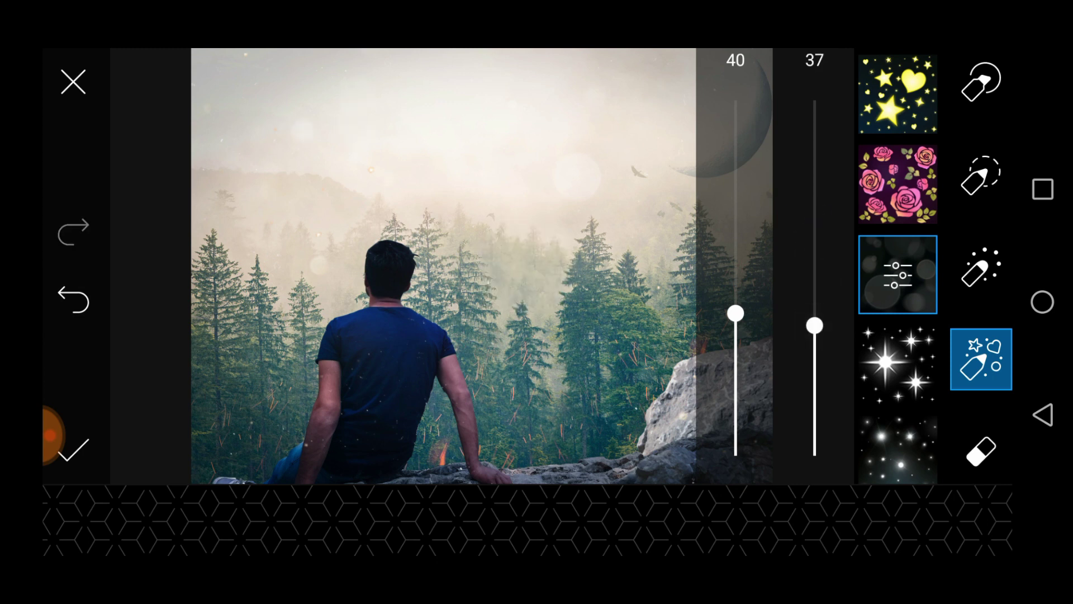
pyautogui.moveTo(735, 313); pyautogui.dragTo(735, 140)
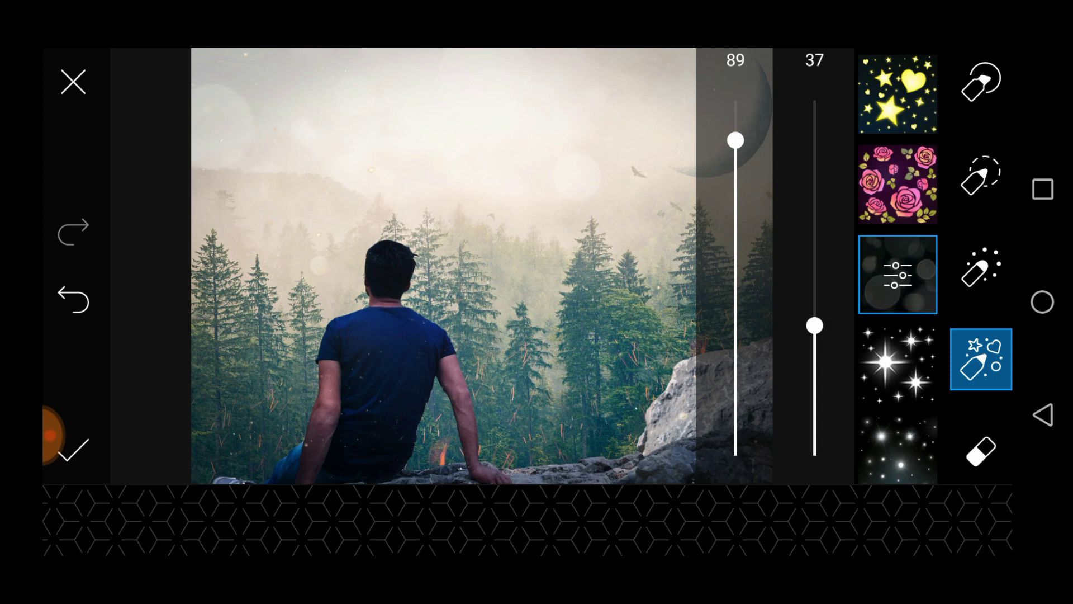
pyautogui.click(73, 299)
pyautogui.moveTo(735, 140); pyautogui.dragTo(735, 277)
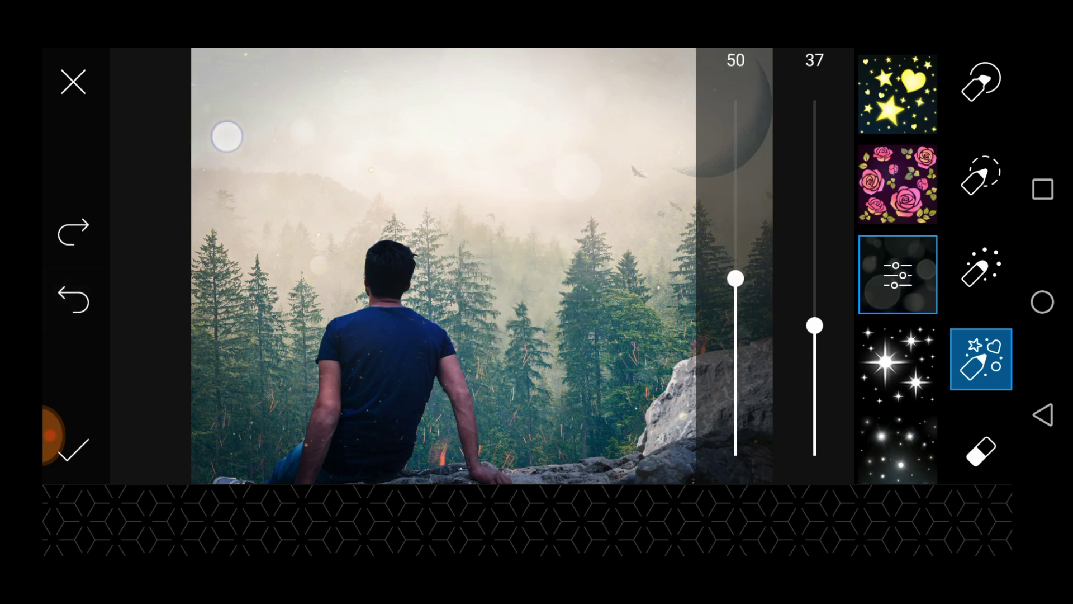
# - Commit the bokeh strokes to the forest photo
pyautogui.scroll(-3, 443, 351)
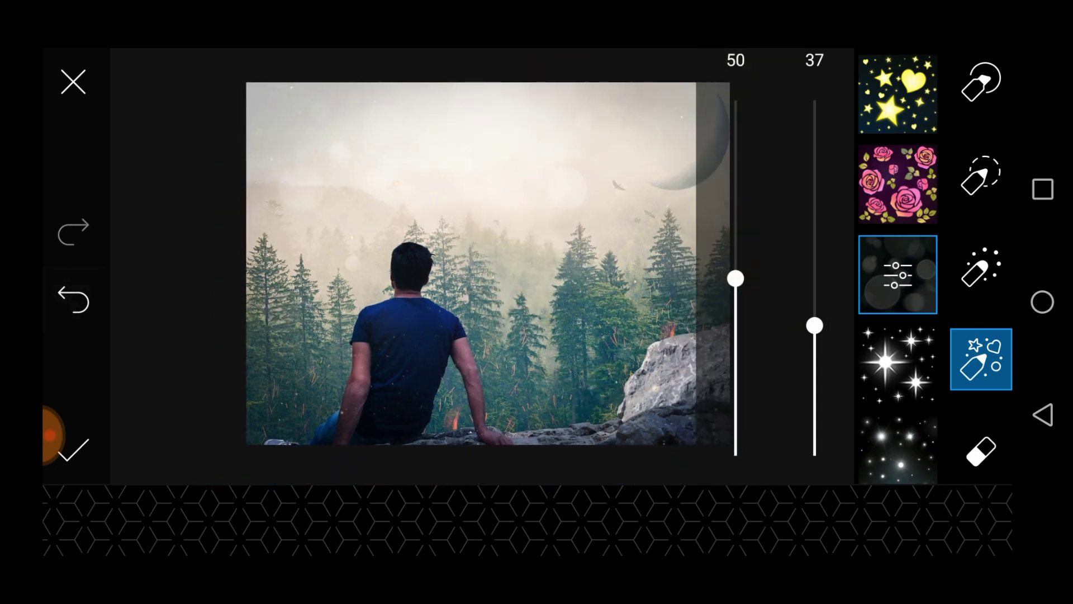
pyautogui.click(72, 434)
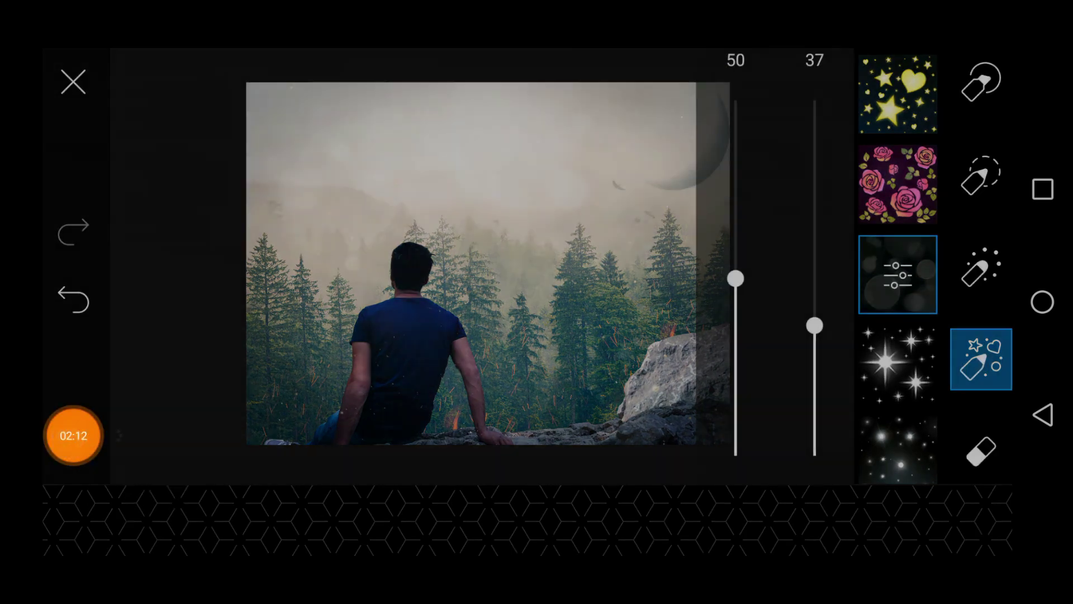
pyautogui.moveTo(71, 434); pyautogui.dragTo(80, 497)
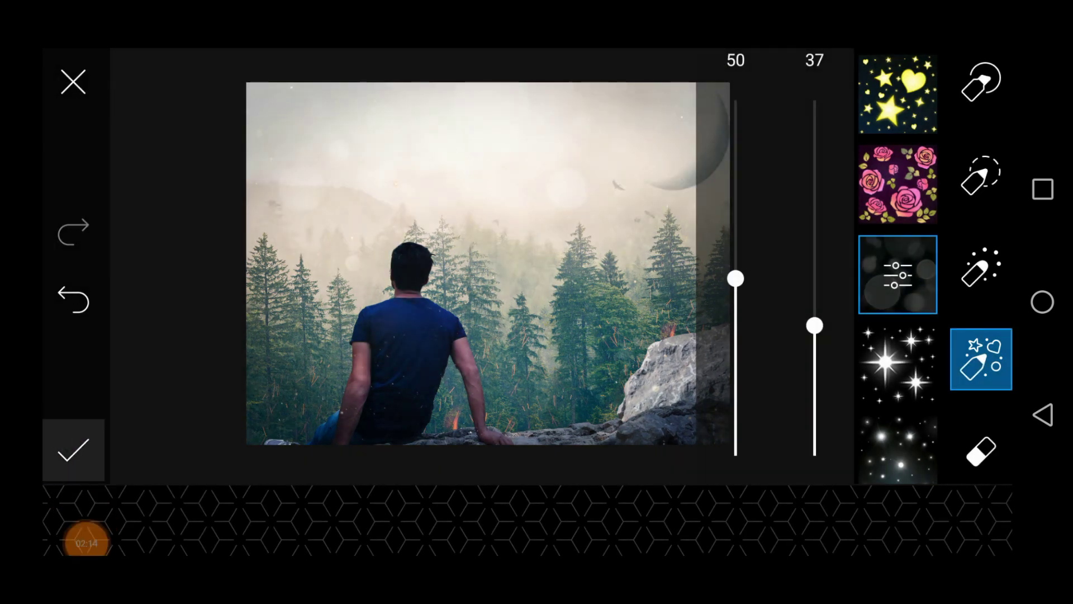
pyautogui.click(74, 449)
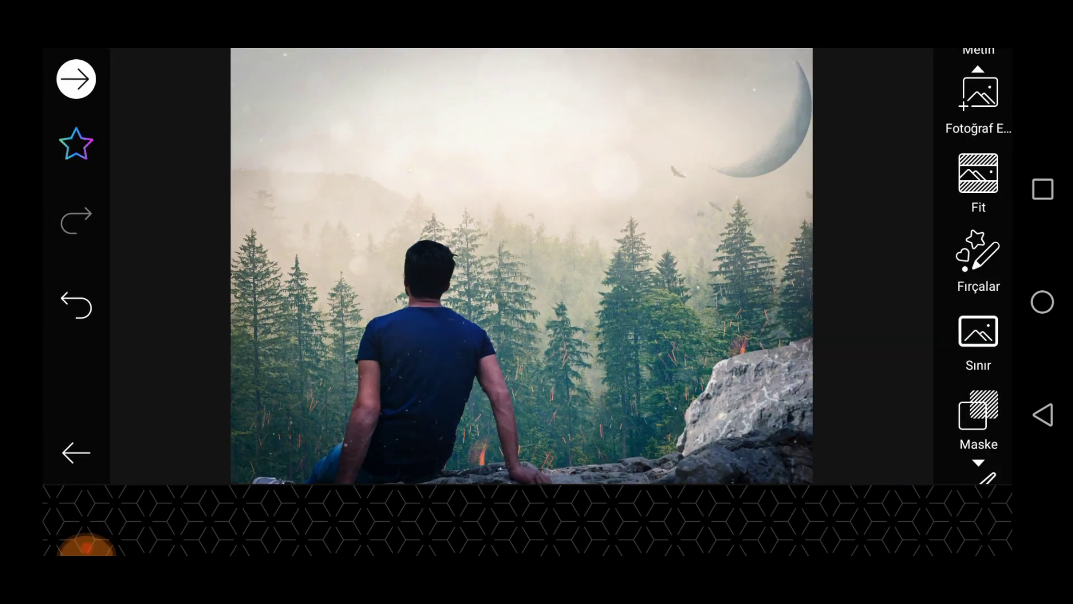
# - Move to the Paylaş screen and show the Ayrıca Paylaş options
pyautogui.scroll(5, 977, 301)
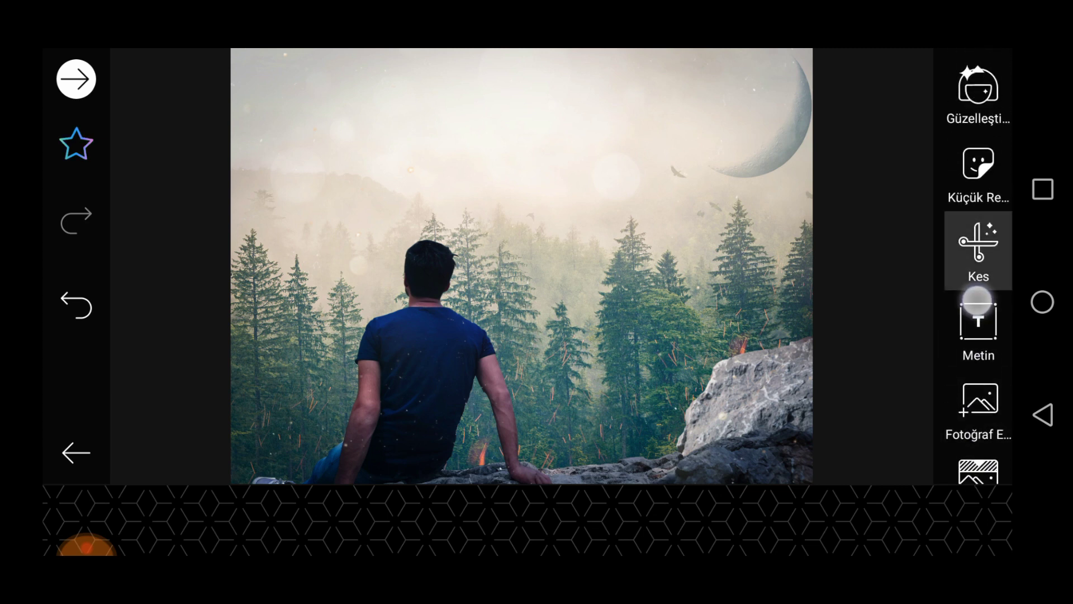
pyautogui.scroll(1, 977, 300)
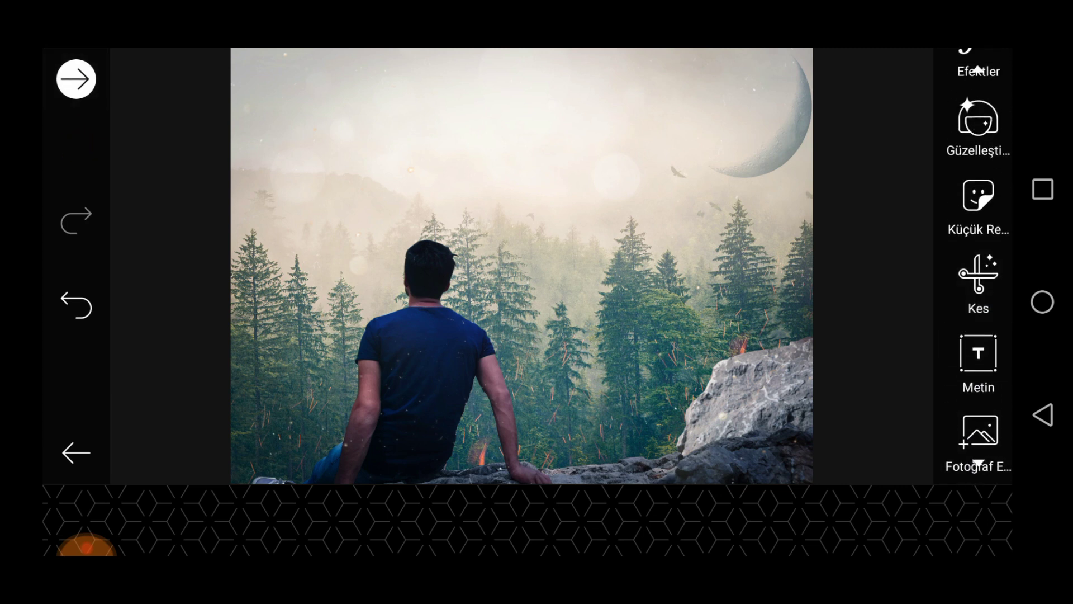
pyautogui.click(76, 79)
pyautogui.click(766, 438)
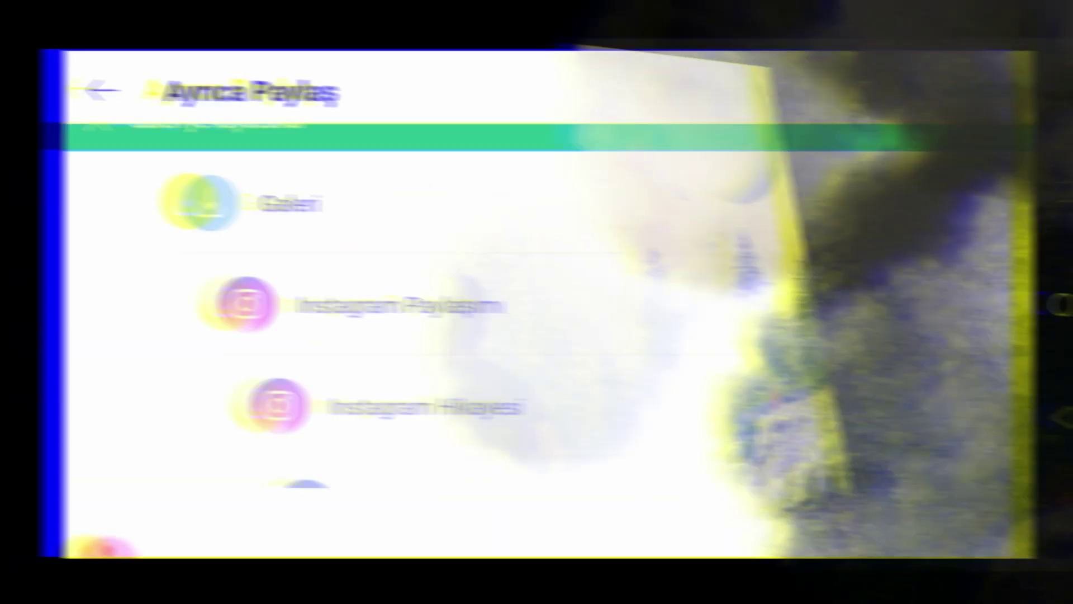